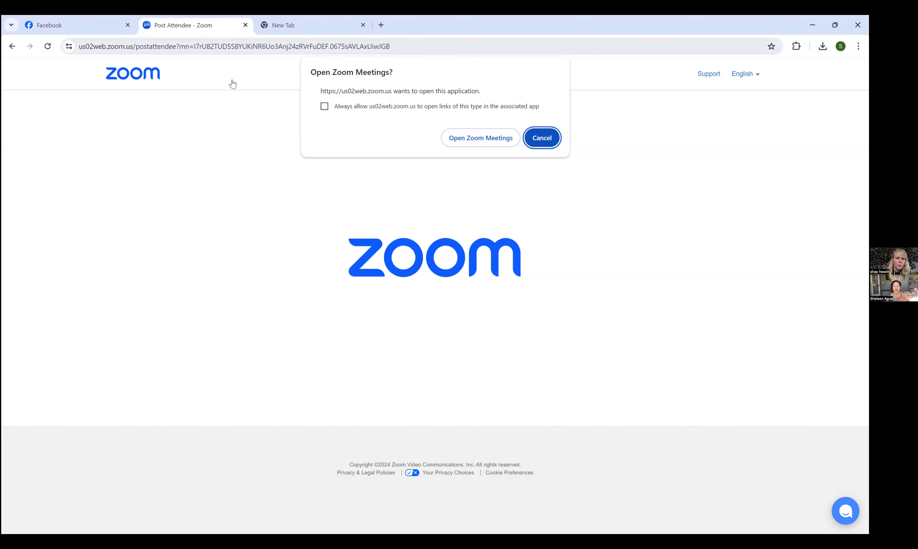
Step: Search Google for canva in the new browser tab and open the Canva website from the results
{"action": "key", "text": "ctrl+Tab"}
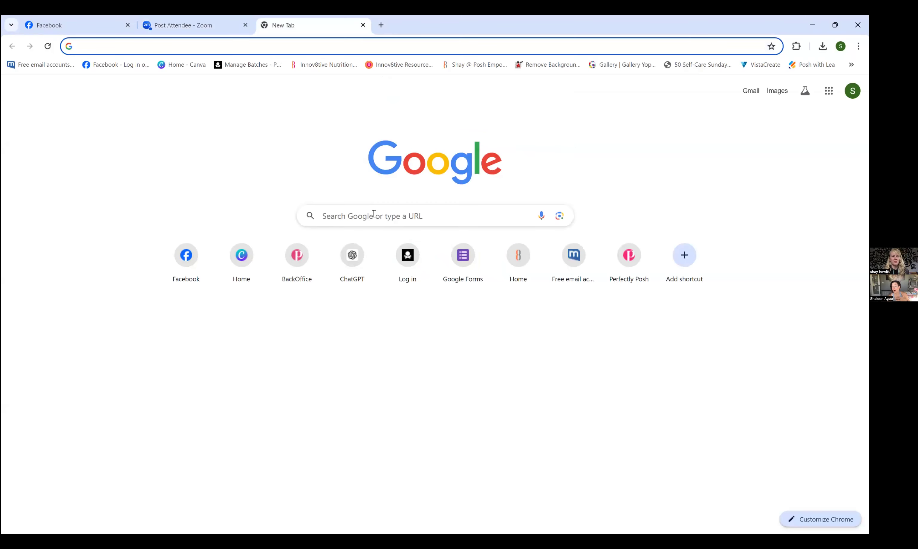
{"action": "left_click", "coordinate": [373, 213]}
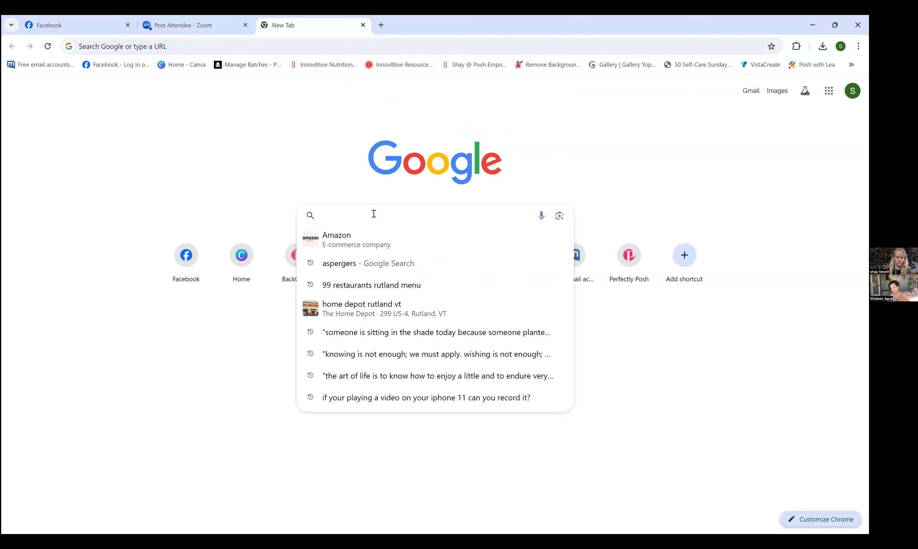
{"action": "type", "text": "canva"}
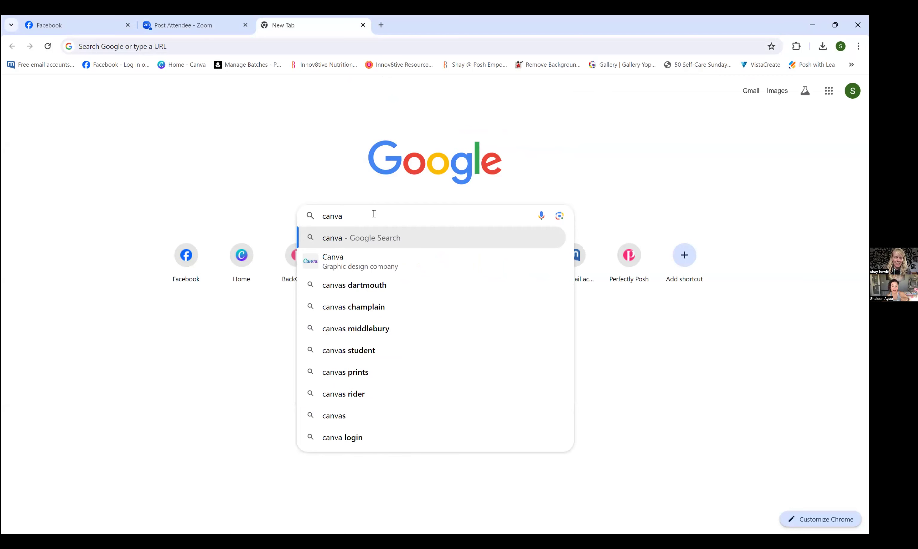
{"action": "key", "text": "Return"}
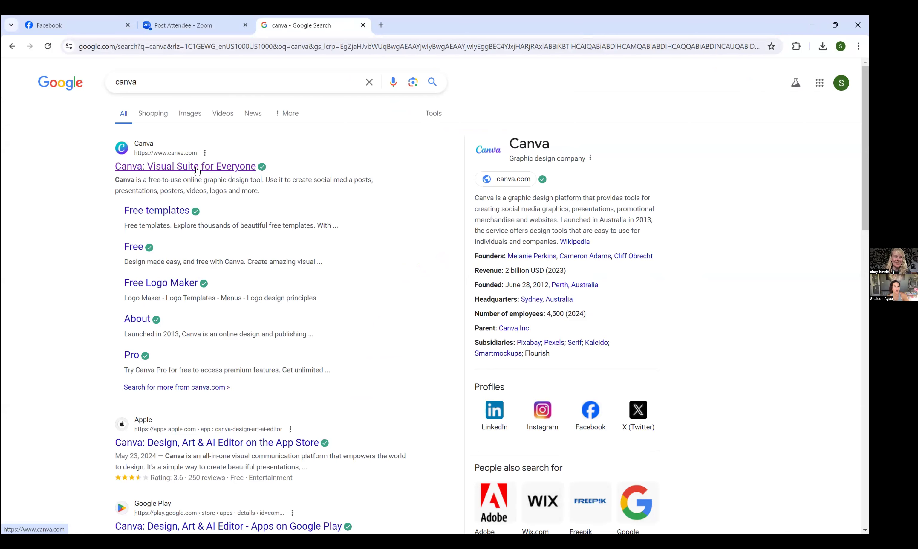
{"action": "left_click", "coordinate": [196, 168]}
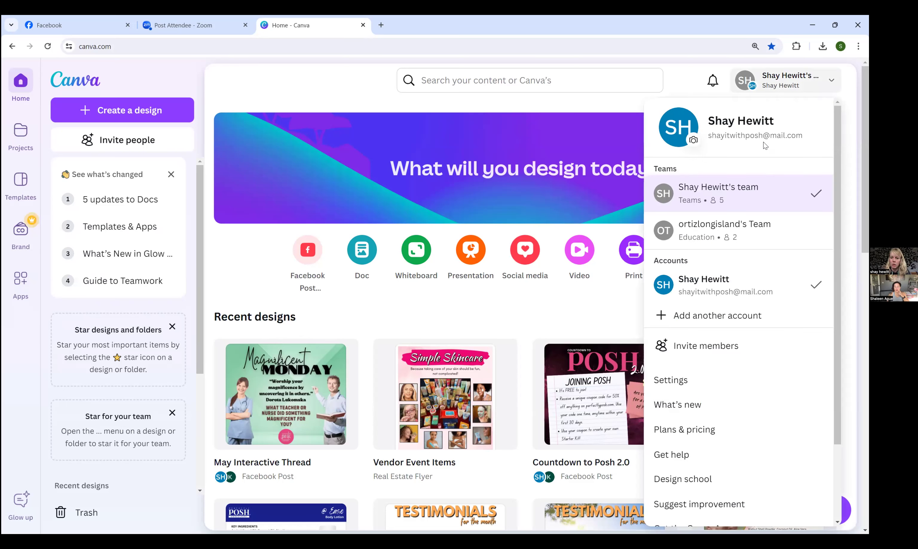
{"action": "right_click", "coordinate": [747, 130]}
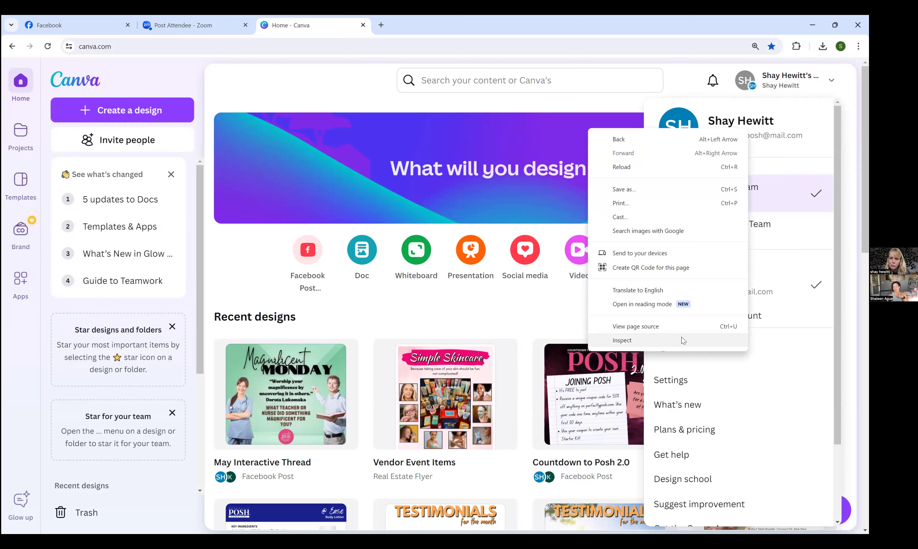
{"action": "left_click", "coordinate": [570, 309]}
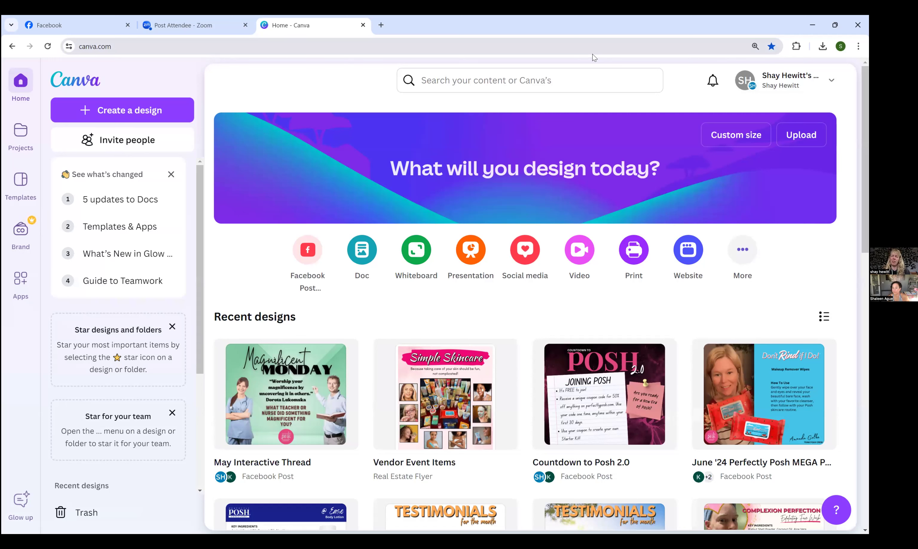
Step: Search the Canva templates for christmas
{"action": "left_click", "coordinate": [452, 82]}
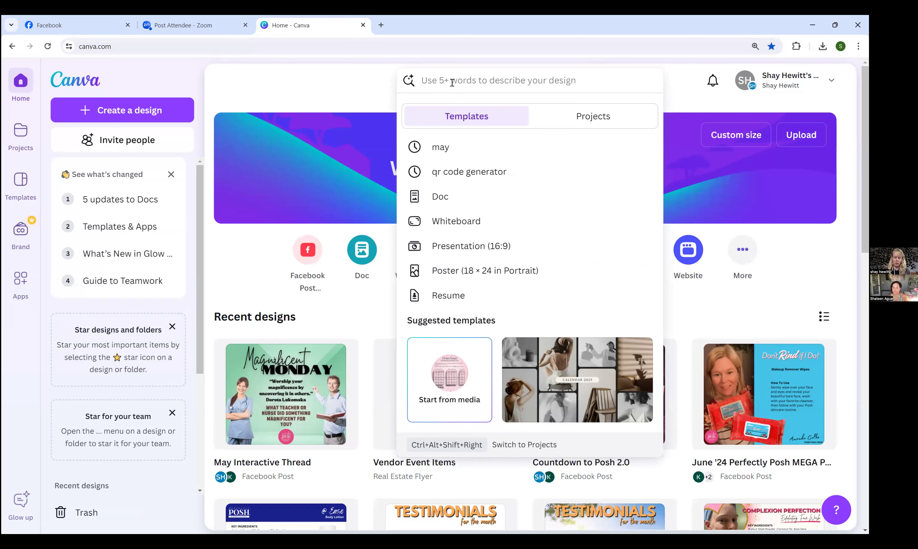
{"action": "type", "text": "christmas"}
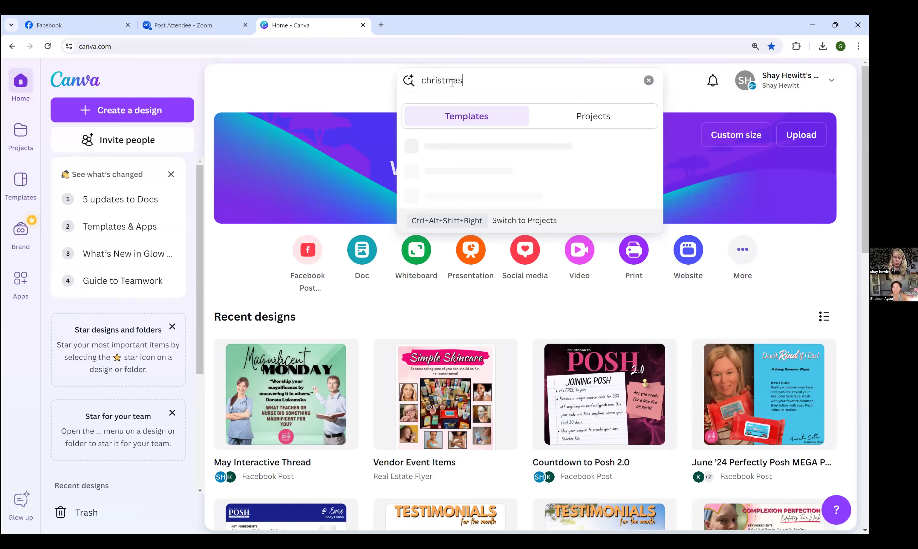
{"action": "key", "text": "Return"}
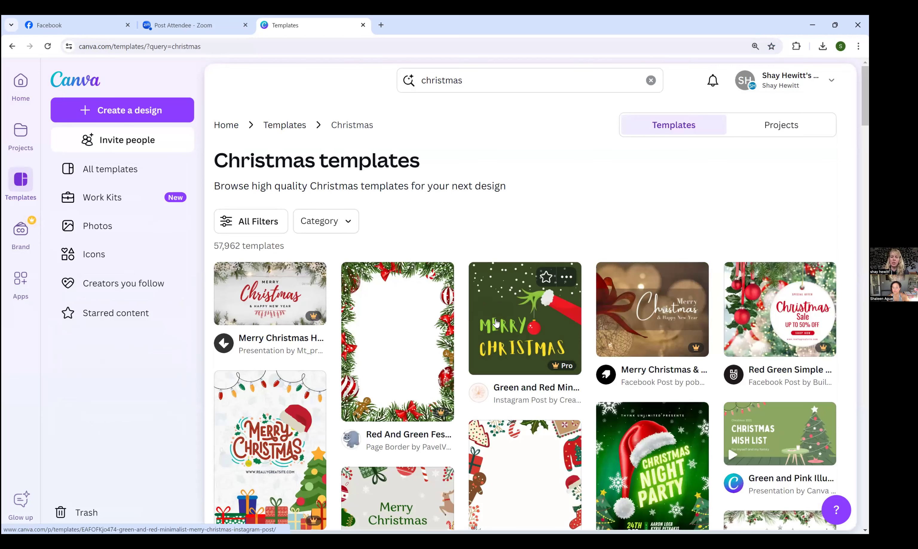
Step: Browse the Christmas template results for a suitable design
{"action": "scroll", "coordinate": [490, 321], "scroll_direction": "down", "scroll_amount": 1}
{"action": "scroll", "coordinate": [491, 320], "scroll_direction": "down", "scroll_amount": 3}
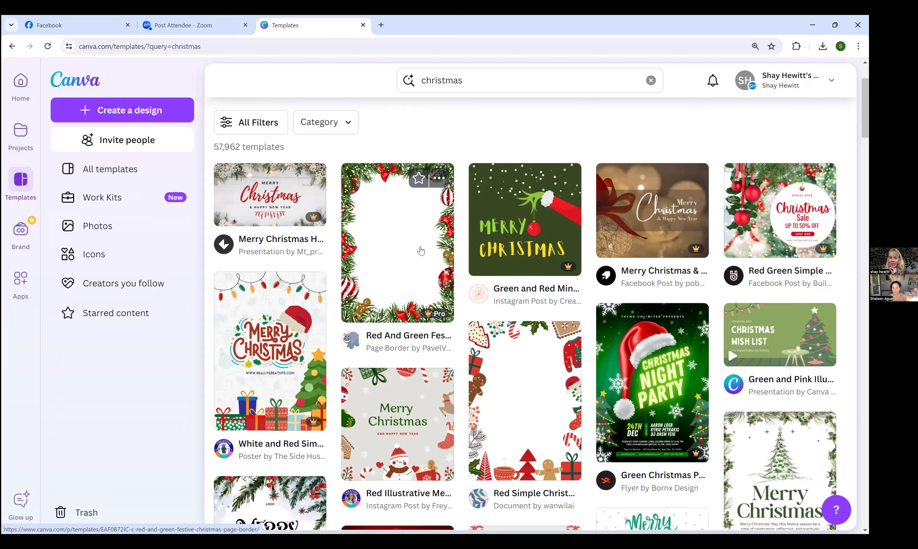
{"action": "scroll", "coordinate": [421, 251], "scroll_direction": "down", "scroll_amount": 1}
{"action": "scroll", "coordinate": [421, 251], "scroll_direction": "down", "scroll_amount": 7}
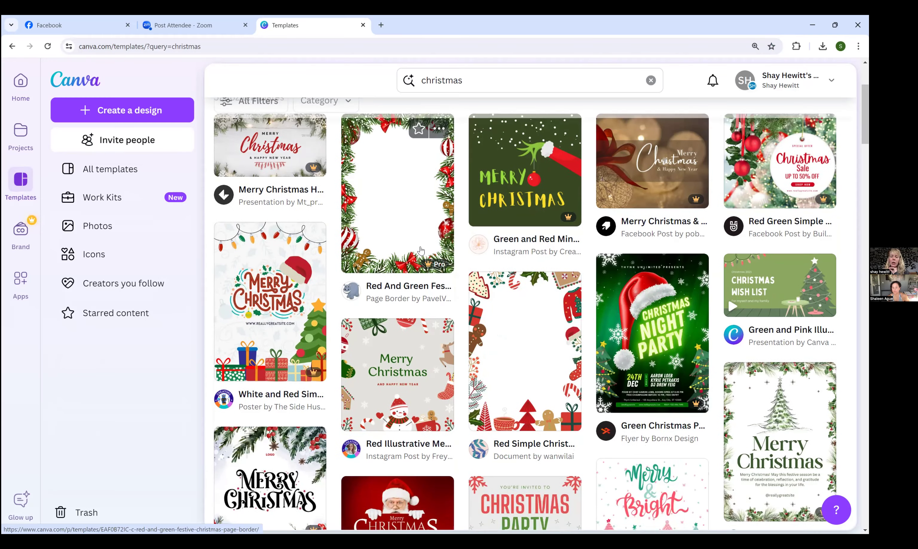
{"action": "scroll", "coordinate": [421, 251], "scroll_direction": "down", "scroll_amount": 1}
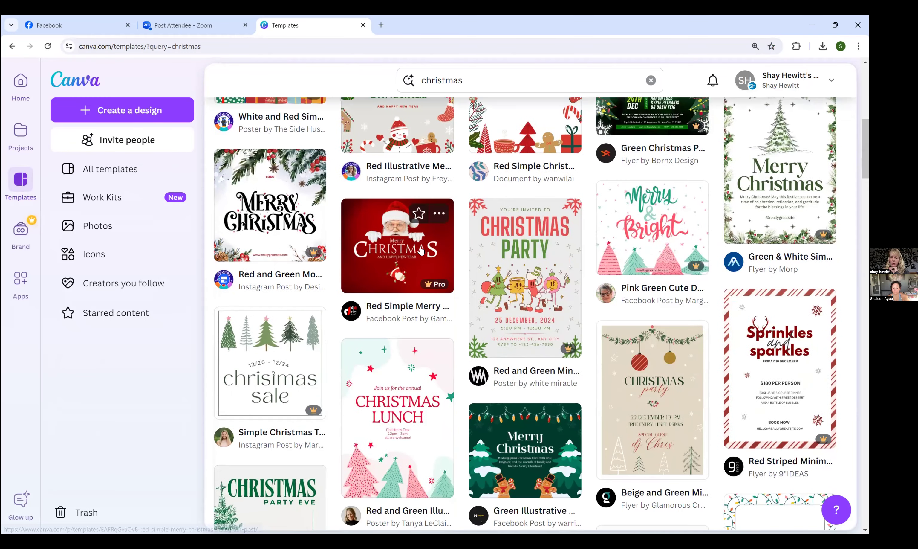
{"action": "scroll", "coordinate": [665, 343], "scroll_direction": "down", "scroll_amount": 3}
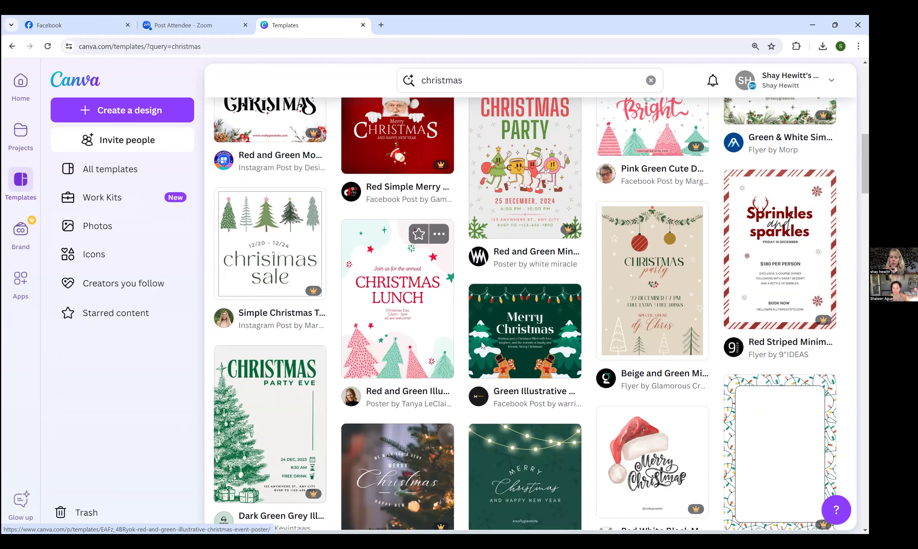
{"action": "scroll", "coordinate": [518, 334], "scroll_direction": "down", "scroll_amount": 4}
{"action": "scroll", "coordinate": [518, 338], "scroll_direction": "down", "scroll_amount": 2}
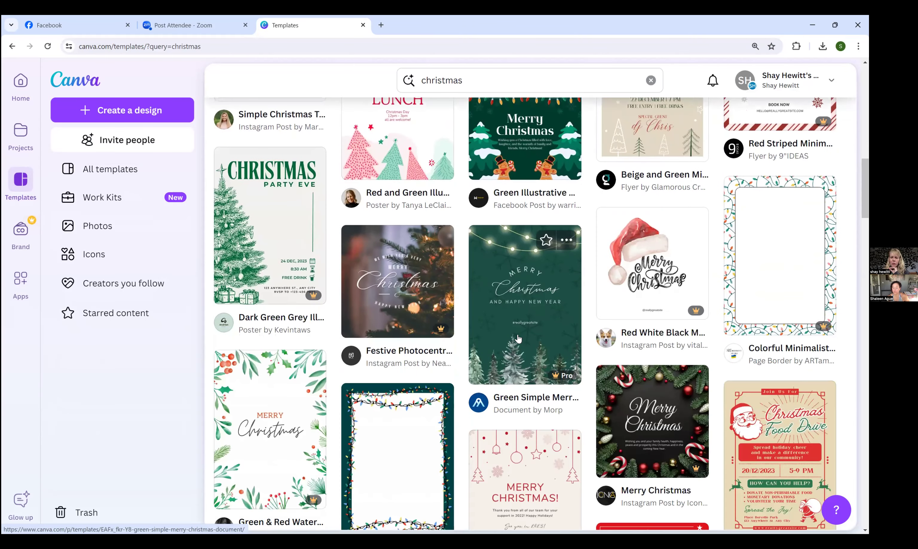
{"action": "scroll", "coordinate": [518, 337], "scroll_direction": "down", "scroll_amount": 3}
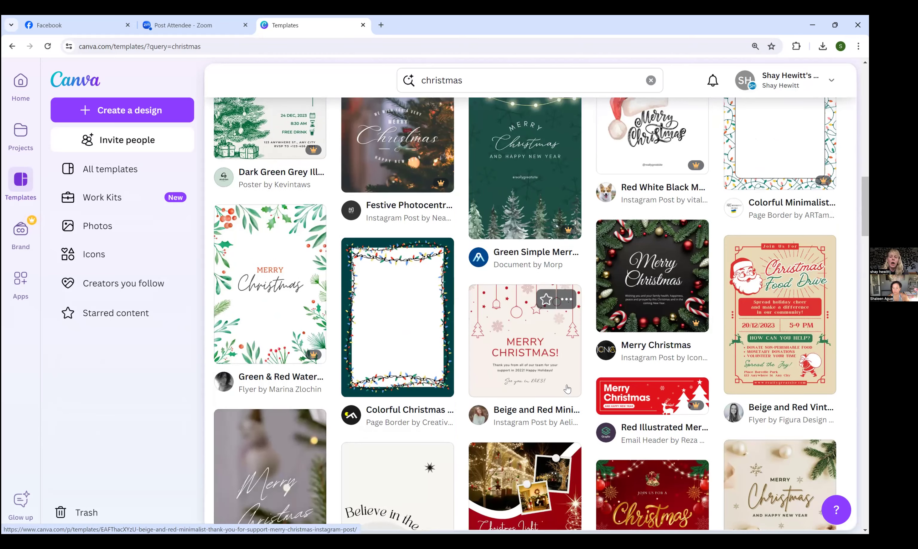
{"action": "scroll", "coordinate": [567, 389], "scroll_direction": "up", "scroll_amount": 4}
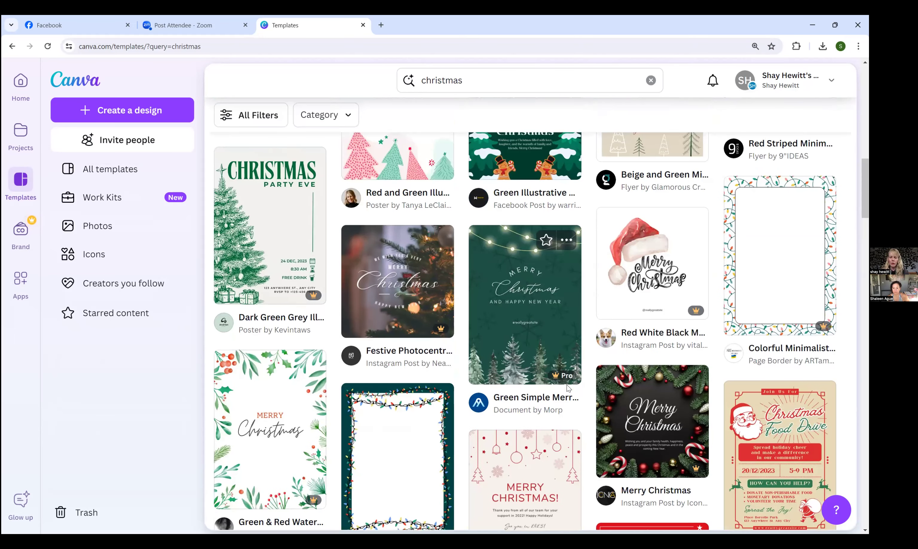
{"action": "scroll", "coordinate": [568, 388], "scroll_direction": "down", "scroll_amount": 4}
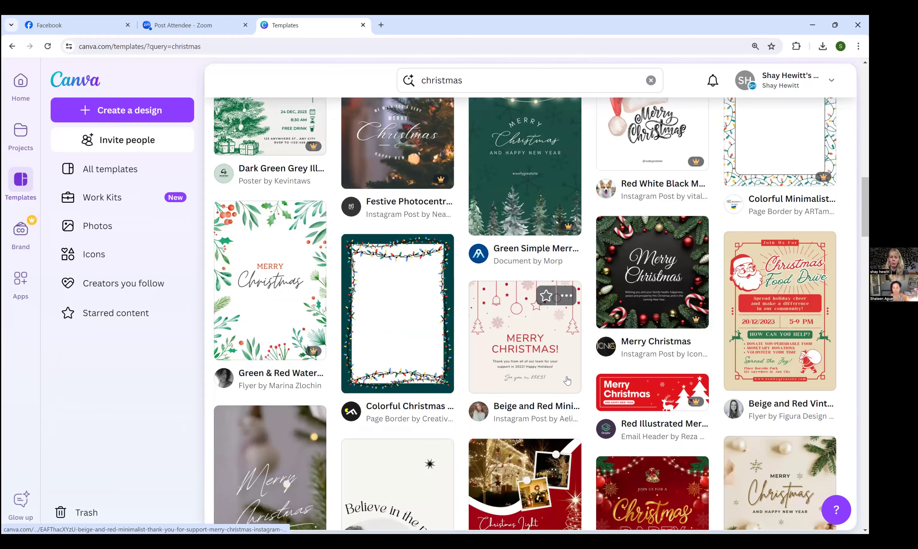
Step: Open the Beige and Red Minimalist Thank You for Support Merry Christmas Instagram Post template and start customizing it
{"action": "left_click", "coordinate": [567, 380]}
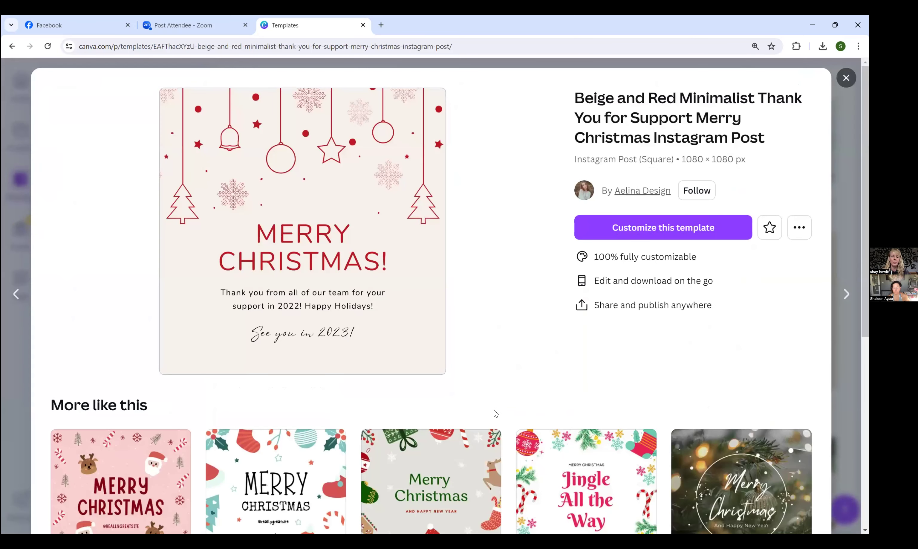
{"action": "scroll", "coordinate": [466, 463], "scroll_direction": "down", "scroll_amount": 8}
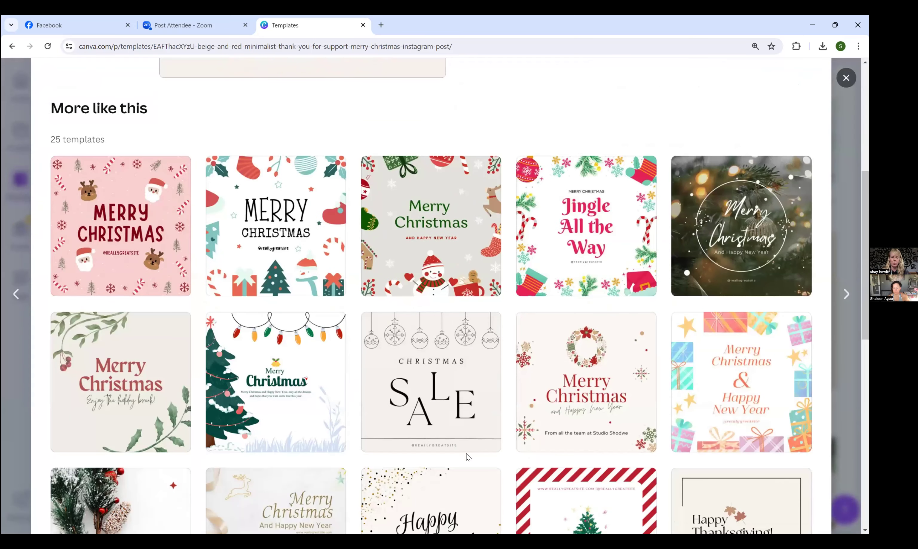
{"action": "scroll", "coordinate": [481, 326], "scroll_direction": "up", "scroll_amount": 8}
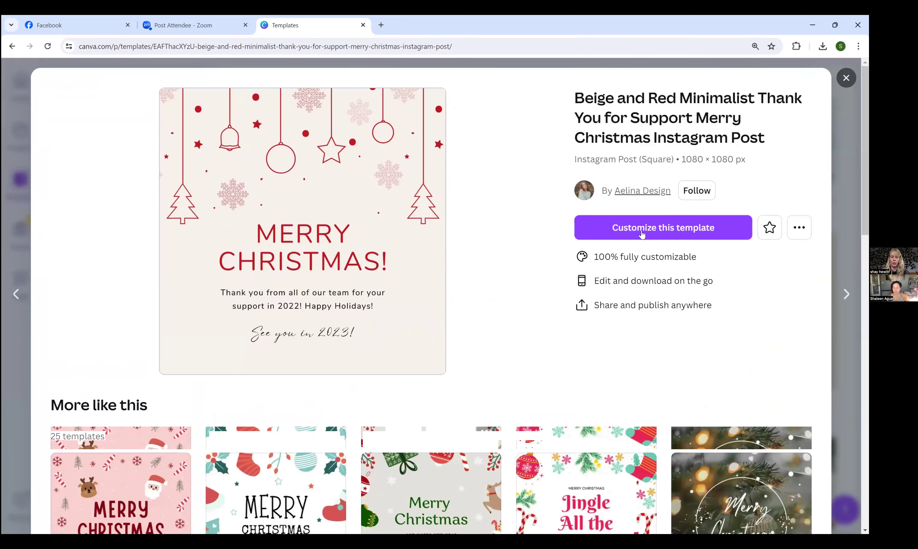
{"action": "left_click", "coordinate": [626, 228]}
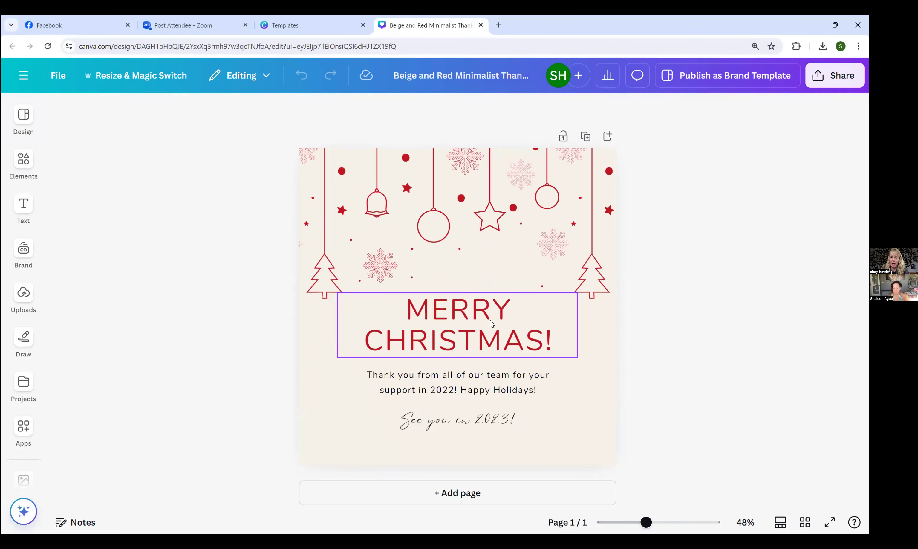
Step: Select all the text of the thank-you message under the heading and open the full font list for it
{"action": "left_click", "coordinate": [489, 384]}
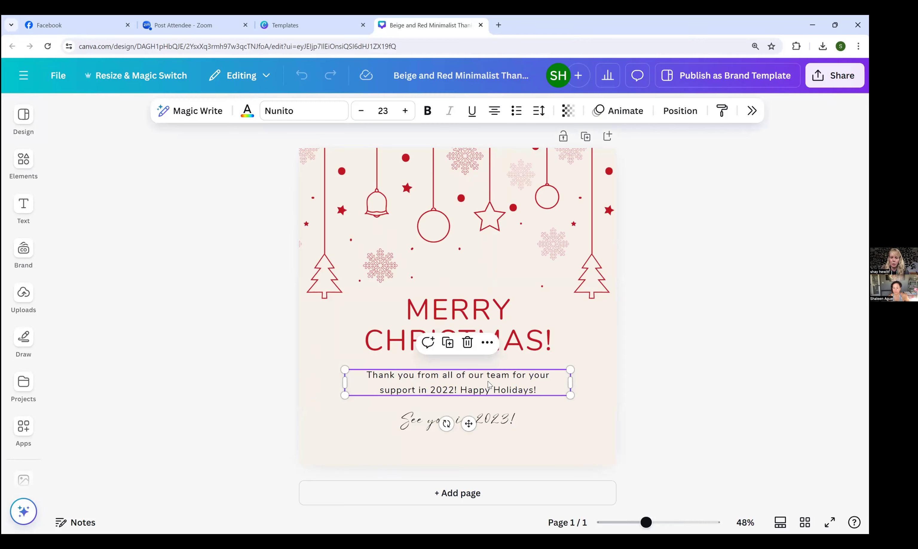
{"action": "left_click", "coordinate": [431, 388]}
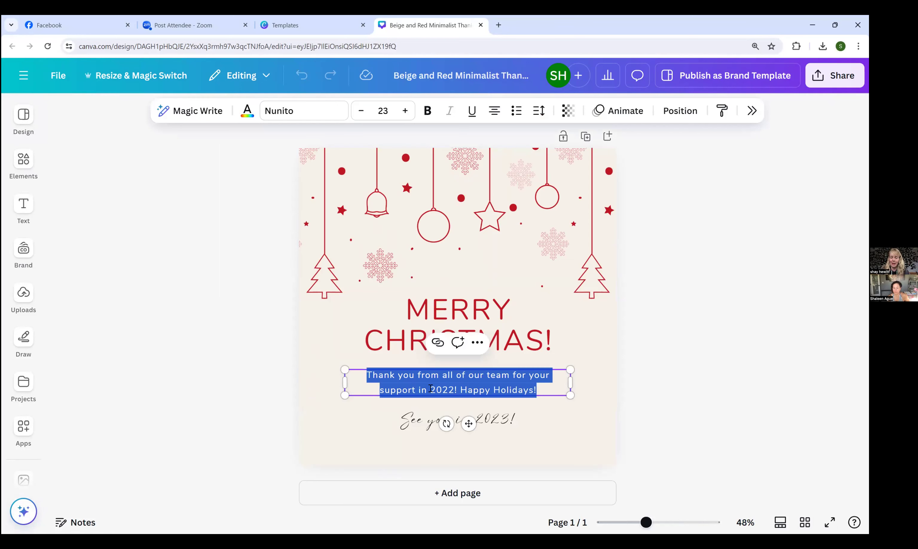
{"action": "left_click", "coordinate": [323, 117]}
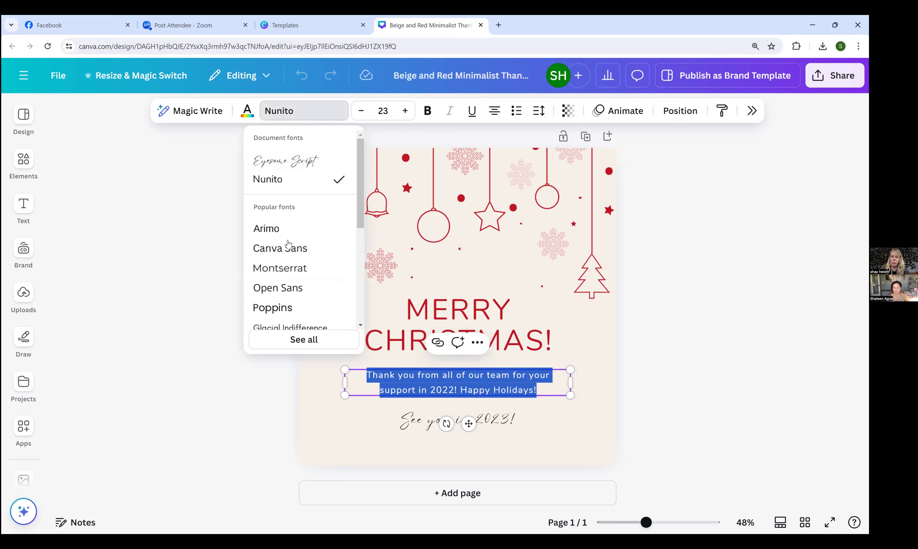
{"action": "scroll", "coordinate": [285, 238], "scroll_direction": "down", "scroll_amount": 5}
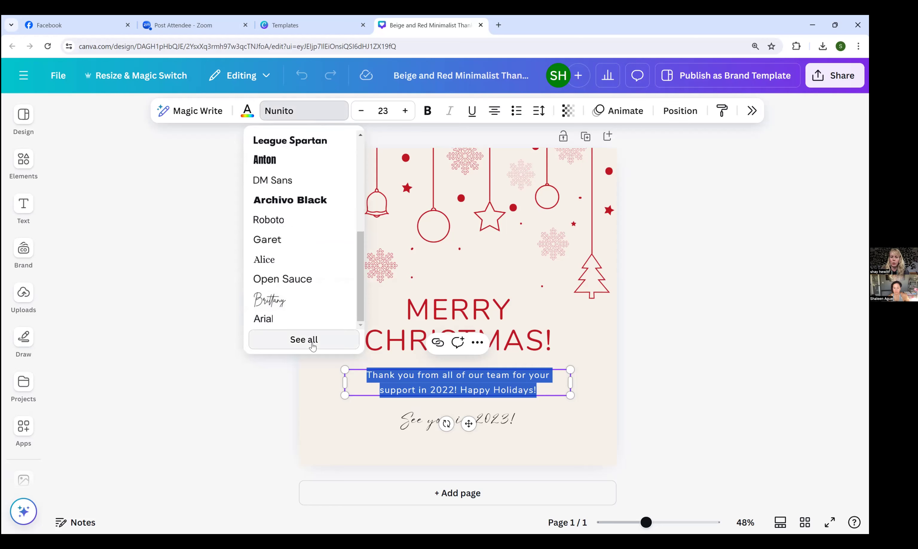
{"action": "left_click", "coordinate": [304, 339]}
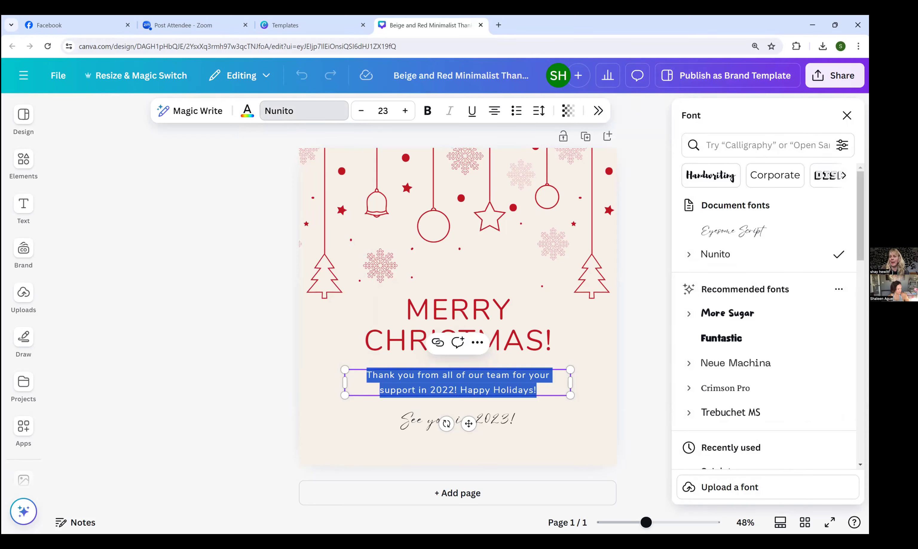
Step: Look through the available font style categories, from Handwriting to Blackletter
{"action": "left_click", "coordinate": [843, 174]}
{"action": "left_click", "coordinate": [843, 174]}
{"action": "left_click", "coordinate": [843, 175]}
{"action": "left_click", "coordinate": [843, 175]}
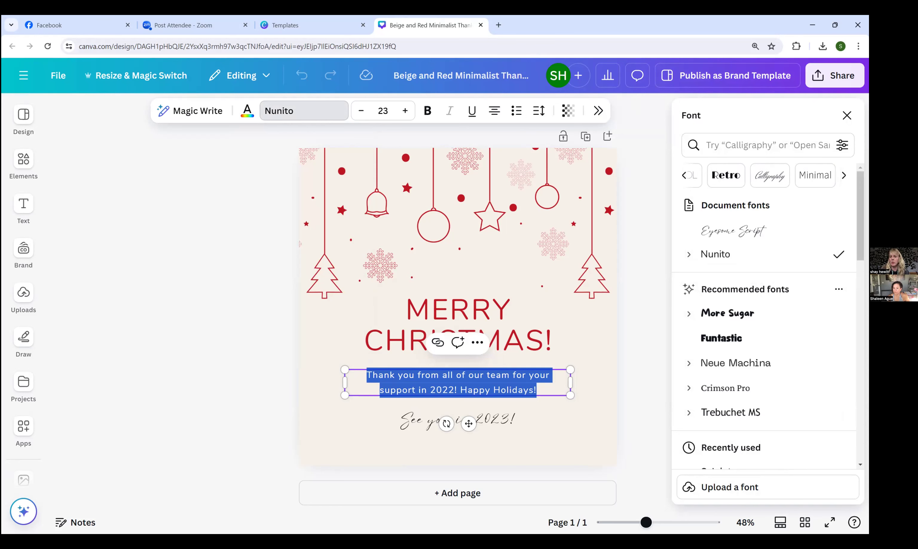
{"action": "left_click", "coordinate": [843, 175]}
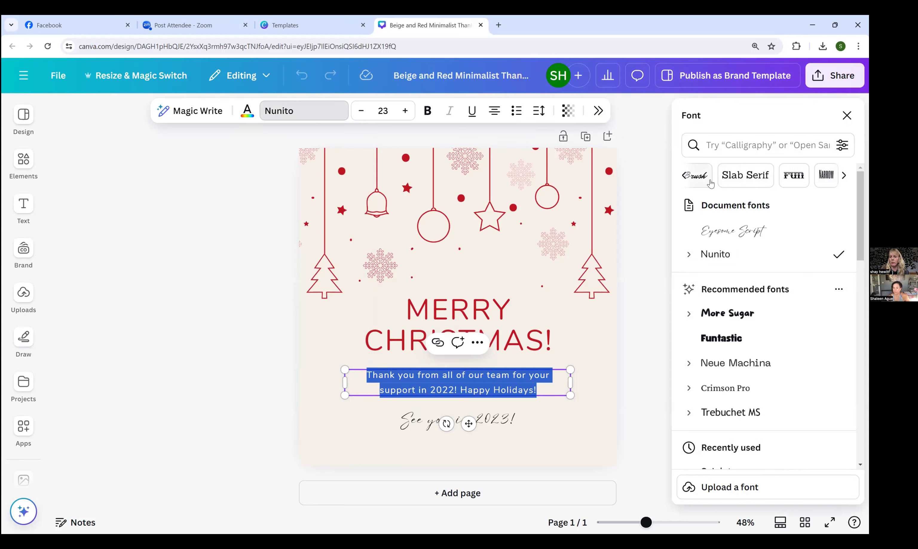
{"action": "left_click", "coordinate": [843, 175]}
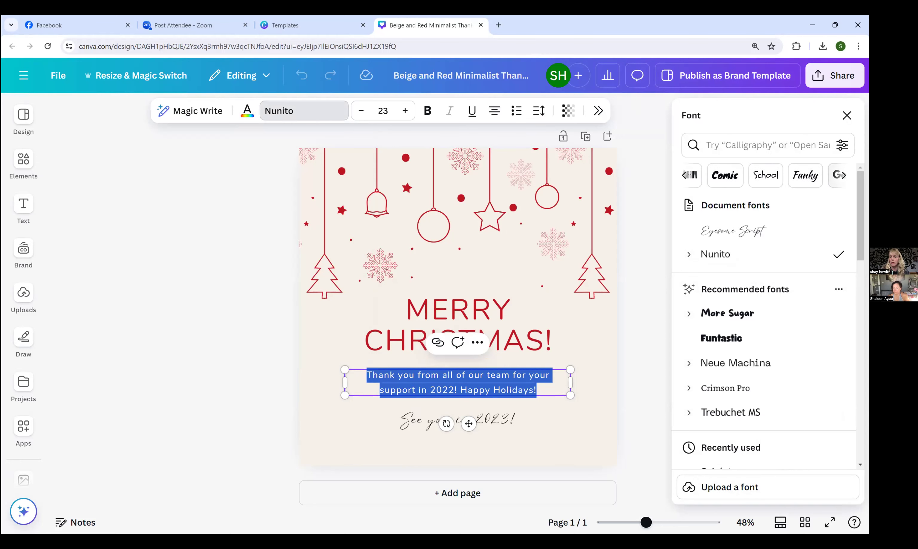
{"action": "left_click", "coordinate": [843, 175]}
{"action": "left_click", "coordinate": [843, 174]}
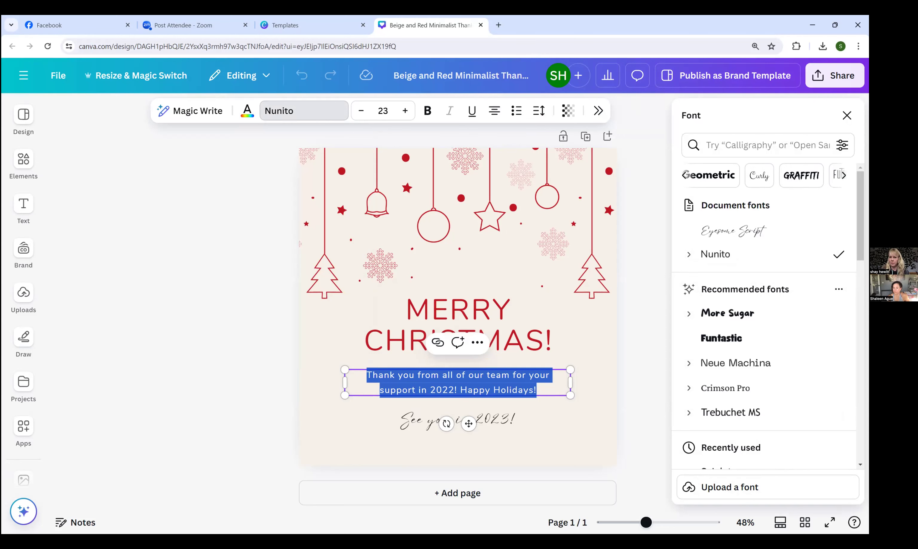
{"action": "left_click", "coordinate": [843, 175]}
{"action": "left_click", "coordinate": [843, 175]}
{"action": "left_click", "coordinate": [843, 175]}
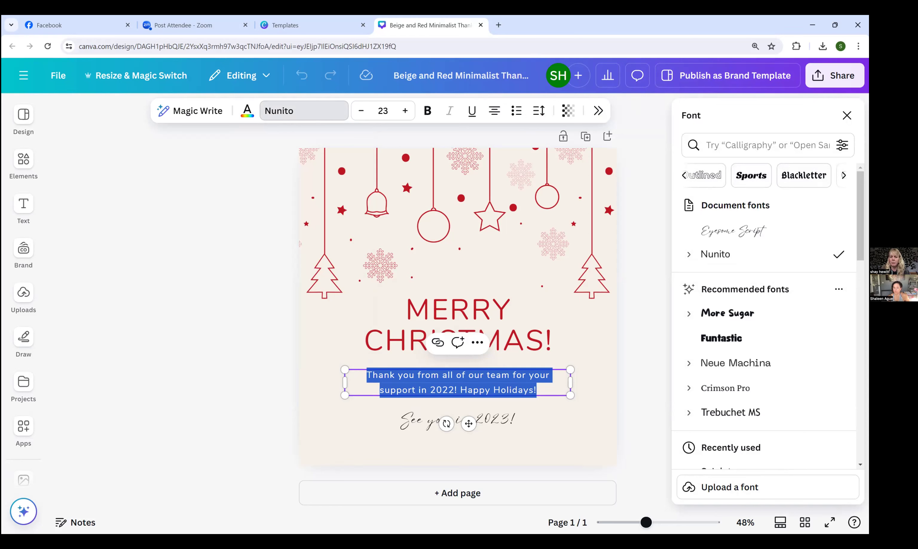
Step: Set the thank-you message in the RQND Pro font from the Sports category and make it bold
{"action": "left_click", "coordinate": [744, 179]}
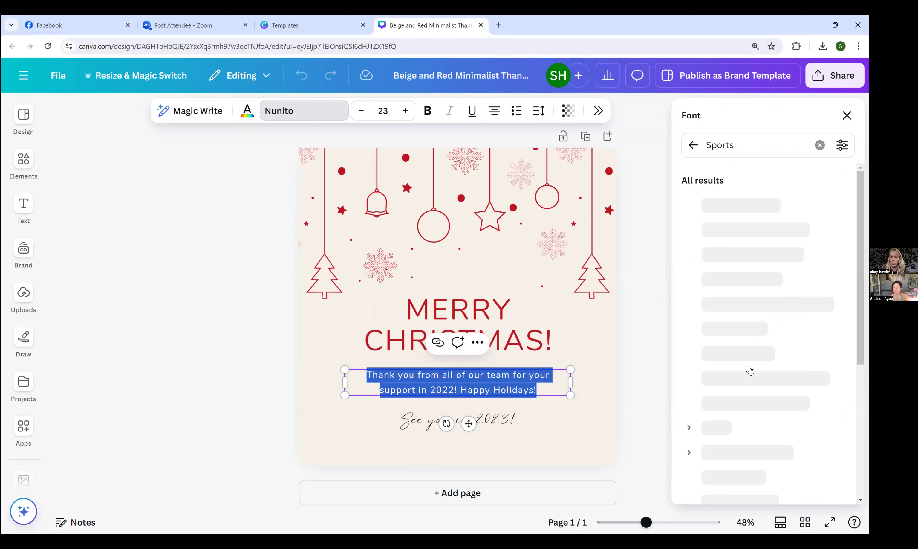
{"action": "left_click", "coordinate": [753, 451]}
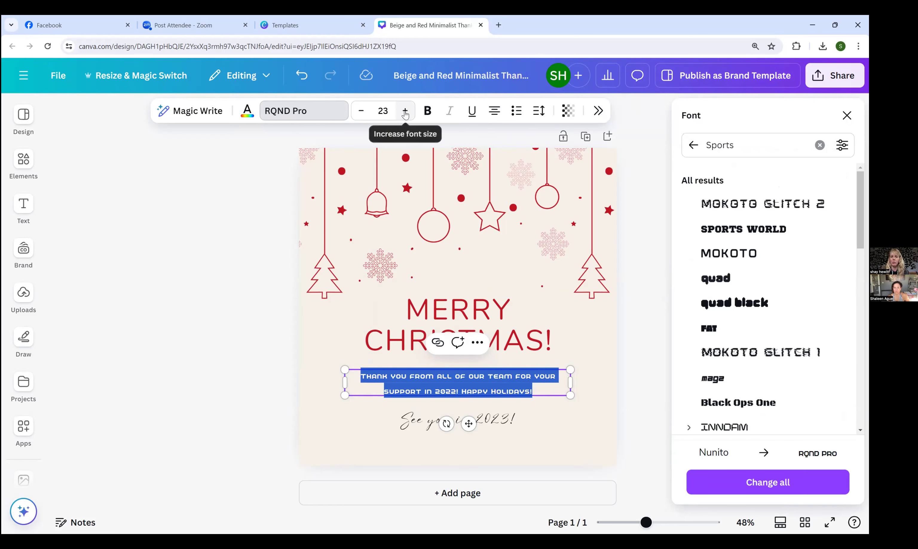
{"action": "left_click", "coordinate": [427, 111]}
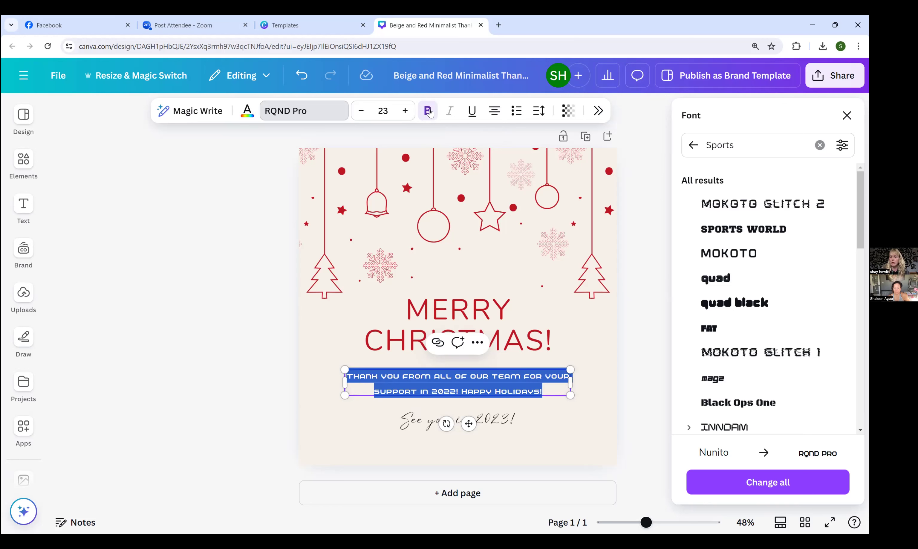
Step: Try a custom solid color for the page background
{"action": "left_click", "coordinate": [847, 115]}
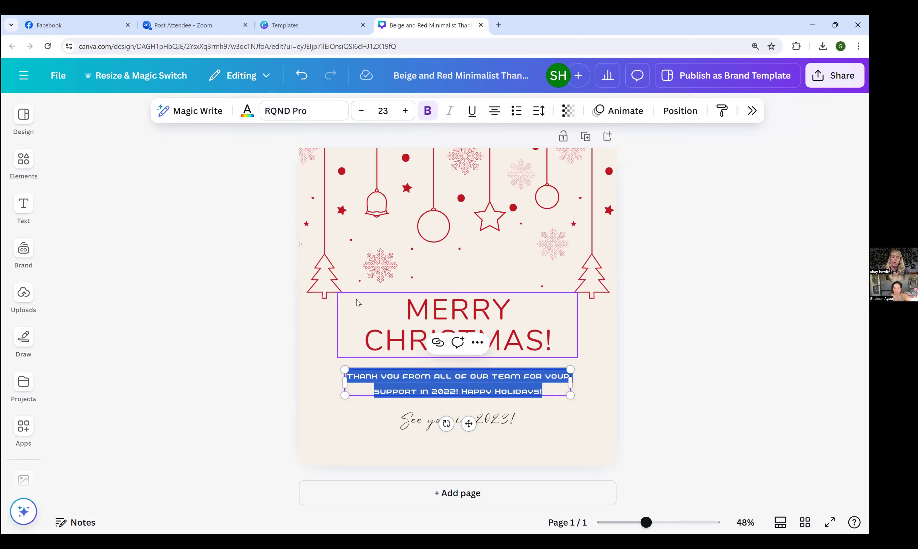
{"action": "left_click", "coordinate": [316, 359]}
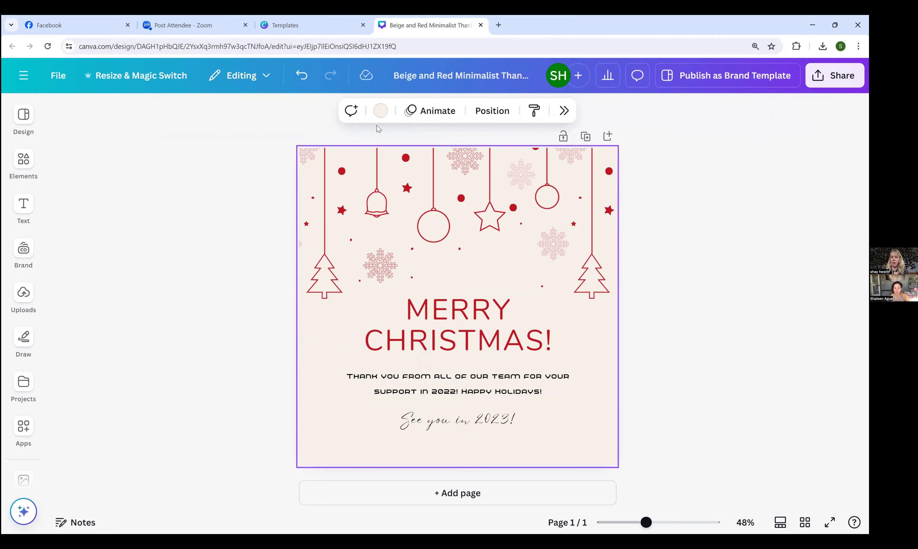
{"action": "left_click", "coordinate": [379, 114]}
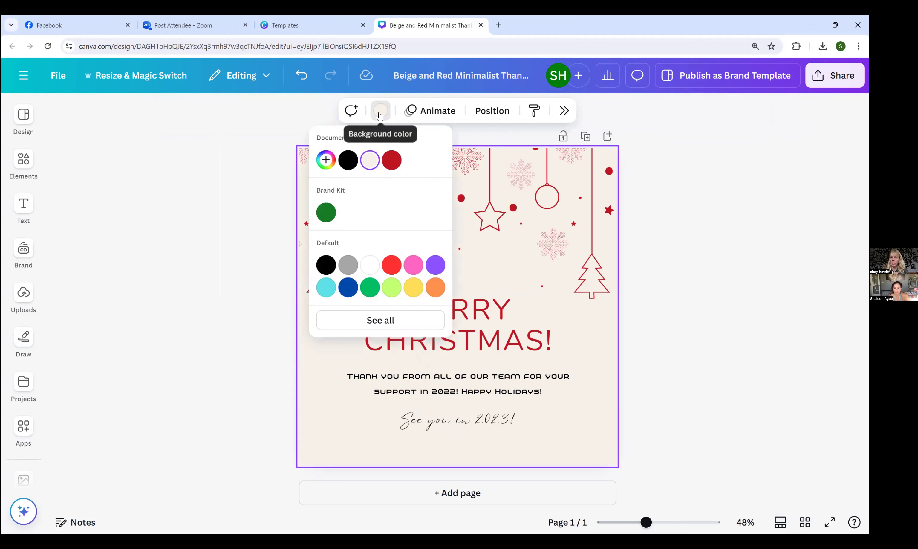
{"action": "left_click", "coordinate": [325, 161]}
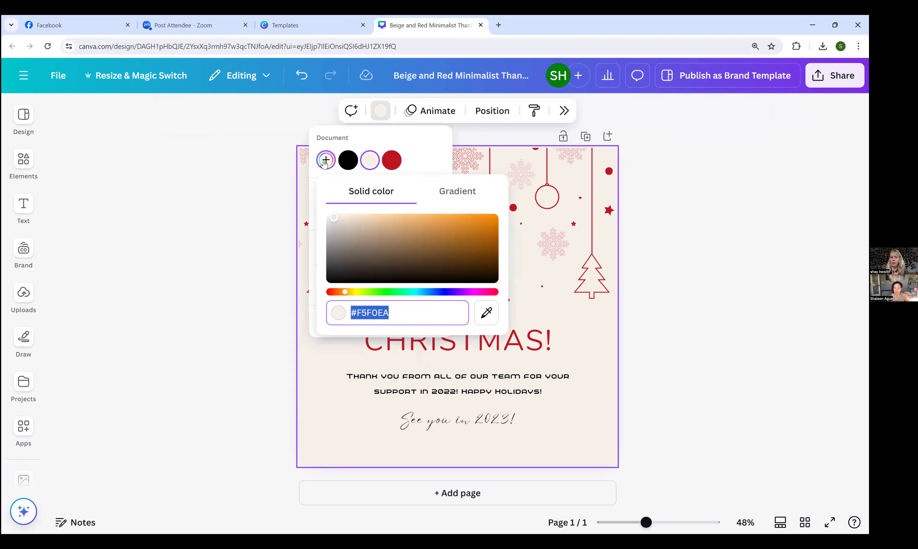
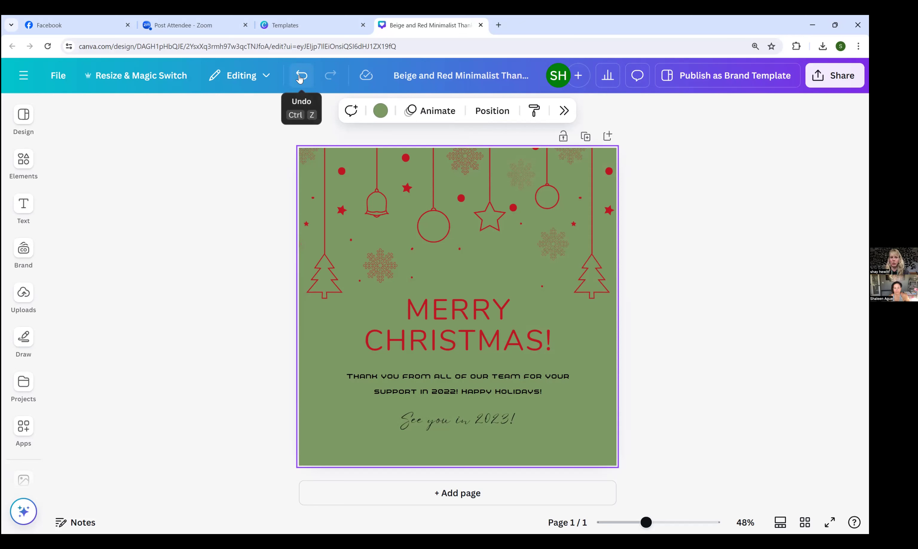
Step: Undo the background color changes and deselect the page
{"action": "left_click", "coordinate": [300, 76]}
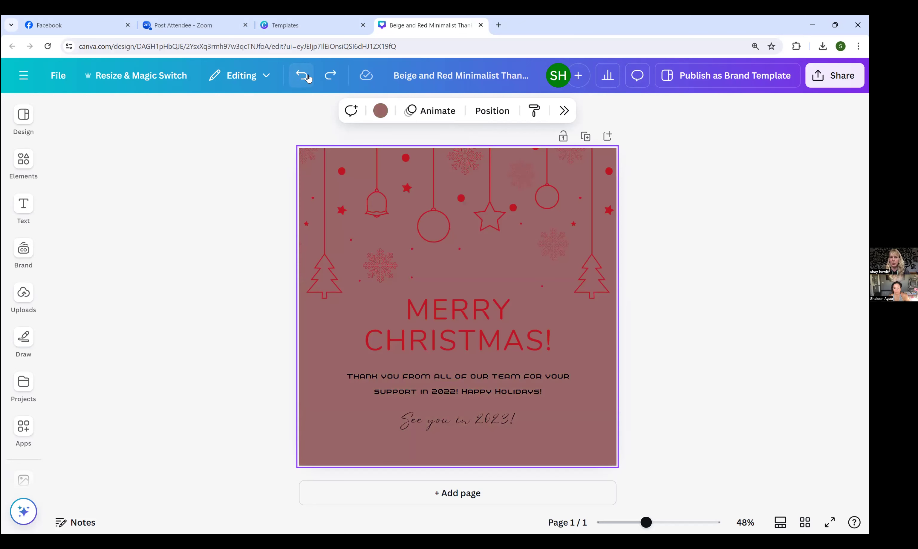
{"action": "left_click", "coordinate": [302, 76]}
{"action": "left_click", "coordinate": [304, 77]}
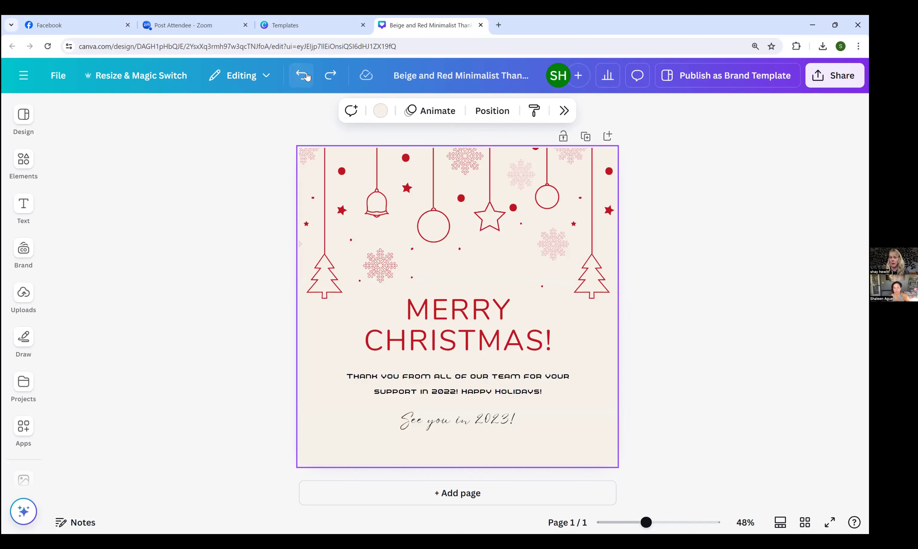
{"action": "left_click", "coordinate": [243, 238]}
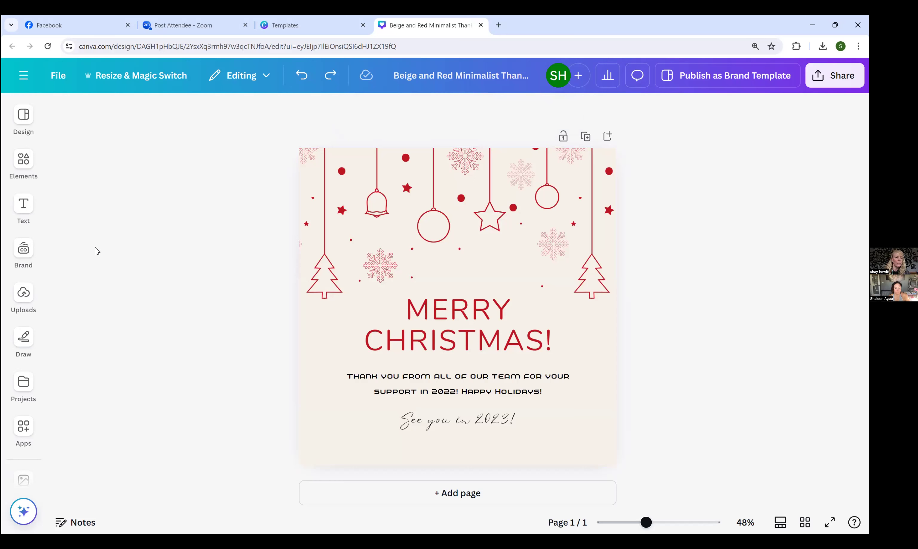
Step: Add a circle and a square shape, and move the square to the page's left edge beside the heading
{"action": "left_click", "coordinate": [26, 163]}
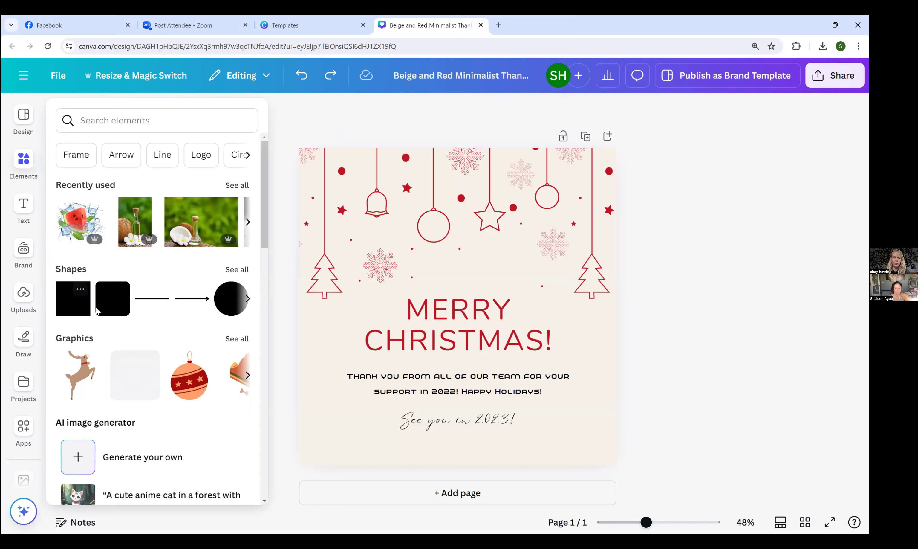
{"action": "left_click", "coordinate": [225, 304]}
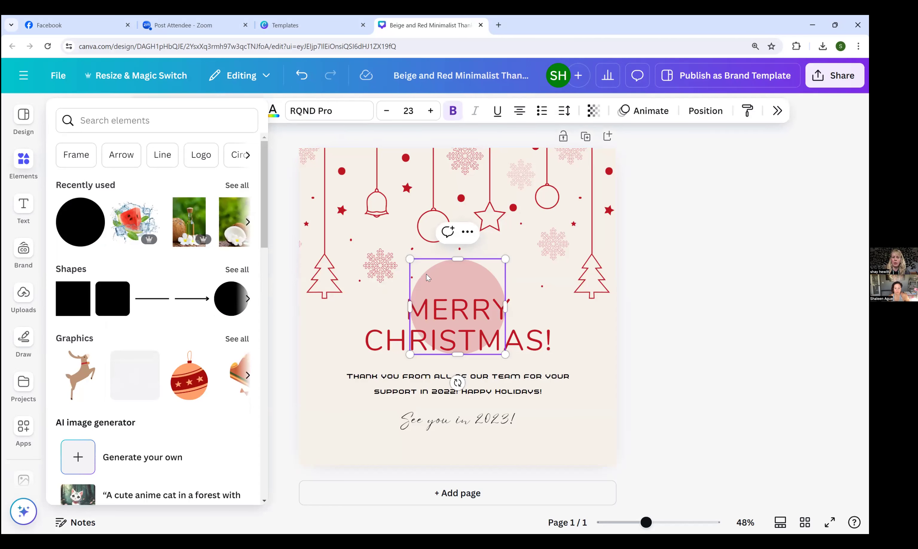
{"action": "left_click", "coordinate": [24, 164]}
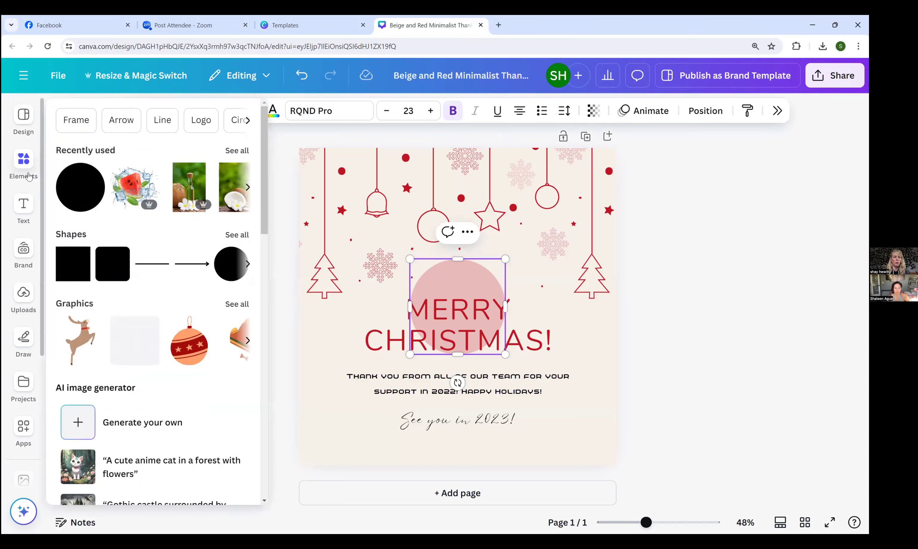
{"action": "left_click", "coordinate": [85, 304]}
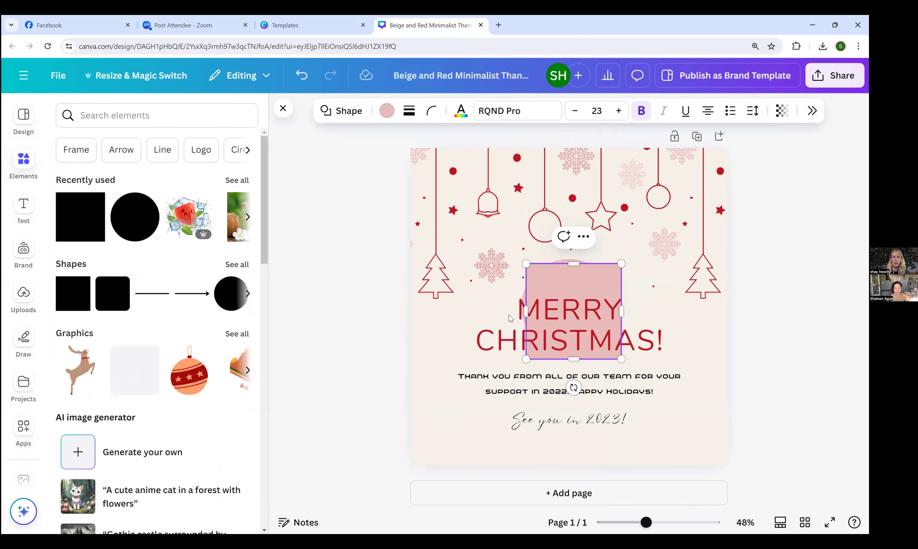
{"action": "left_click_drag", "start_coordinate": [571, 317], "coordinate": [456, 341]}
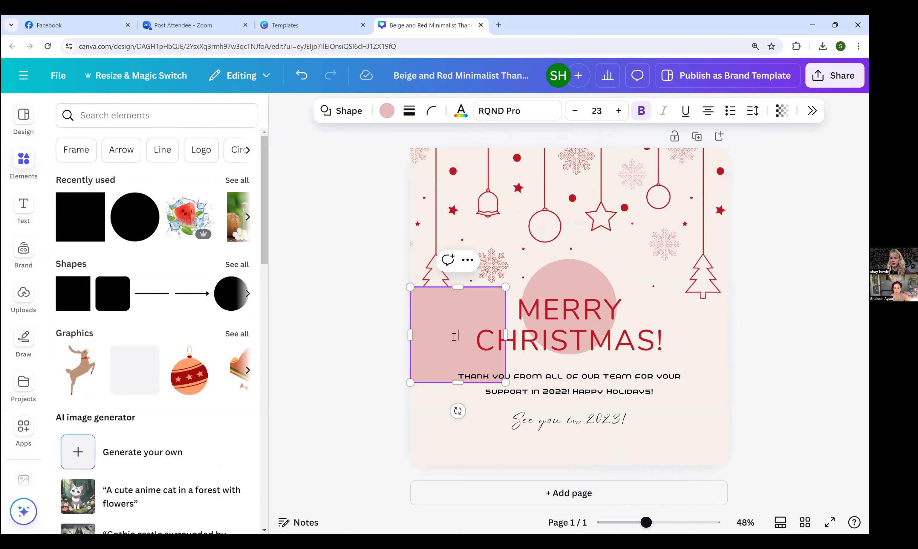
Step: Try the sample text mnbfhsd inside the square shape and remove it
{"action": "type", "text": "mnbfhsd"}
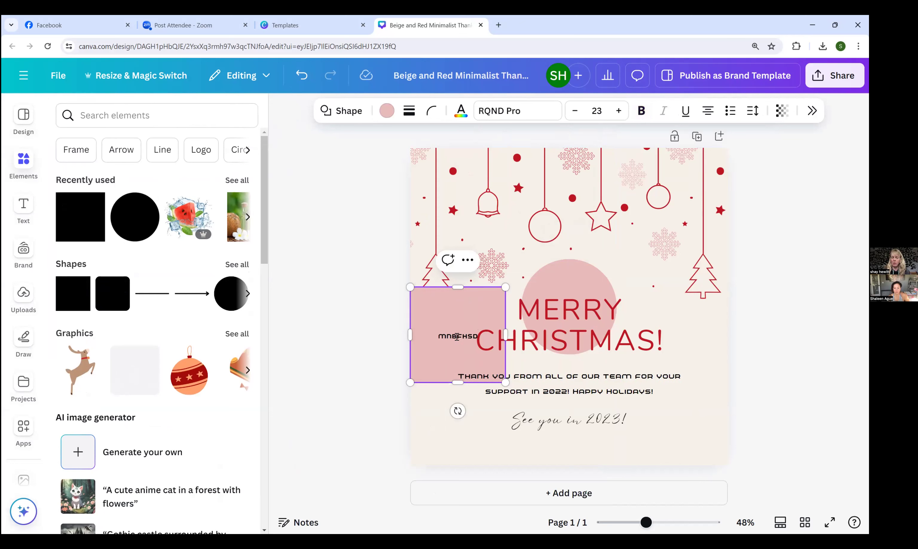
{"action": "key", "text": "BackSpace"}
{"action": "key", "text": "BackSpace"}
{"action": "key", "text": "BackSpace"}
{"action": "key", "text": "BackSpace"}
{"action": "key", "text": "BackSpace"}
{"action": "key", "text": "BackSpace"}
{"action": "key", "text": "BackSpace"}
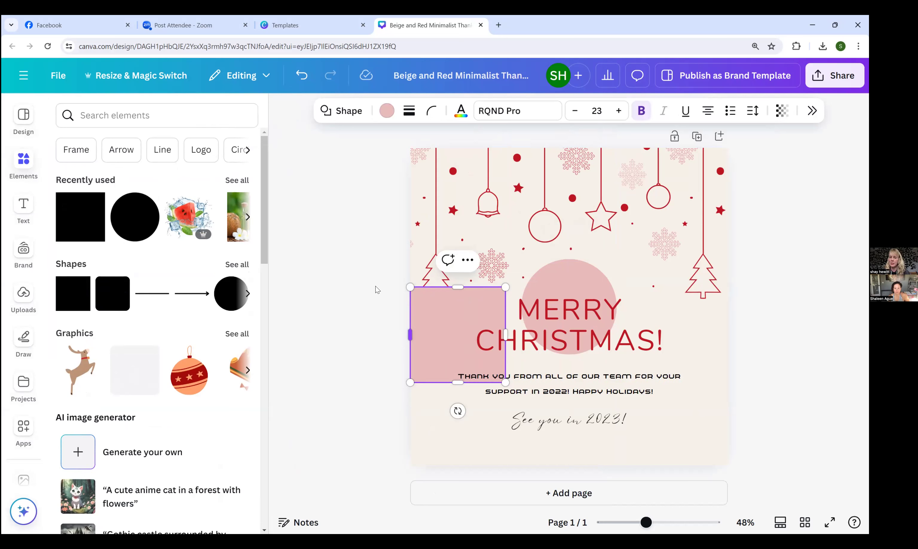
{"action": "left_click", "coordinate": [363, 280]}
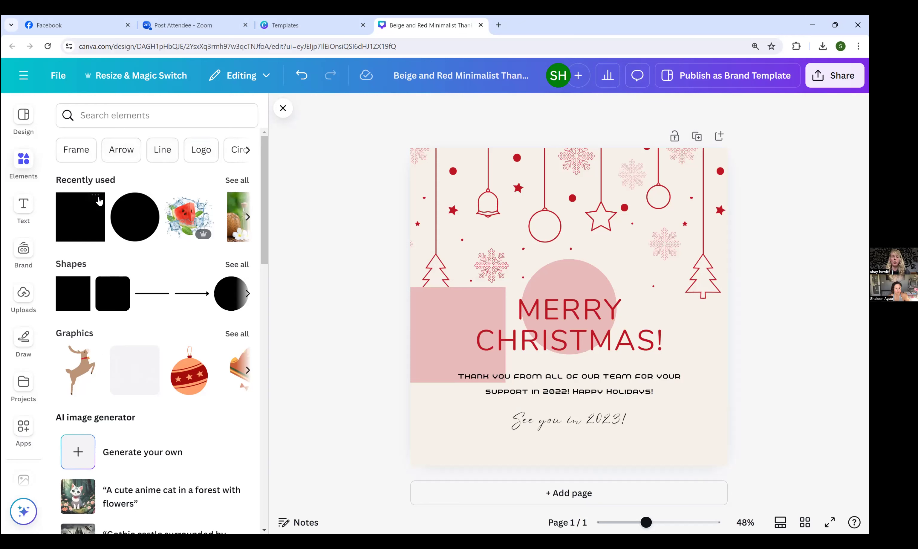
Step: Add a circular frame from the Frame elements and place it in the page's lower left corner
{"action": "left_click", "coordinate": [248, 216]}
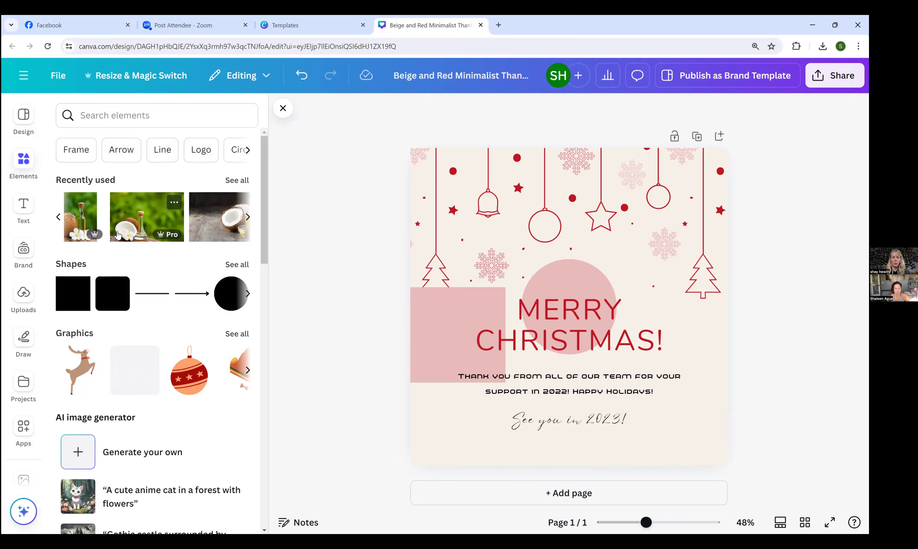
{"action": "left_click", "coordinate": [248, 217]}
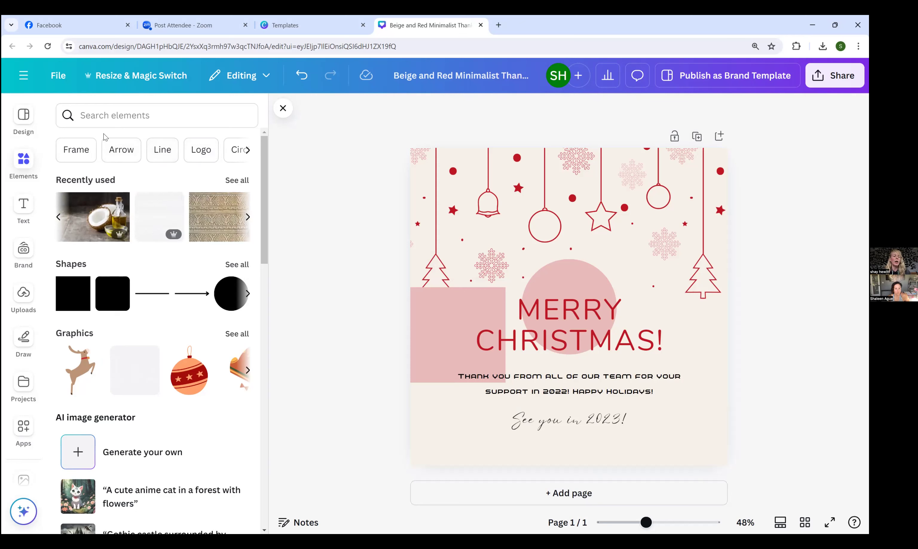
{"action": "left_click", "coordinate": [77, 150]}
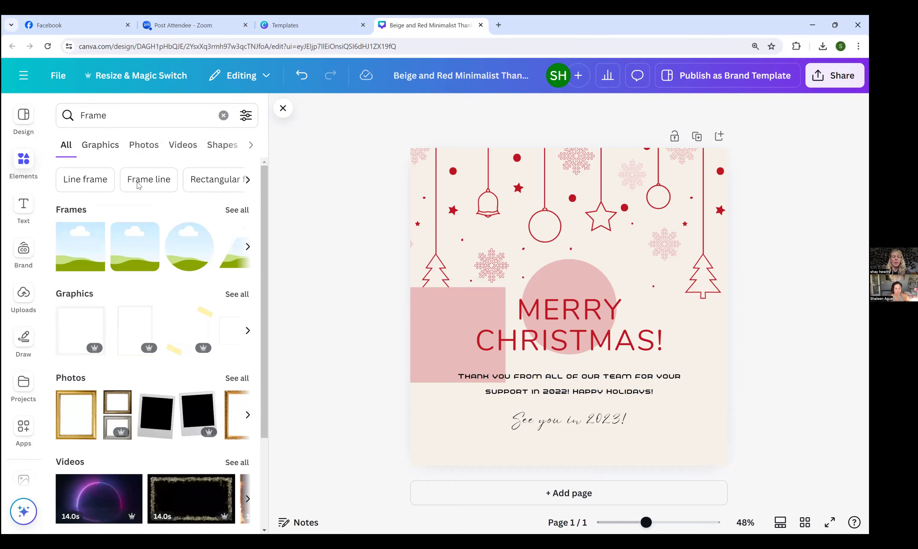
{"action": "left_click", "coordinate": [186, 255]}
{"action": "left_click_drag", "start_coordinate": [571, 268], "coordinate": [468, 355]}
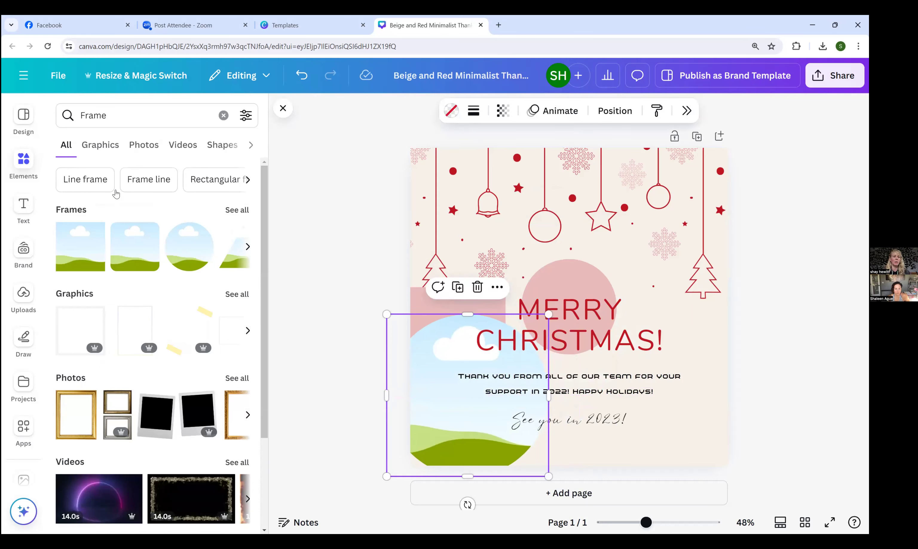
Step: Search the photo elements for woman
{"action": "left_click", "coordinate": [144, 145]}
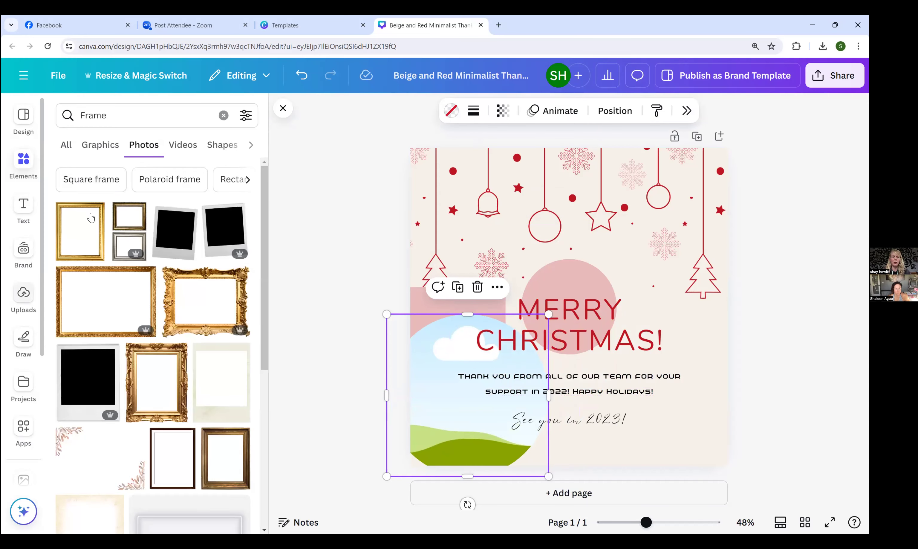
{"action": "left_click", "coordinate": [105, 117]}
{"action": "left_click_drag", "start_coordinate": [105, 116], "coordinate": [74, 115]}
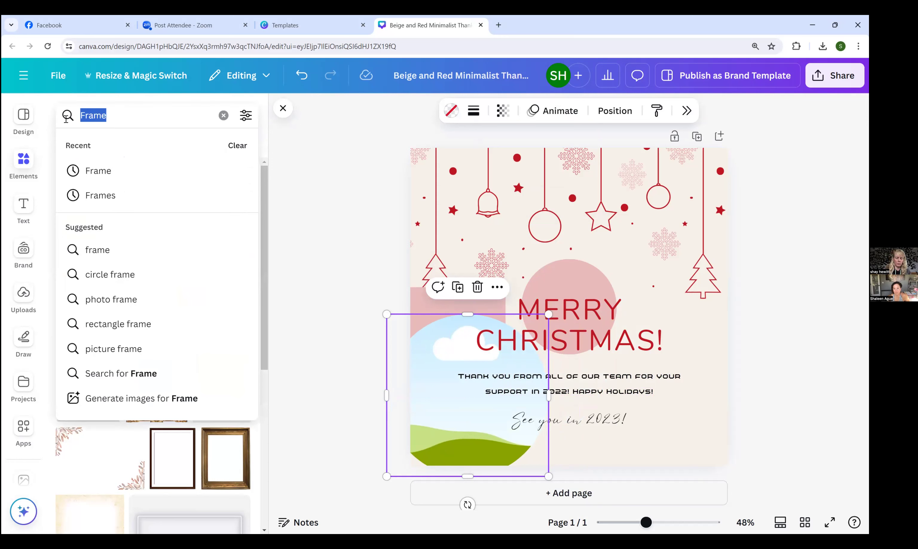
{"action": "type", "text": "woman"}
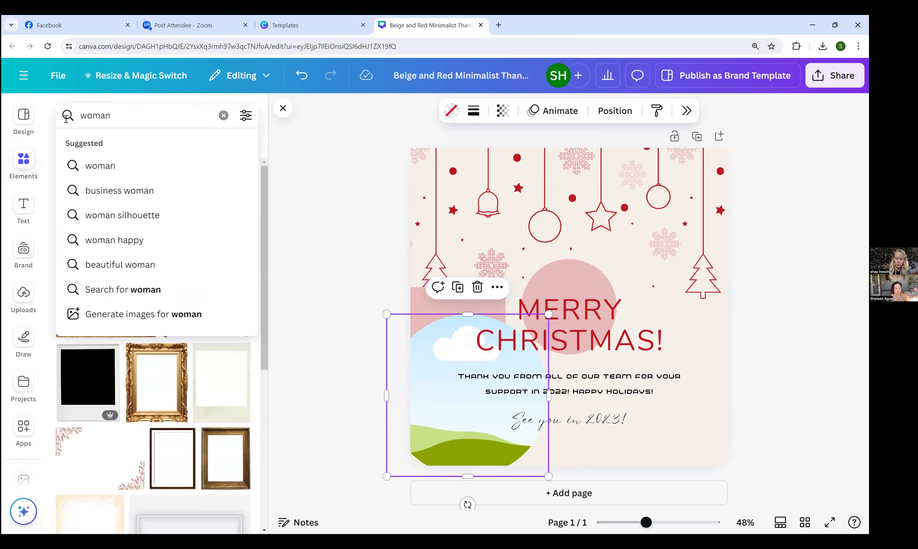
{"action": "key", "text": "Return"}
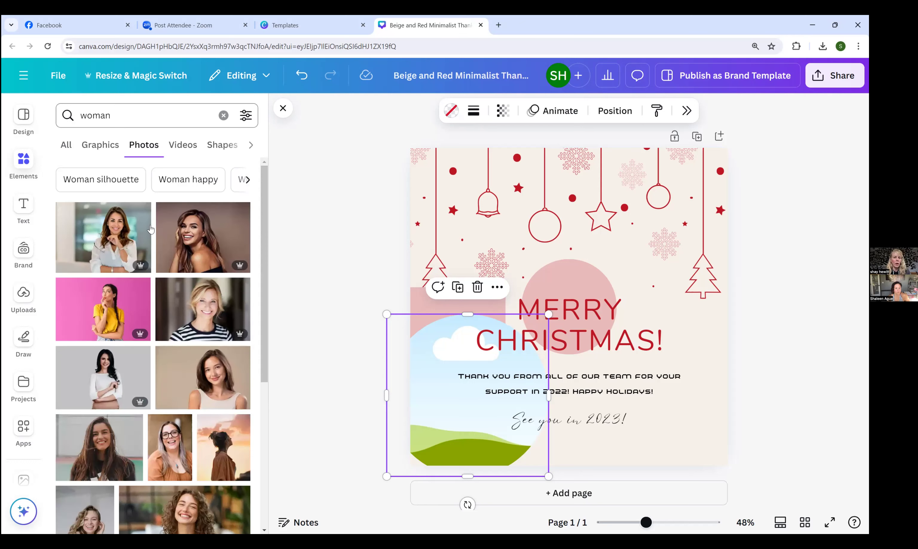
Step: Fill the circular frame with the photo of the smiling long-haired woman and move it to the page's lower right corner
{"action": "left_click", "coordinate": [178, 243]}
{"action": "left_click_drag", "start_coordinate": [644, 225], "coordinate": [597, 336]}
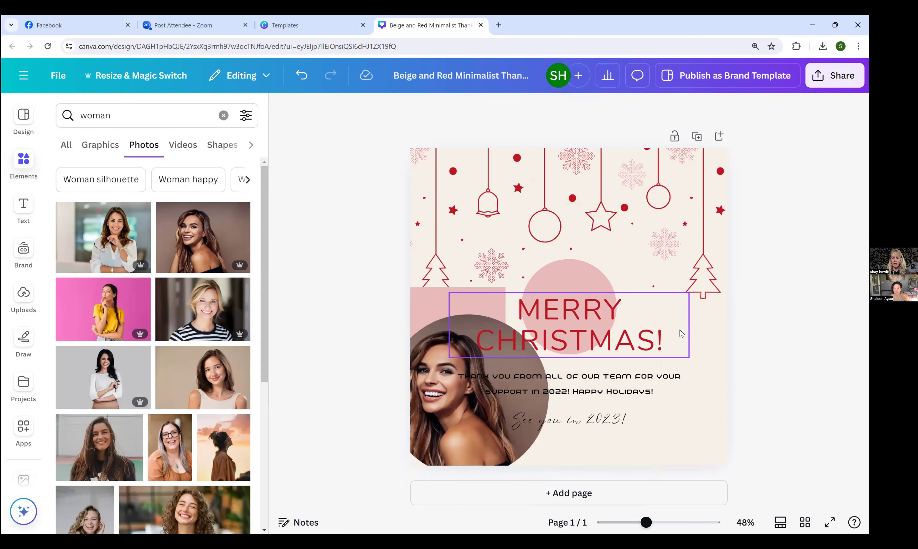
{"action": "left_click_drag", "start_coordinate": [449, 431], "coordinate": [686, 446]}
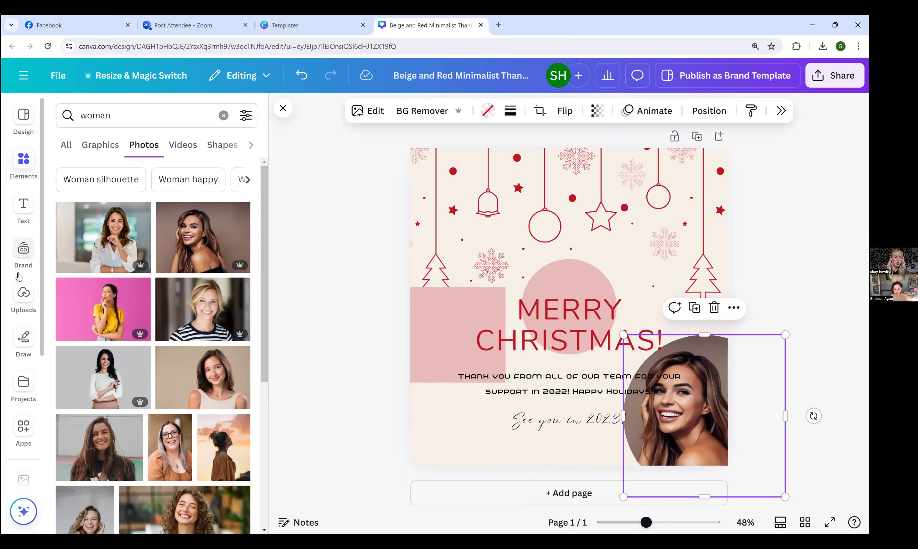
Step: Add the uploaded Posh Drinks On Me product image and move it to the lower left of the page
{"action": "left_click", "coordinate": [23, 294]}
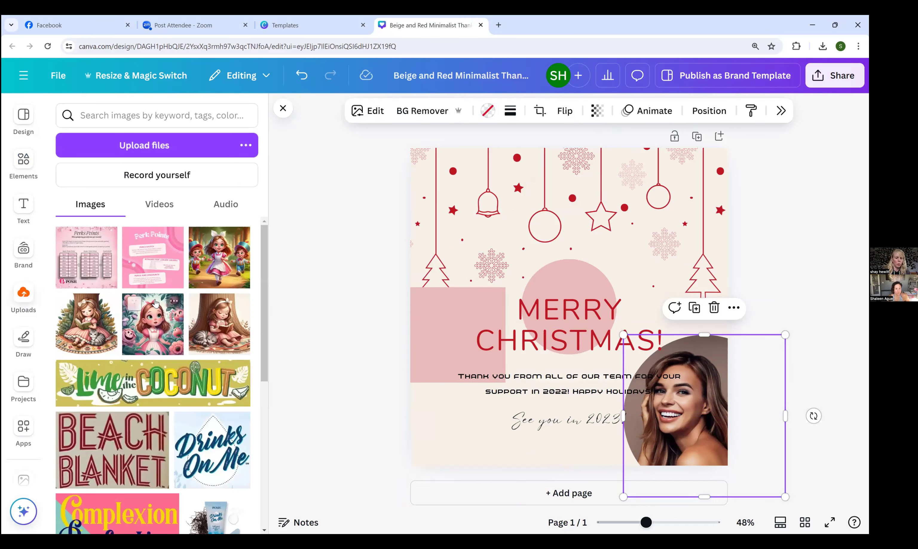
{"action": "scroll", "coordinate": [155, 303], "scroll_direction": "down", "scroll_amount": 5}
{"action": "left_click", "coordinate": [214, 278]}
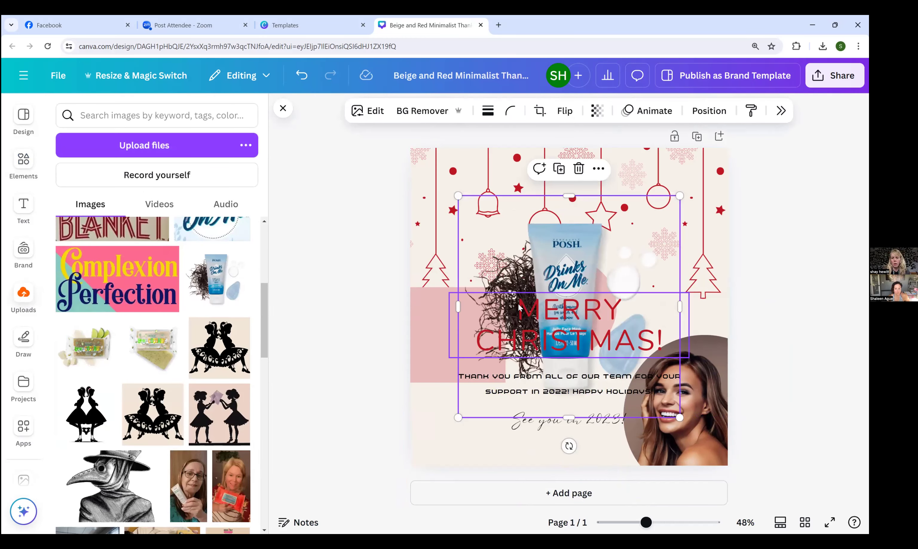
{"action": "left_click_drag", "start_coordinate": [519, 307], "coordinate": [409, 397]}
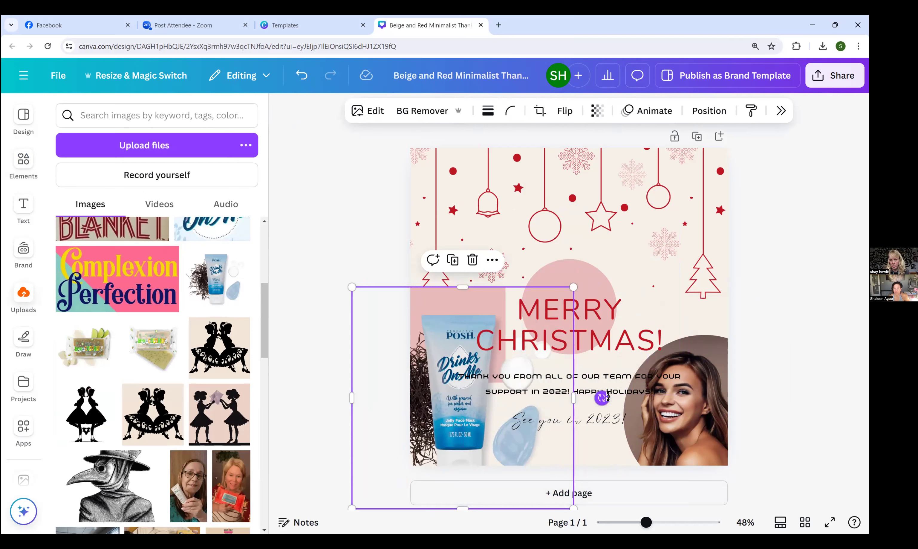
Step: Rotate the product image to about -17°, overlapping the woman's photo, and send it to the back
{"action": "left_click_drag", "start_coordinate": [602, 398], "coordinate": [591, 357]}
{"action": "left_click_drag", "start_coordinate": [521, 429], "coordinate": [658, 414]}
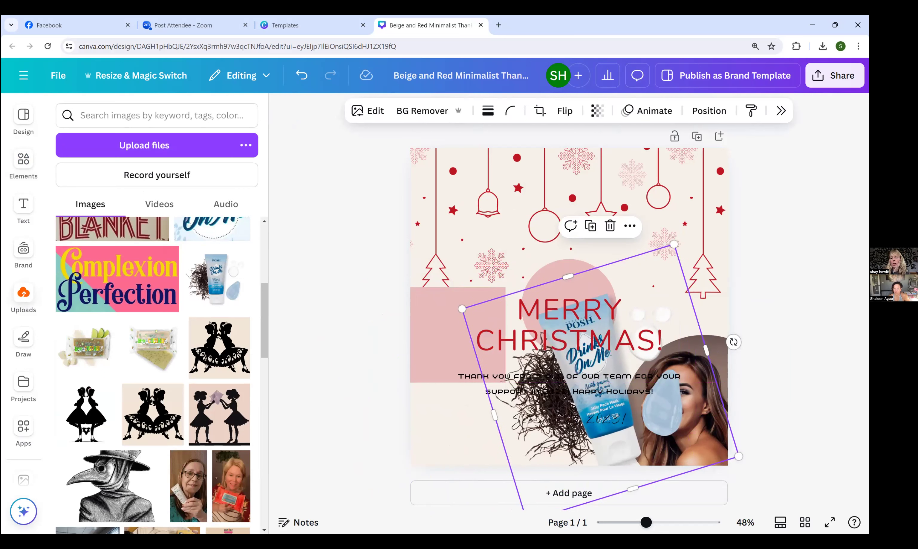
{"action": "left_click_drag", "start_coordinate": [612, 434], "coordinate": [628, 437]}
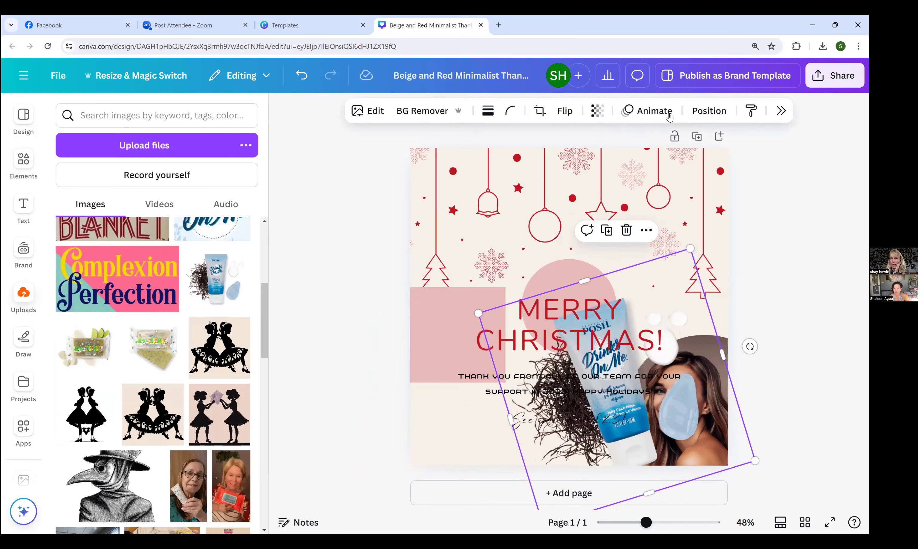
{"action": "left_click", "coordinate": [700, 115]}
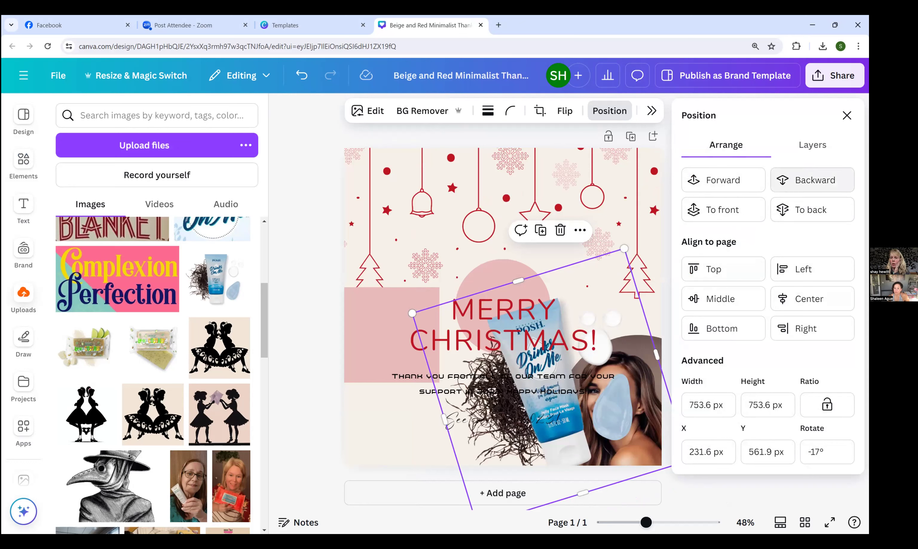
{"action": "left_click", "coordinate": [807, 212]}
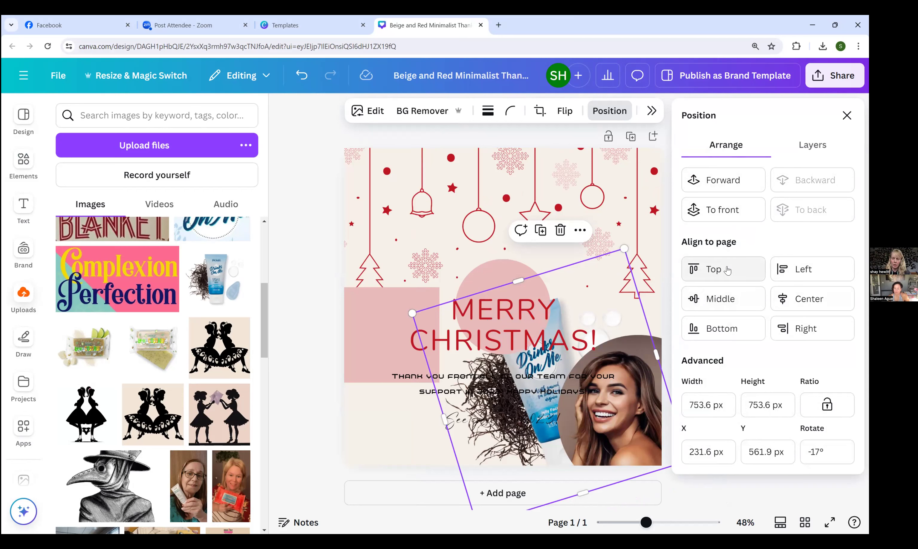
Step: Select the square and circle shapes together and align them to their middle
{"action": "left_click", "coordinate": [392, 292]}
{"action": "left_click", "coordinate": [497, 276], "text": "shift"}
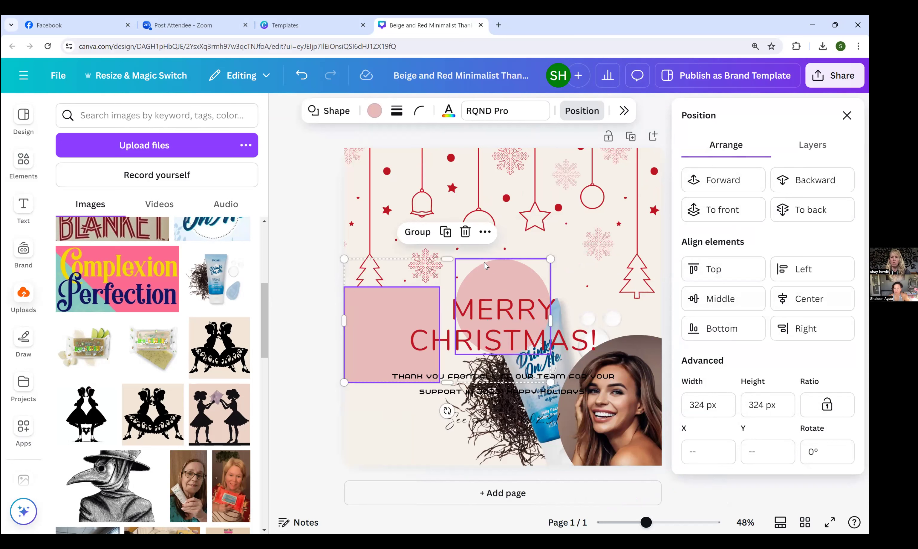
{"action": "left_click", "coordinate": [719, 298]}
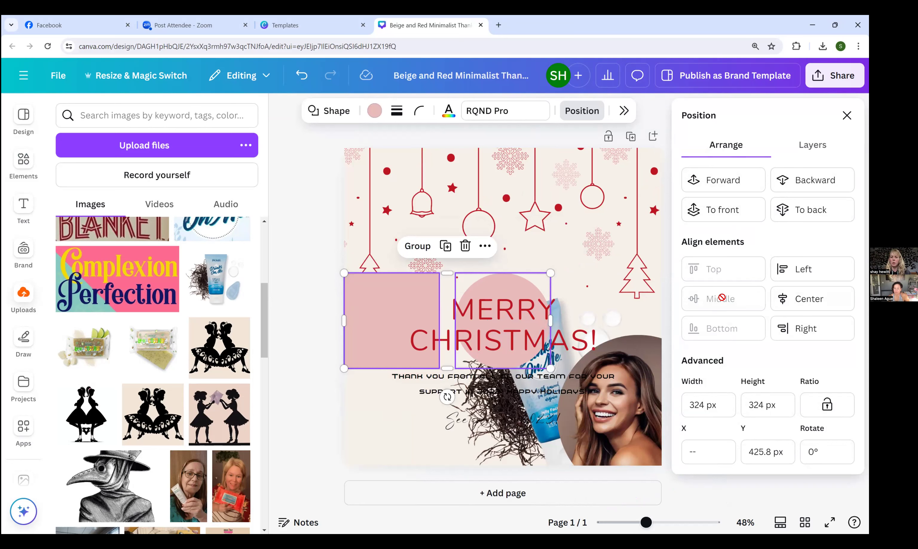
Step: Align the square and circle shapes to their left edges and move the square down directly below the circle
{"action": "left_click", "coordinate": [798, 268]}
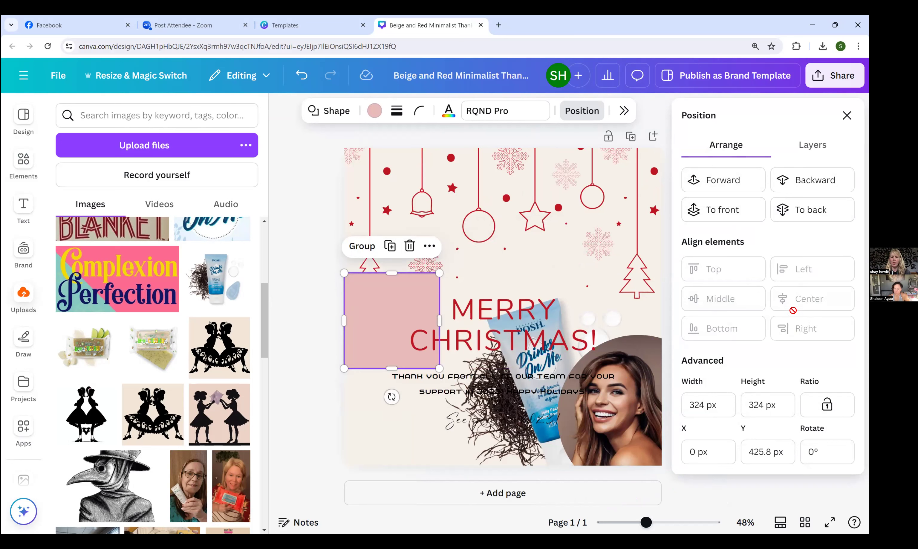
{"action": "left_click", "coordinate": [383, 431]}
{"action": "left_click_drag", "start_coordinate": [377, 329], "coordinate": [377, 424]}
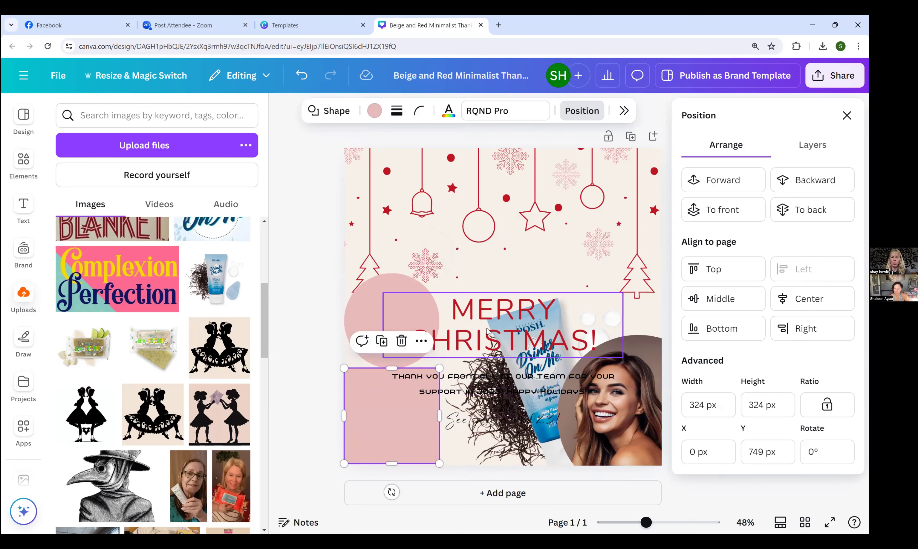
Step: Select the circle, the square and the upper-left ornament graphic together and space them evenly vertically
{"action": "left_click", "coordinate": [381, 274], "text": "shift"}
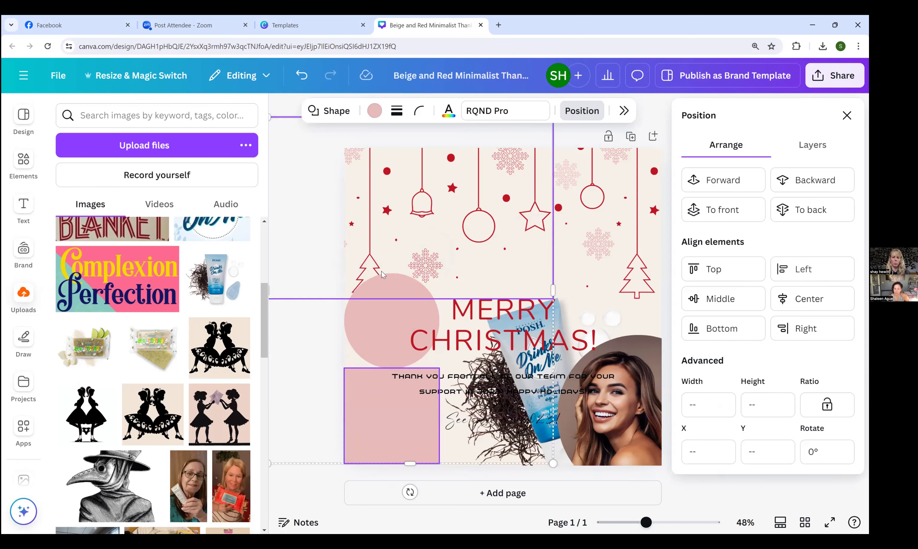
{"action": "left_click", "coordinate": [376, 308], "text": "shift"}
{"action": "left_click", "coordinate": [382, 404], "text": "shift"}
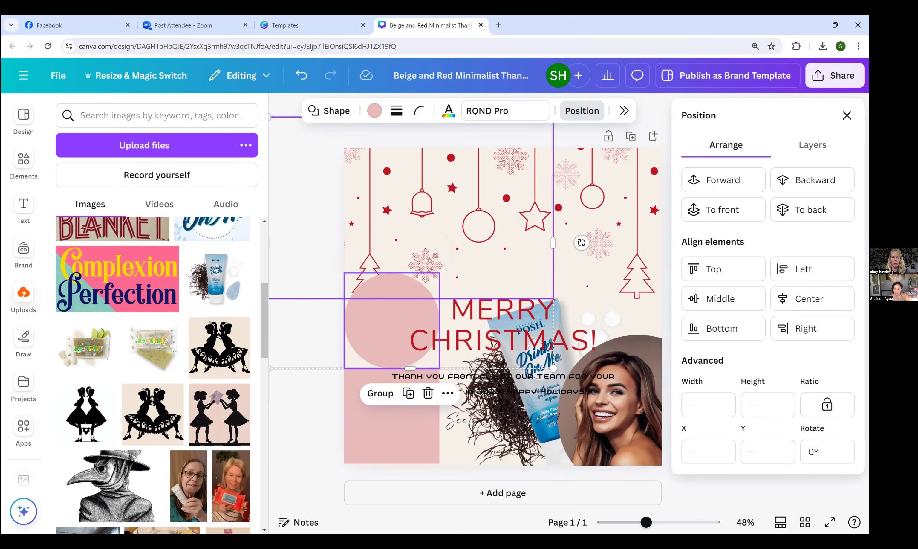
{"action": "left_click", "coordinate": [370, 458], "text": "shift"}
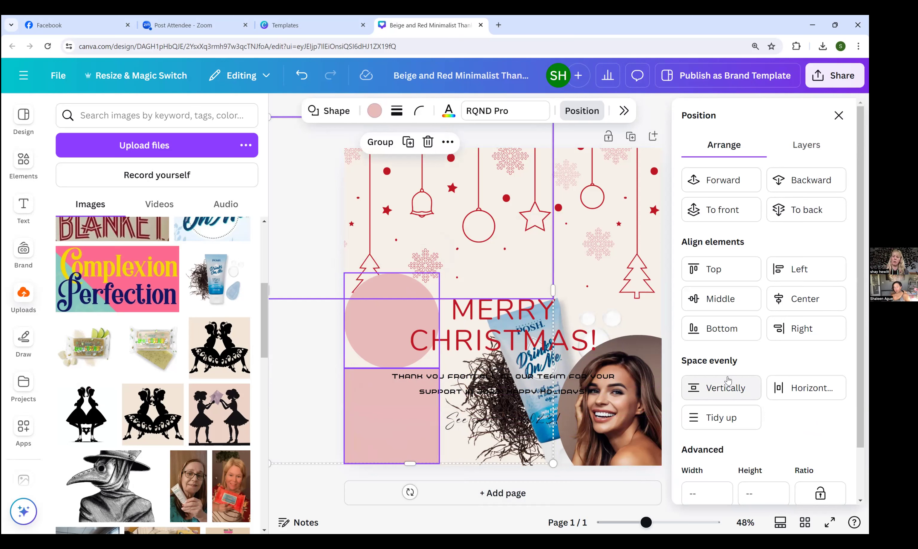
{"action": "left_click", "coordinate": [728, 379]}
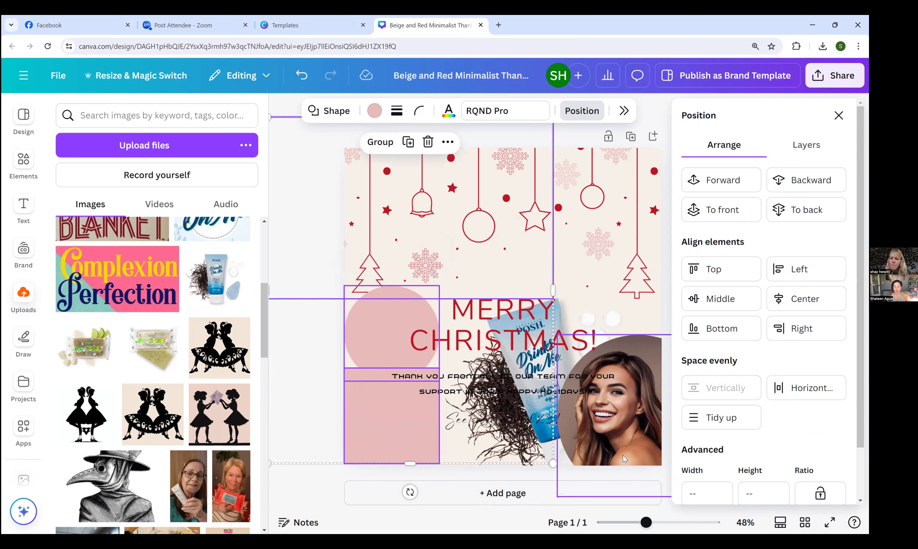
{"action": "left_click", "coordinate": [319, 476]}
{"action": "left_click", "coordinate": [302, 370]}
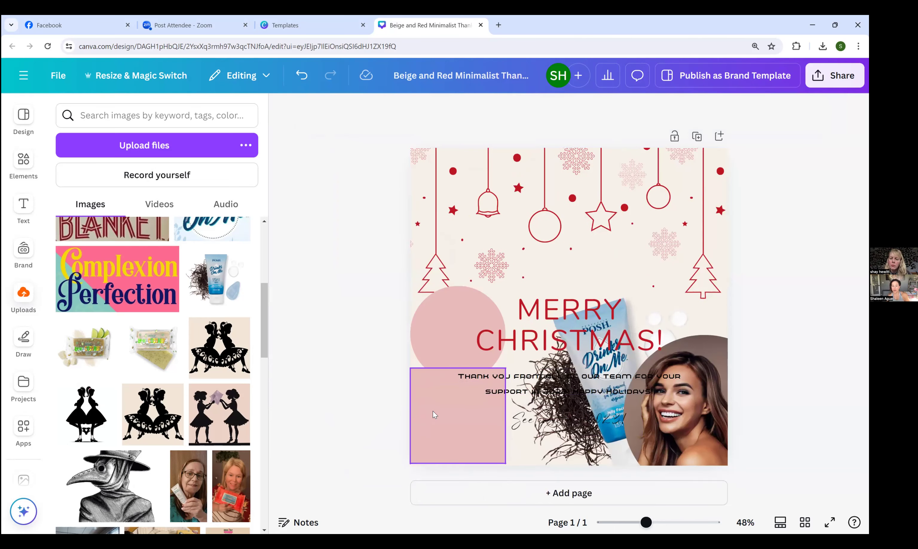
Step: Shrink the square into a smaller rectangle and reduce the circle to about half its width
{"action": "left_click", "coordinate": [432, 410]}
{"action": "left_click_drag", "start_coordinate": [410, 370], "coordinate": [441, 421]}
{"action": "left_click", "coordinate": [439, 357]}
{"action": "left_click_drag", "start_coordinate": [506, 288], "coordinate": [456, 335]}
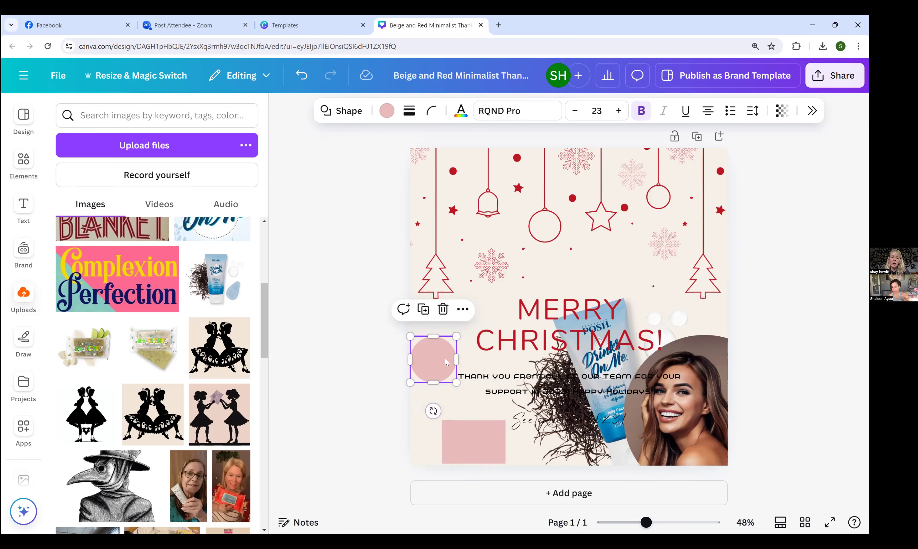
Step: Move the rectangle directly below the circle and practice multi-selecting the two shapes, with and without the MERRY CHRISTMAS! heading
{"action": "left_click", "coordinate": [472, 431], "text": "shift"}
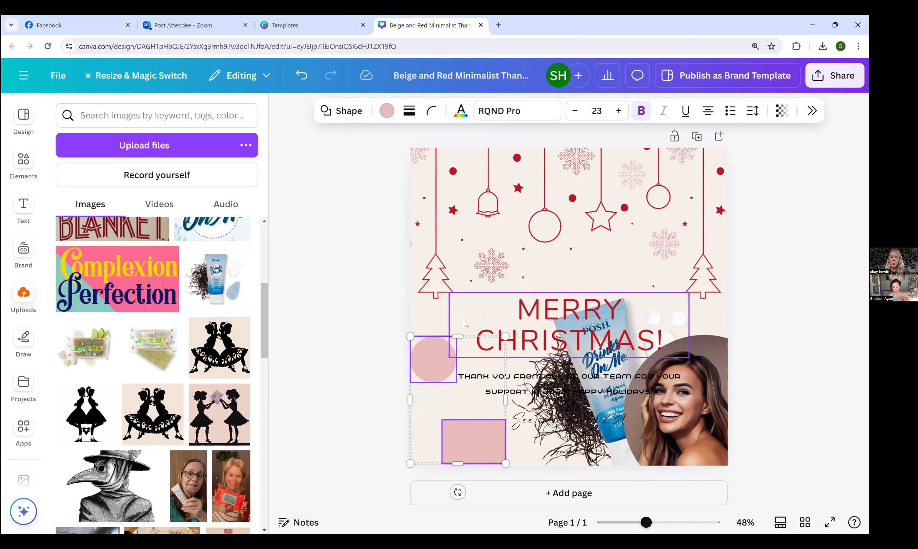
{"action": "left_click", "coordinate": [364, 334]}
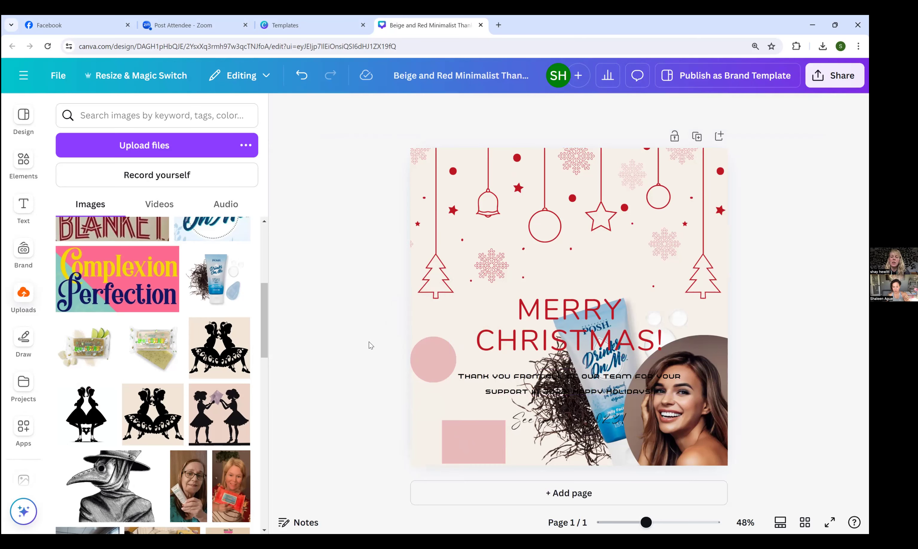
{"action": "left_click_drag", "start_coordinate": [453, 436], "coordinate": [423, 398]}
{"action": "left_click_drag", "start_coordinate": [361, 343], "coordinate": [439, 417]}
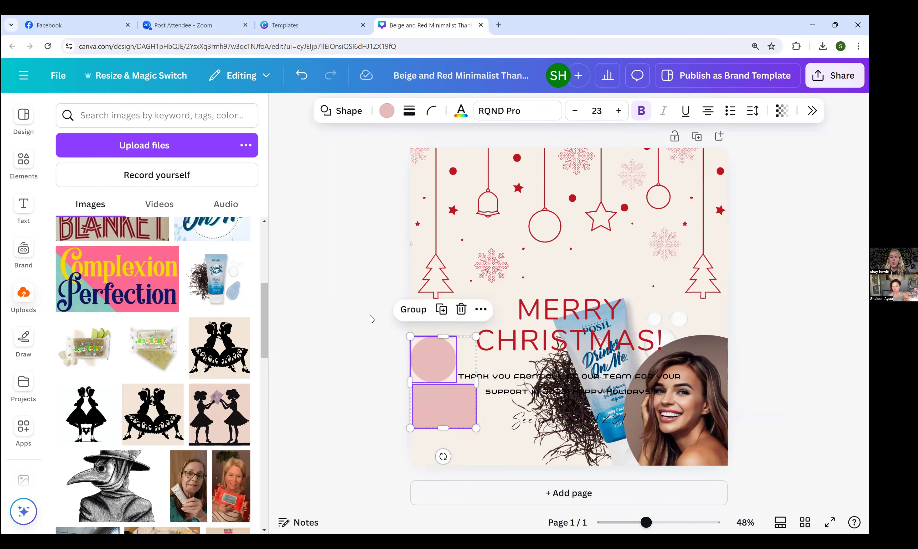
{"action": "left_click", "coordinate": [463, 336], "text": "shift"}
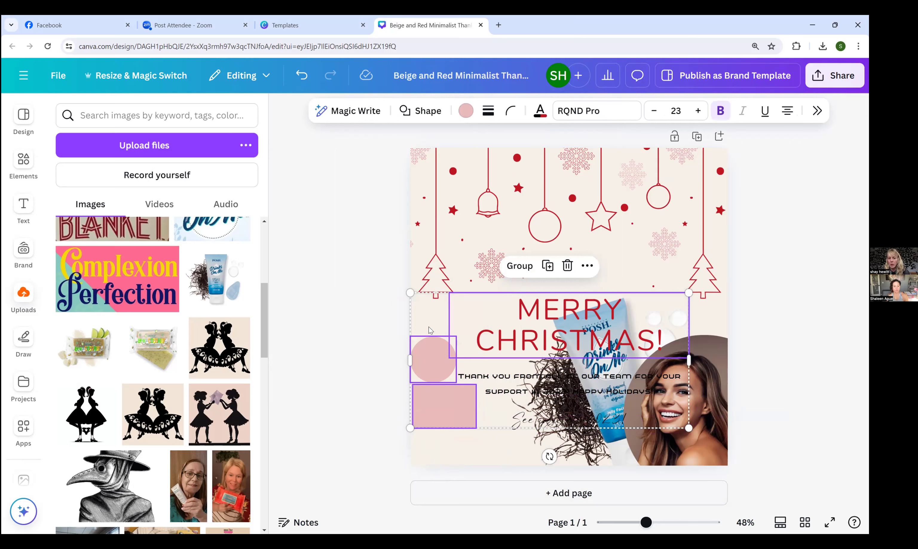
{"action": "left_click_drag", "start_coordinate": [366, 350], "coordinate": [423, 412]}
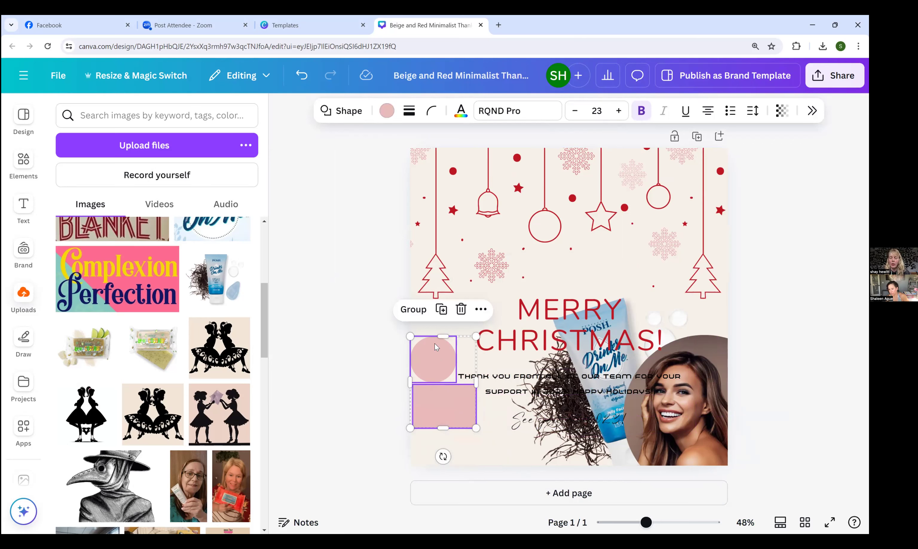
{"action": "left_click", "coordinate": [364, 341]}
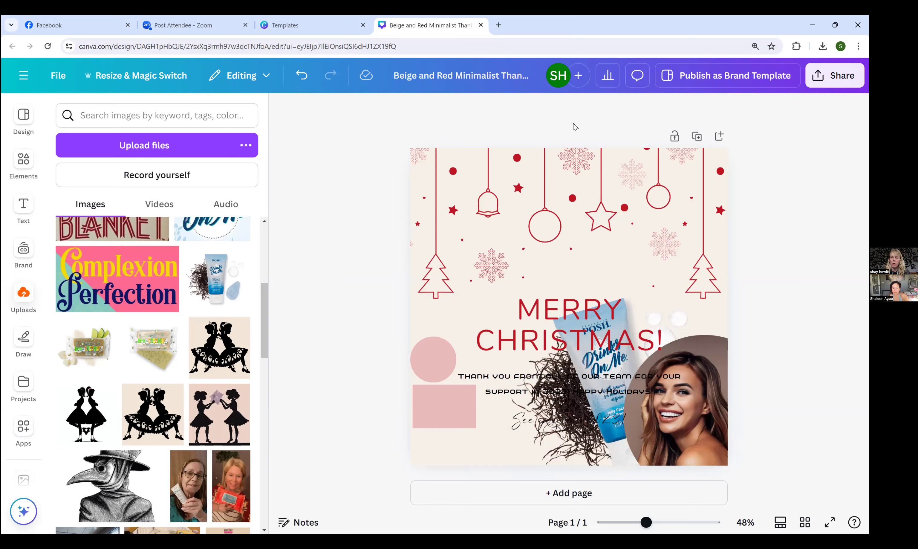
Step: Add the uploaded Complexion Perfection image, remove its background and place it along the page's left edge over the circle
{"action": "left_click", "coordinate": [680, 144]}
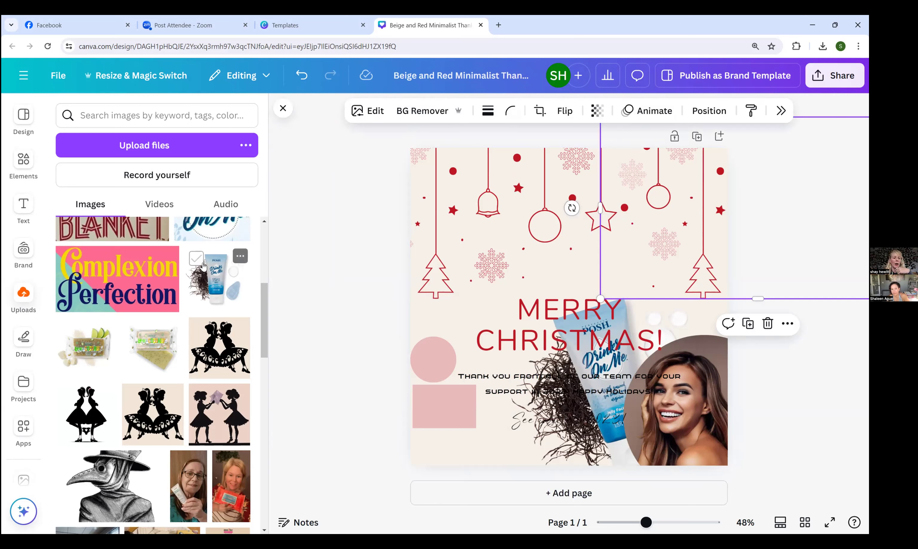
{"action": "left_click", "coordinate": [130, 289]}
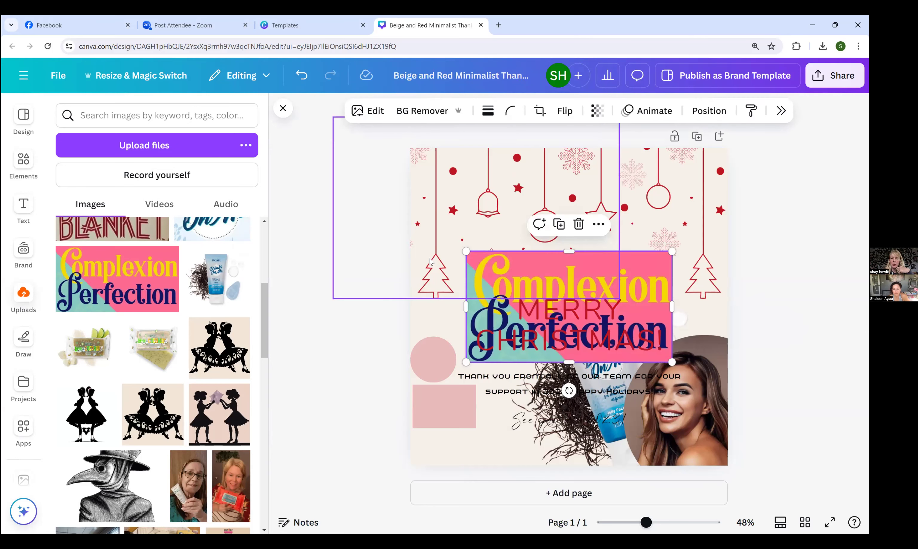
{"action": "left_click_drag", "start_coordinate": [503, 270], "coordinate": [447, 376]}
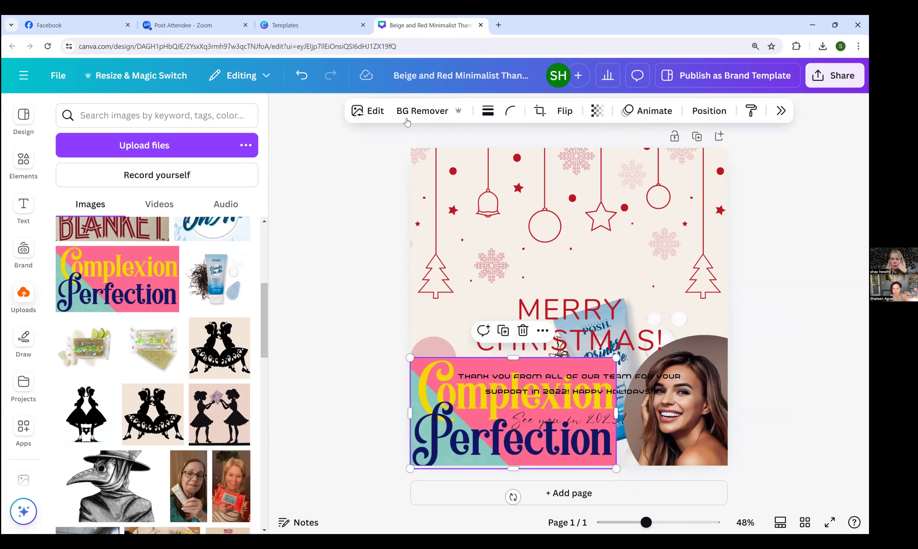
{"action": "left_click", "coordinate": [414, 112]}
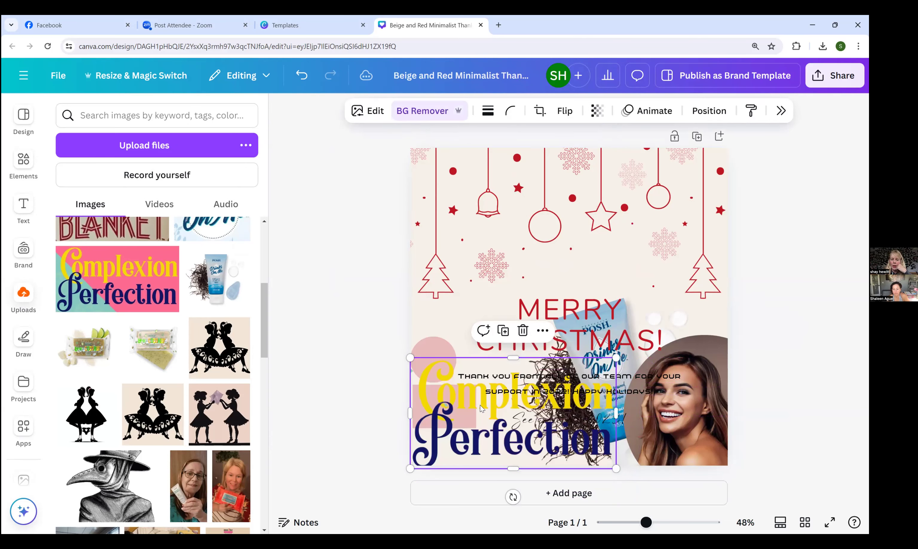
{"action": "left_click_drag", "start_coordinate": [465, 409], "coordinate": [458, 325]}
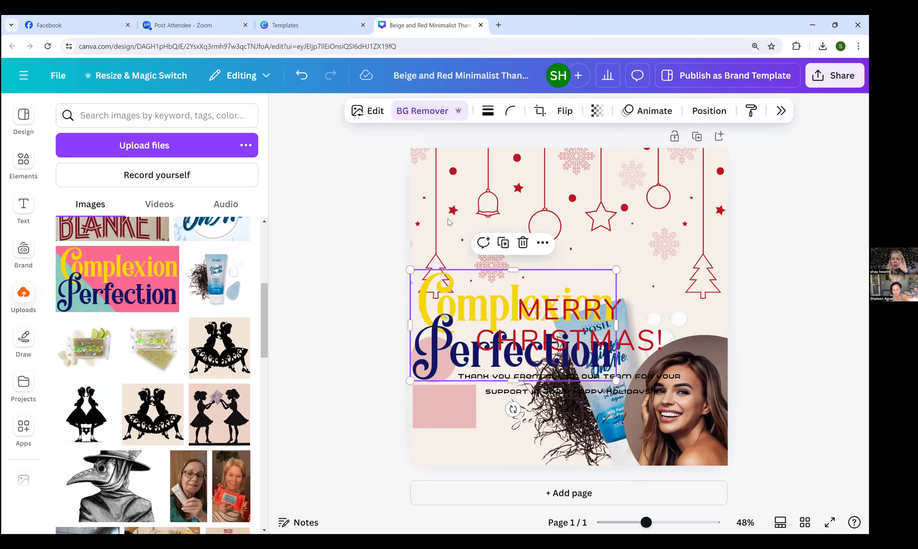
Step: Open the Background Remover brush settings for the Complexion Perfection image and preview the original image on and off
{"action": "double_click", "coordinate": [443, 318]}
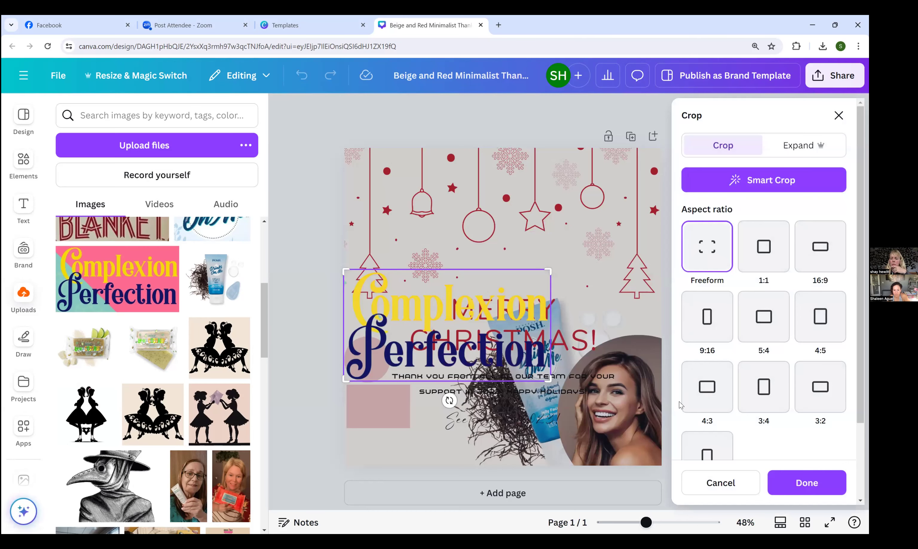
{"action": "left_click", "coordinate": [720, 483]}
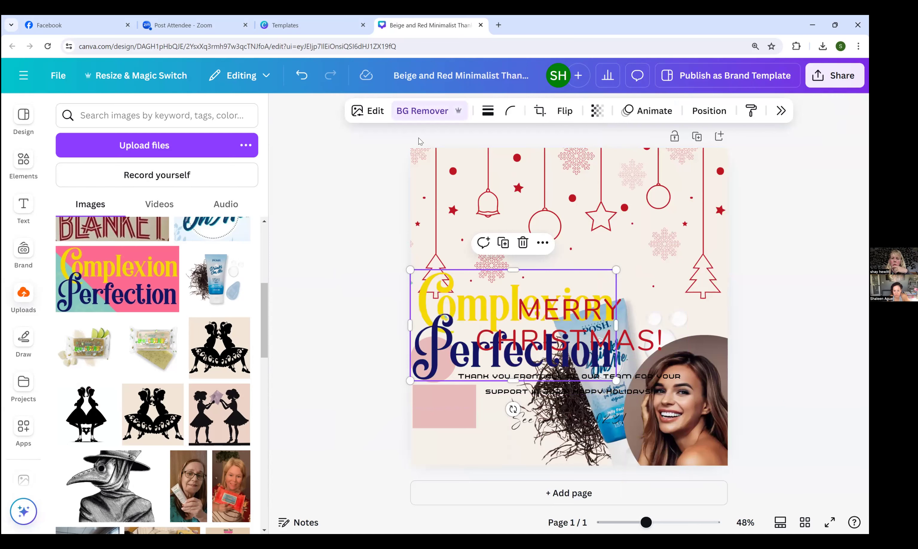
{"action": "left_click", "coordinate": [437, 111]}
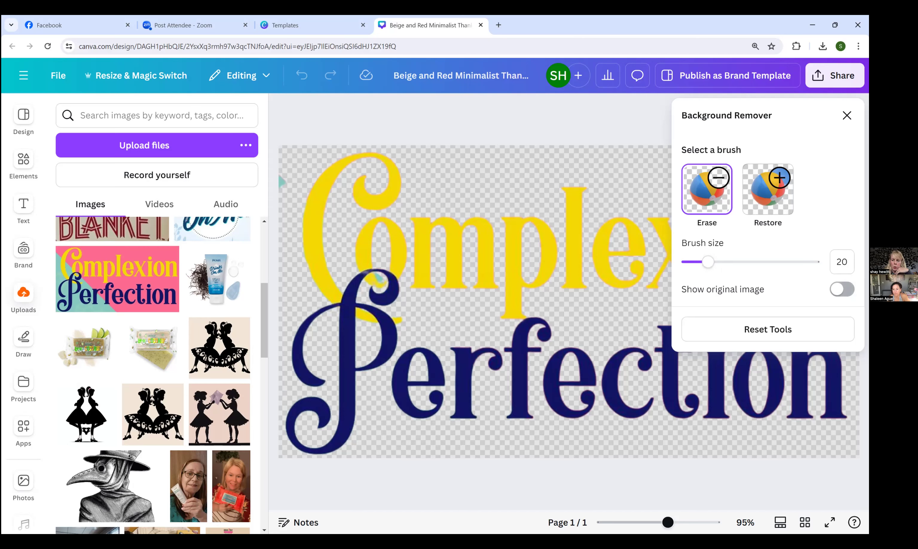
{"action": "left_click", "coordinate": [841, 289]}
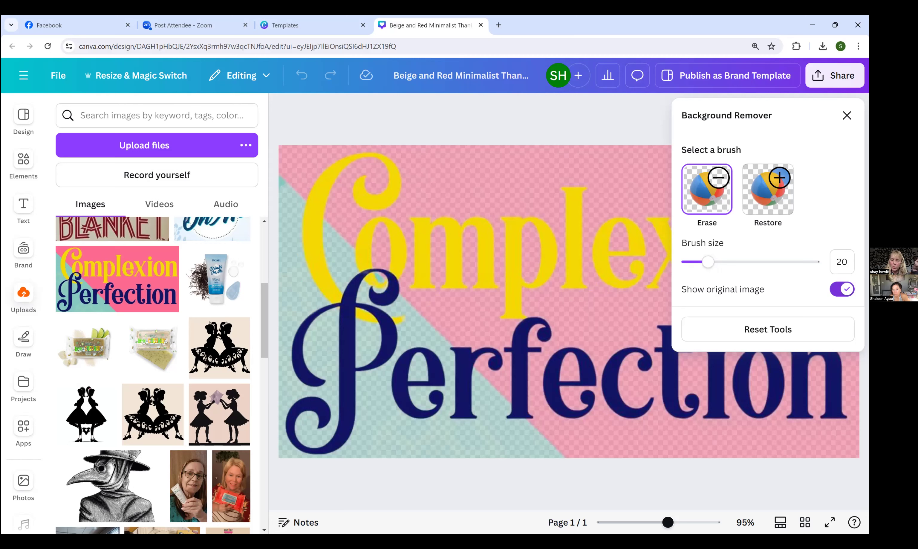
{"action": "left_click", "coordinate": [841, 289]}
Step: Try the Erase brush at sizes 55, 21 and 8
{"action": "left_click_drag", "start_coordinate": [708, 262], "coordinate": [757, 261]}
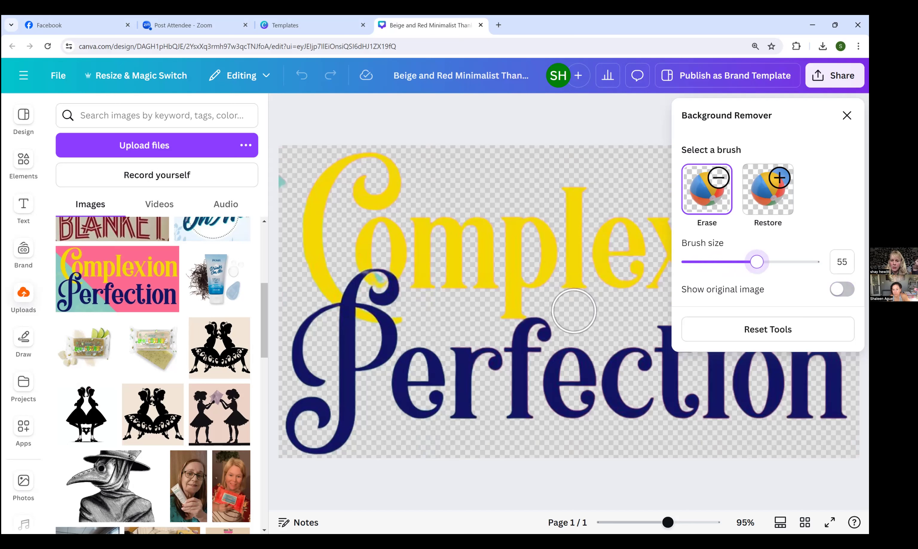
{"action": "mouse_move", "coordinate": [750, 262]}
{"action": "left_mouse_down"}
{"action": "mouse_move", "coordinate": [701, 265]}
{"action": "mouse_move", "coordinate": [710, 263]}
{"action": "left_mouse_up"}
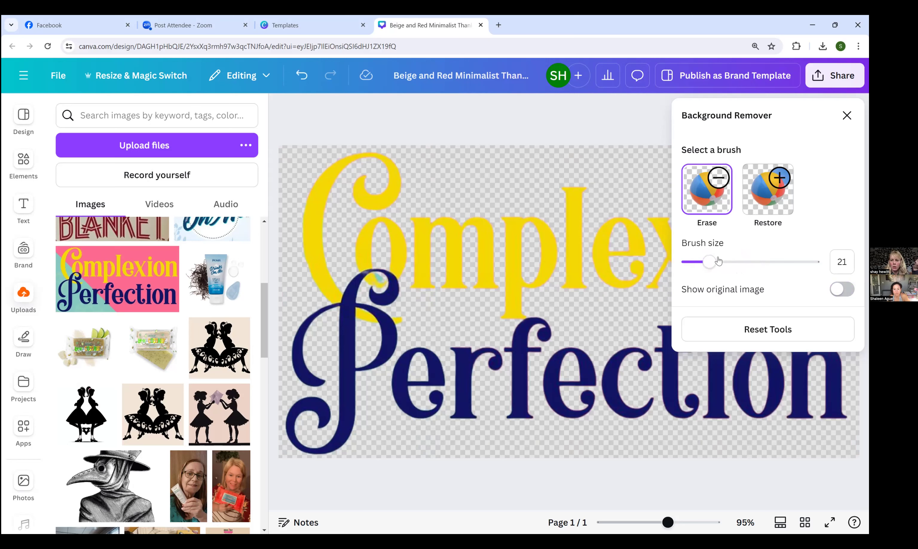
{"action": "left_click_drag", "start_coordinate": [710, 261], "coordinate": [692, 262]}
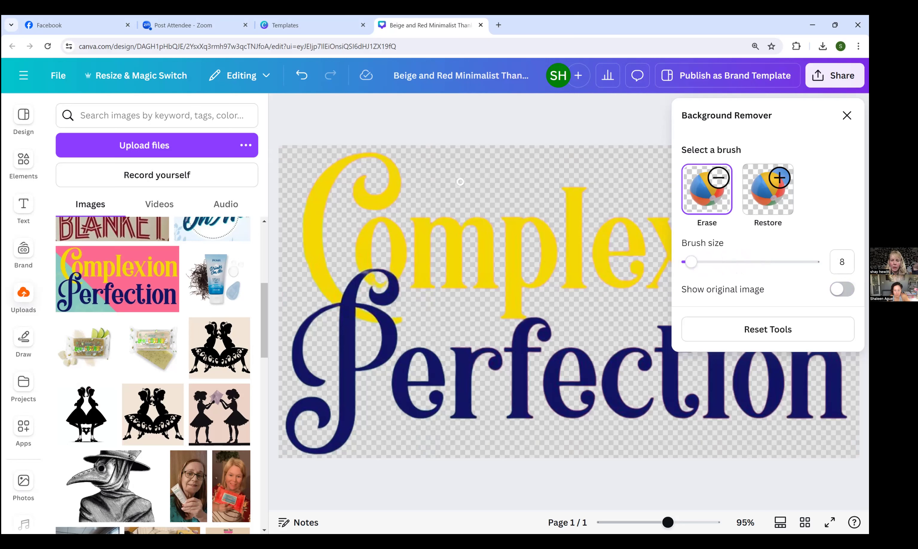
Step: Restore the background inside the "o" of Perfection using the Restore brush at size 55, and leave the Background Remover
{"action": "left_click", "coordinate": [772, 196]}
{"action": "left_click_drag", "start_coordinate": [747, 262], "coordinate": [756, 262]}
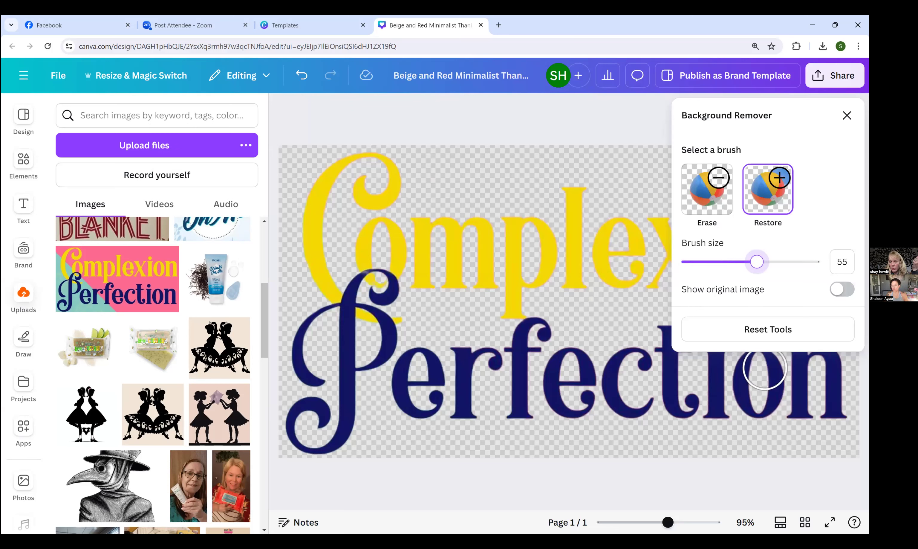
{"action": "mouse_move", "coordinate": [756, 371]}
{"action": "left_mouse_down"}
{"action": "mouse_move", "coordinate": [760, 393]}
{"action": "mouse_move", "coordinate": [757, 371]}
{"action": "left_mouse_up"}
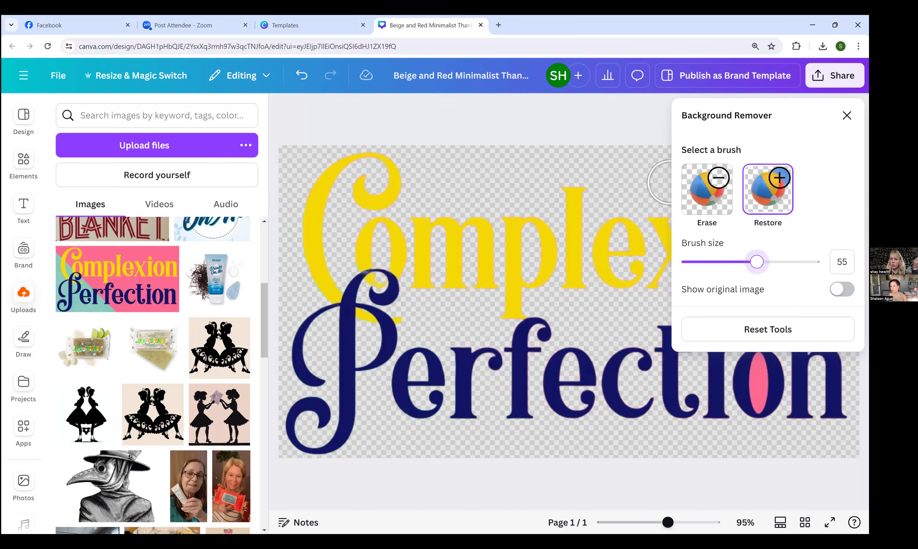
{"action": "key", "text": "Escape"}
{"action": "left_click", "coordinate": [781, 335]}
Step: Shrink the Complexion Perfection image to about half its width and place it at the page's left edge above the circle
{"action": "left_click", "coordinate": [492, 304]}
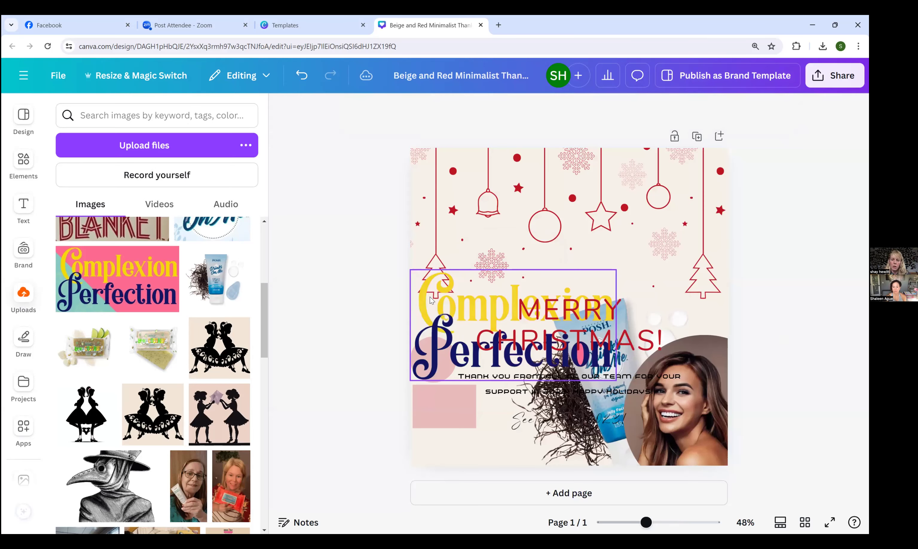
{"action": "left_click_drag", "start_coordinate": [411, 268], "coordinate": [440, 289]}
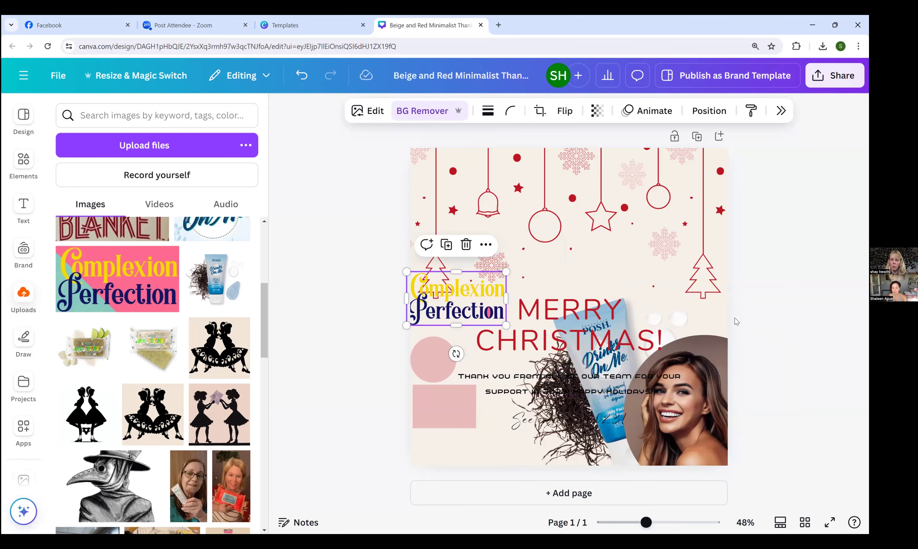
{"action": "left_click", "coordinate": [762, 289]}
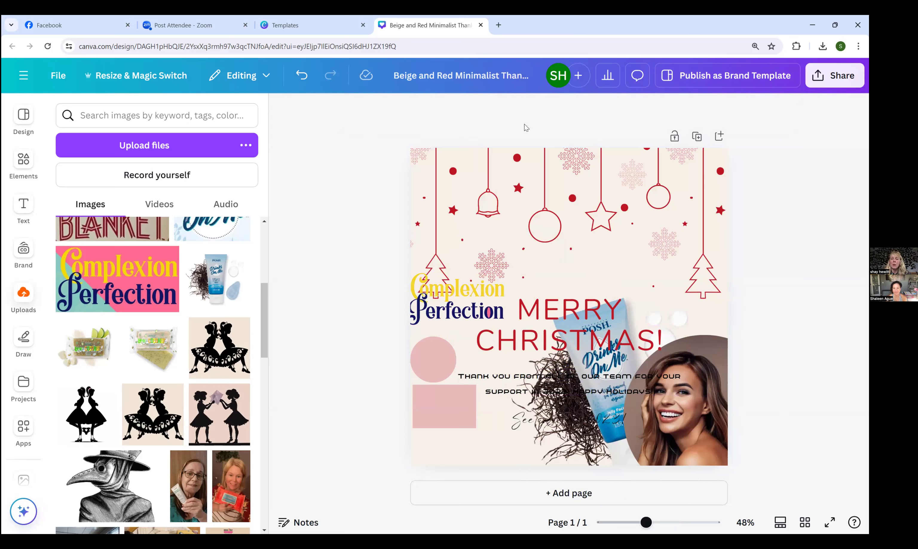
Step: Nudge the upper-right ornament graphic slightly left and give it a long-dashed border with a weight of 10
{"action": "left_click_drag", "start_coordinate": [658, 184], "coordinate": [644, 185]}
{"action": "left_click", "coordinate": [487, 112]}
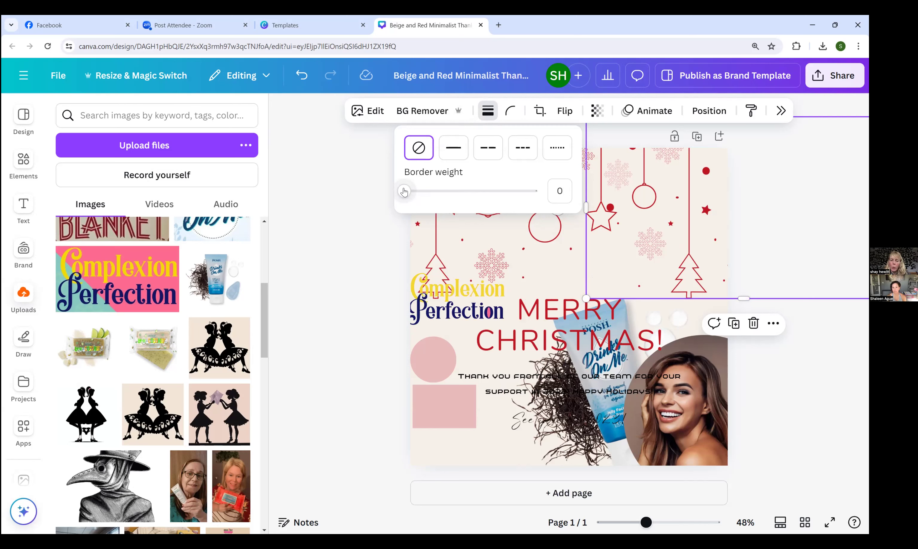
{"action": "mouse_move", "coordinate": [405, 192]}
{"action": "left_mouse_down"}
{"action": "mouse_move", "coordinate": [492, 205]}
{"action": "mouse_move", "coordinate": [418, 191]}
{"action": "left_mouse_up"}
{"action": "left_click", "coordinate": [481, 148]}
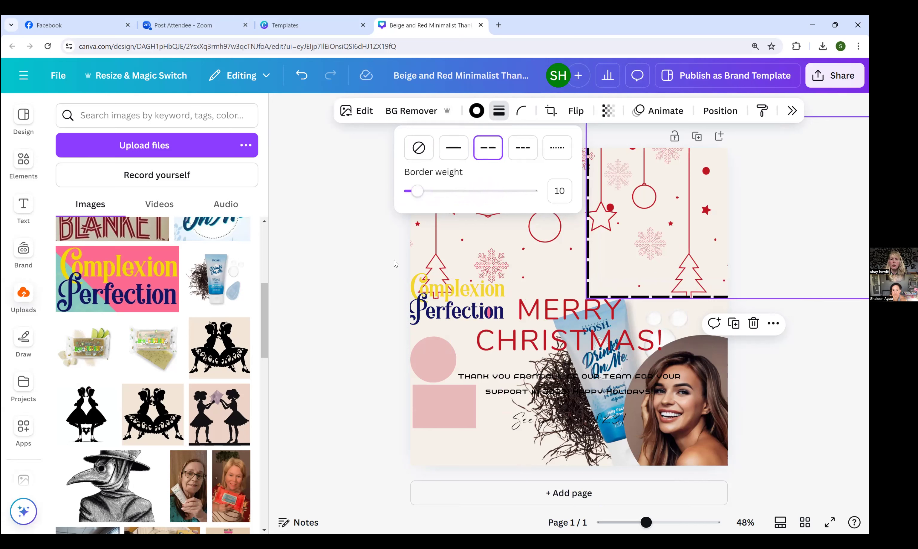
Step: Change the ornament graphic's border to dotted with a weight of 3 and color it pink
{"action": "left_click", "coordinate": [557, 147]}
{"action": "mouse_move", "coordinate": [418, 191]}
{"action": "left_mouse_down"}
{"action": "mouse_move", "coordinate": [466, 190]}
{"action": "mouse_move", "coordinate": [408, 191]}
{"action": "left_mouse_up"}
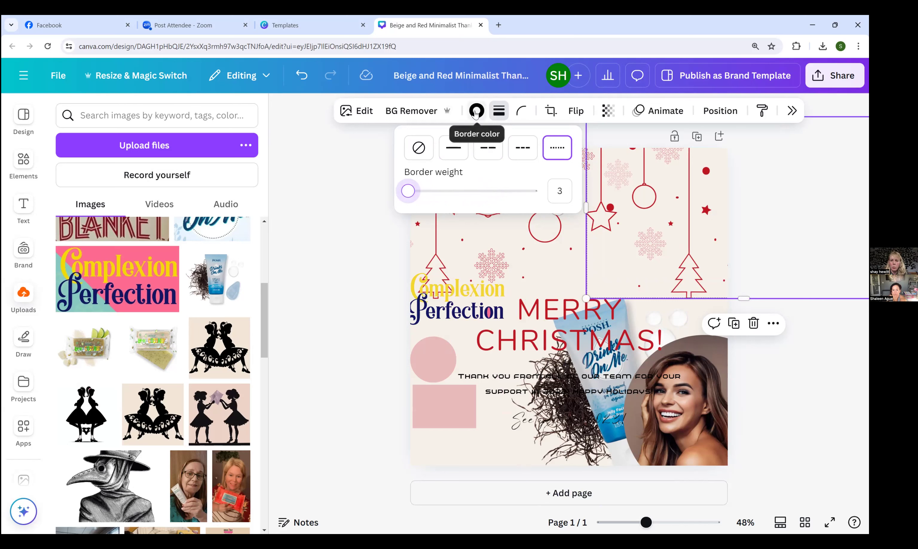
{"action": "left_click", "coordinate": [476, 111]}
{"action": "left_click", "coordinate": [510, 265]}
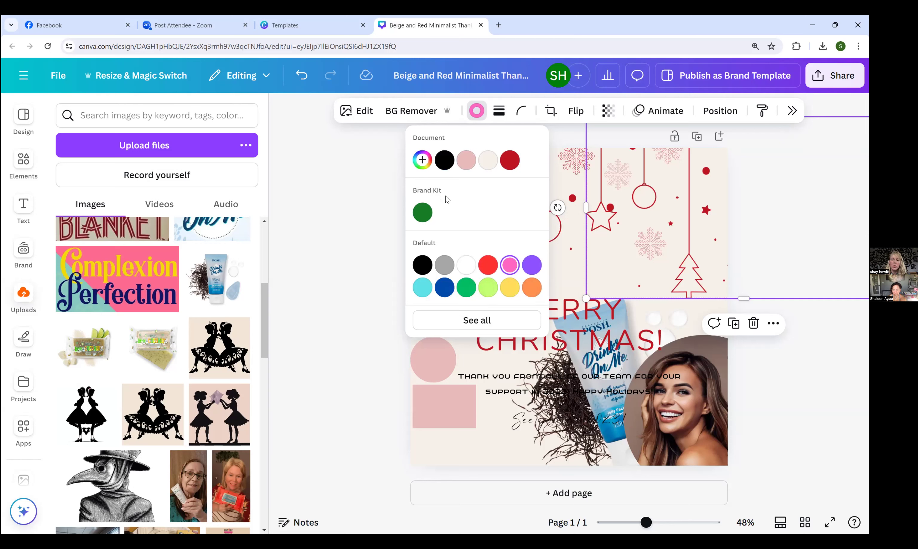
Step: Set the ornament graphic's dotted border weight to 38 and its corner rounding to 100
{"action": "left_click", "coordinate": [513, 111]}
{"action": "left_click", "coordinate": [498, 120]}
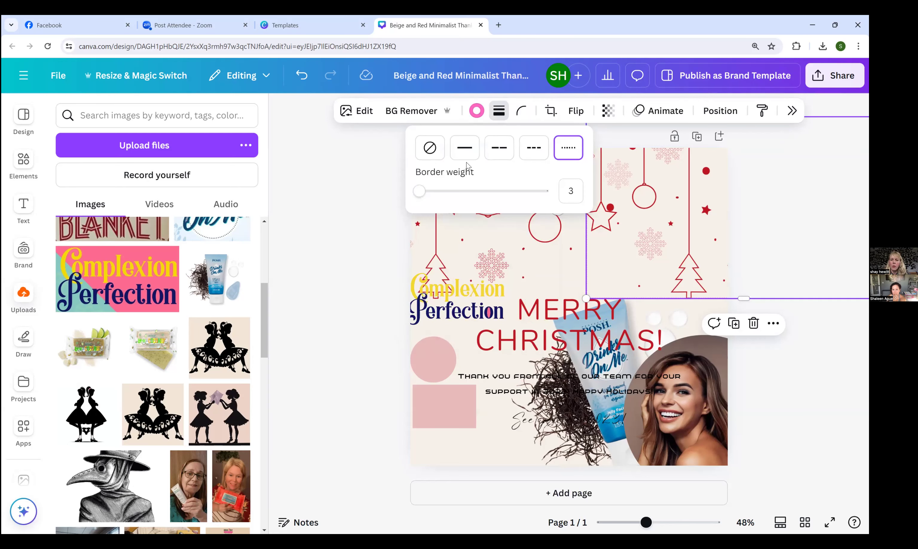
{"action": "left_click_drag", "start_coordinate": [418, 191], "coordinate": [466, 191]}
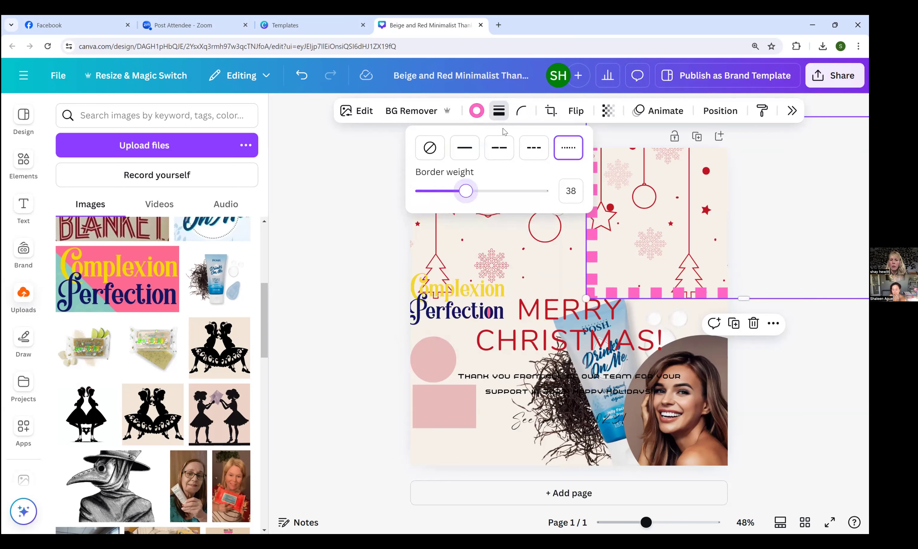
{"action": "left_click", "coordinate": [524, 112]}
{"action": "left_click_drag", "start_coordinate": [455, 161], "coordinate": [591, 173]}
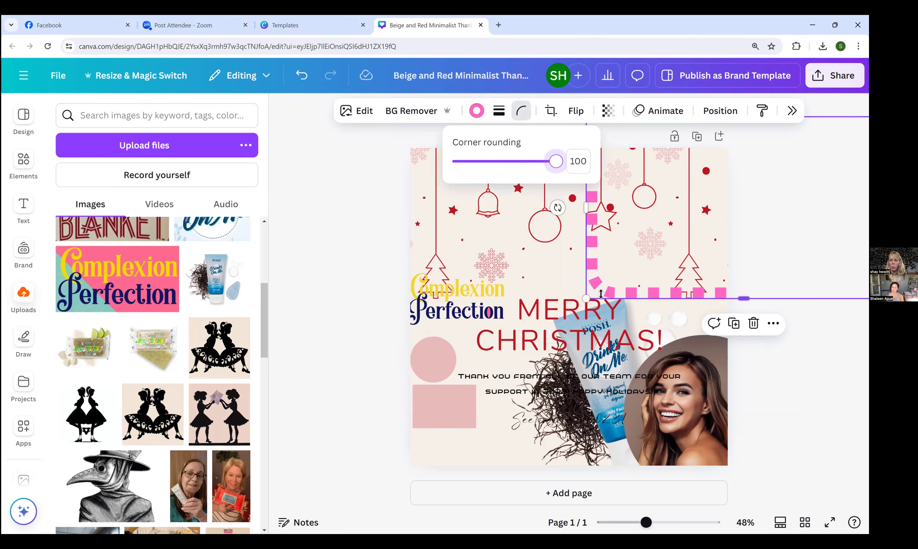
{"action": "left_click", "coordinate": [550, 113]}
{"action": "left_click", "coordinate": [550, 112]}
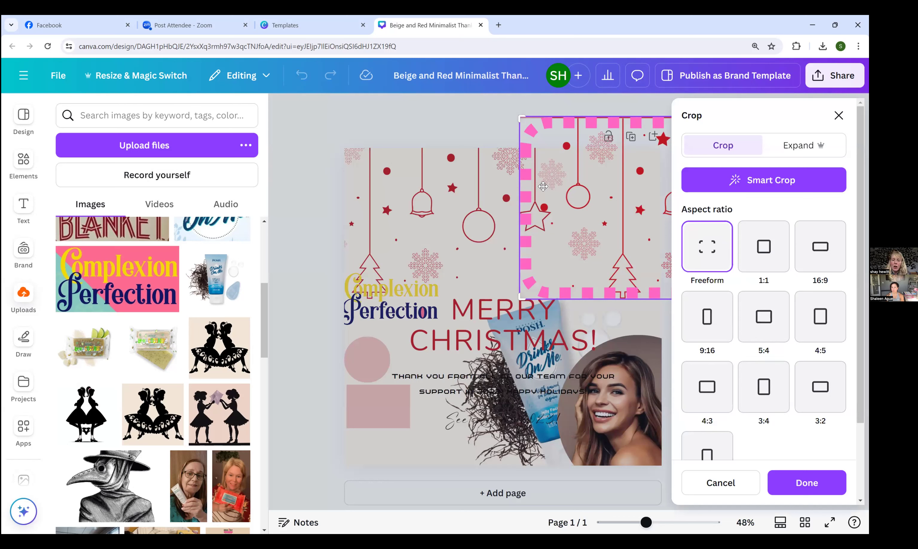
{"action": "left_click_drag", "start_coordinate": [521, 118], "coordinate": [568, 222]}
{"action": "left_click_drag", "start_coordinate": [526, 171], "coordinate": [494, 119]}
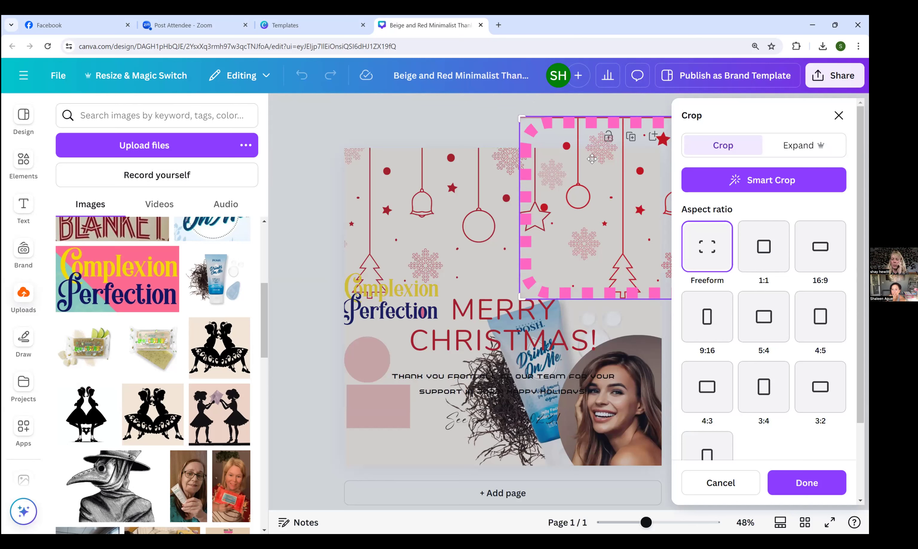
{"action": "left_click", "coordinate": [716, 494]}
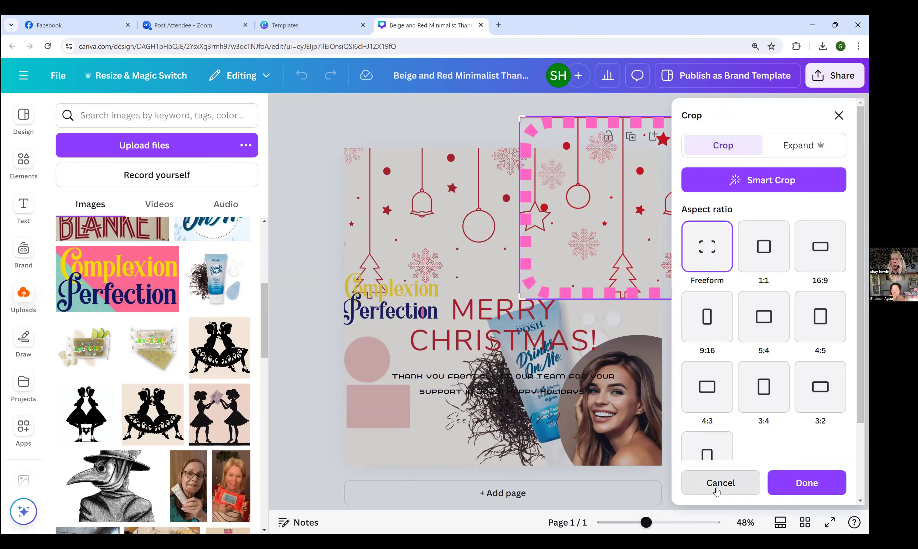
Step: Add a blank second page and move the Drinks On Me product image from page 1 onto it
{"action": "left_click", "coordinate": [535, 423]}
{"action": "left_click", "coordinate": [573, 451]}
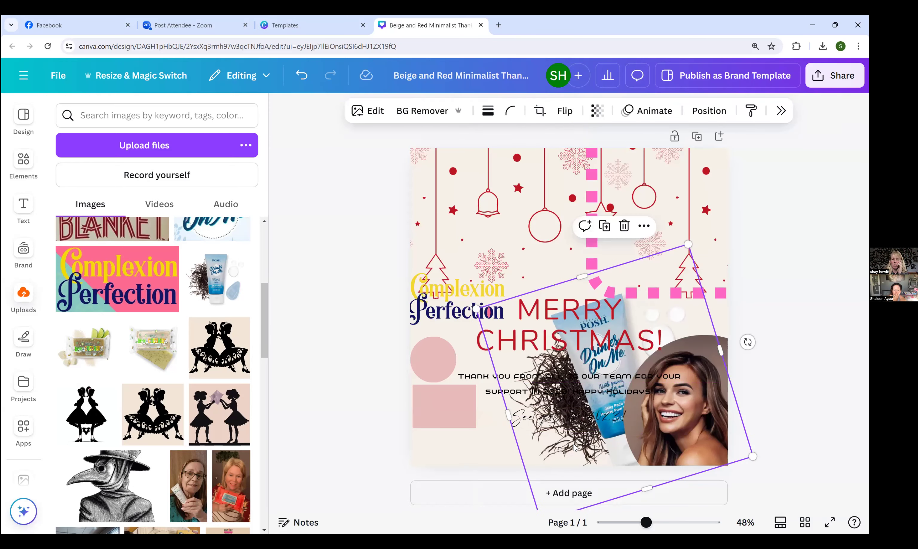
{"action": "left_click", "coordinate": [524, 494]}
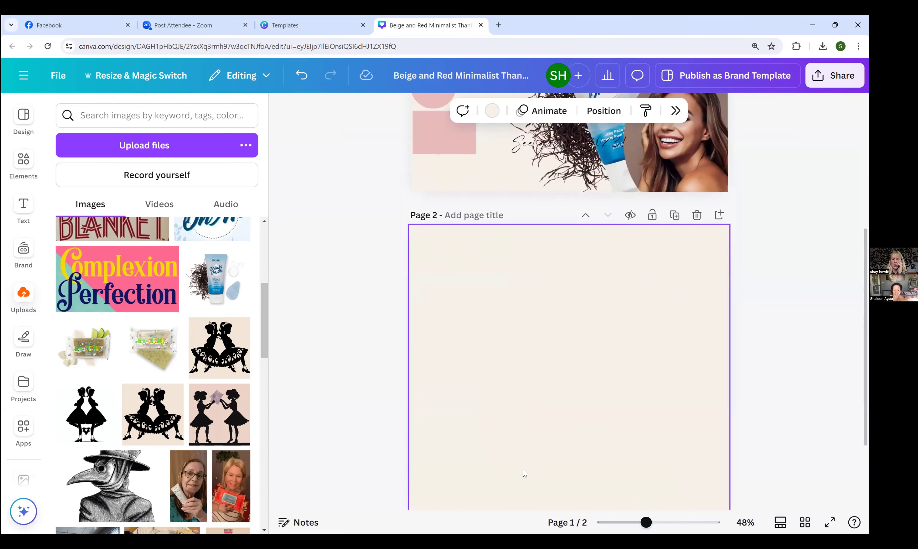
{"action": "scroll", "coordinate": [582, 352], "scroll_direction": "up", "scroll_amount": 5}
{"action": "left_click", "coordinate": [575, 359]}
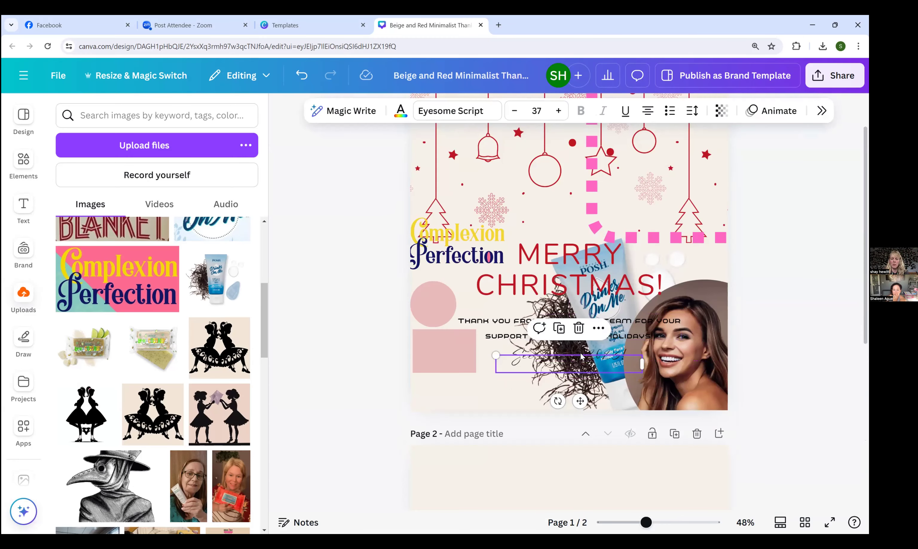
{"action": "left_click", "coordinate": [576, 384]}
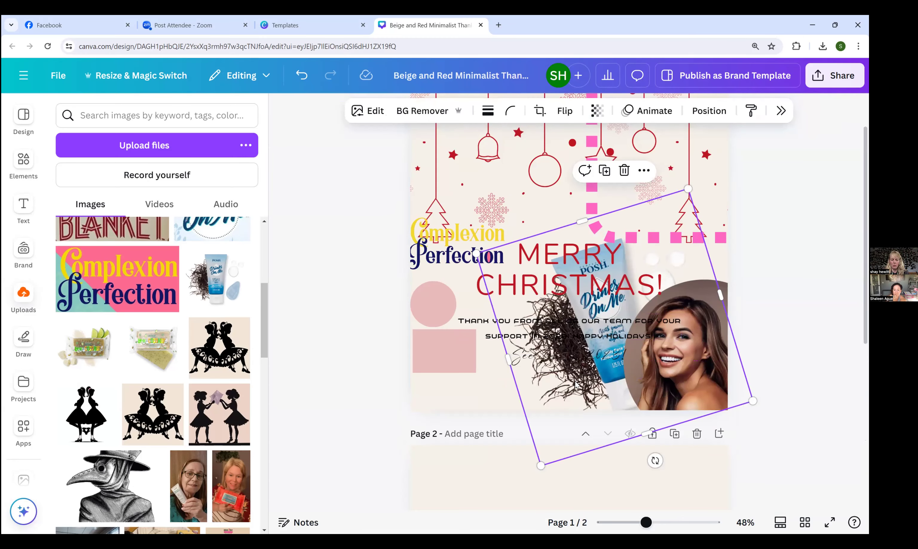
{"action": "key", "text": "Delete"}
{"action": "scroll", "coordinate": [573, 377], "scroll_direction": "down", "scroll_amount": 5}
{"action": "left_click", "coordinate": [574, 379]}
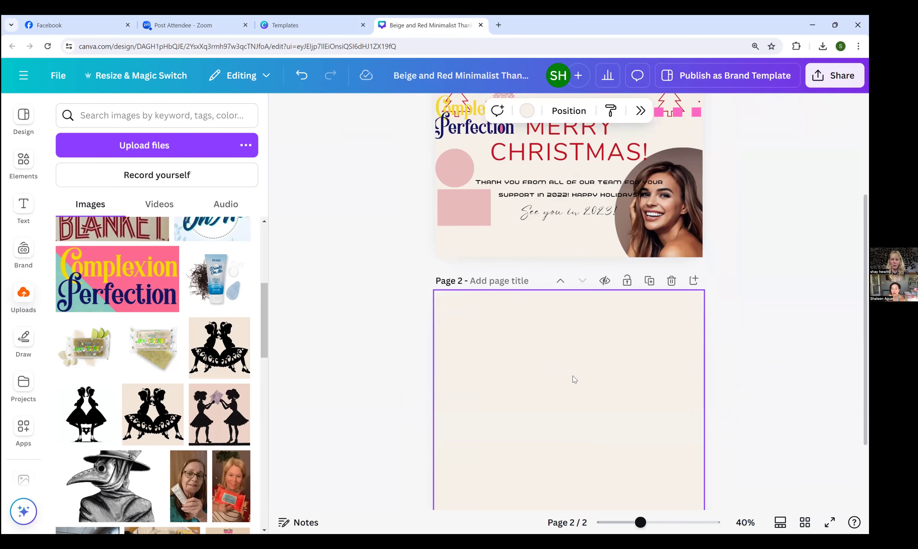
{"action": "key", "text": "ctrl+v"}
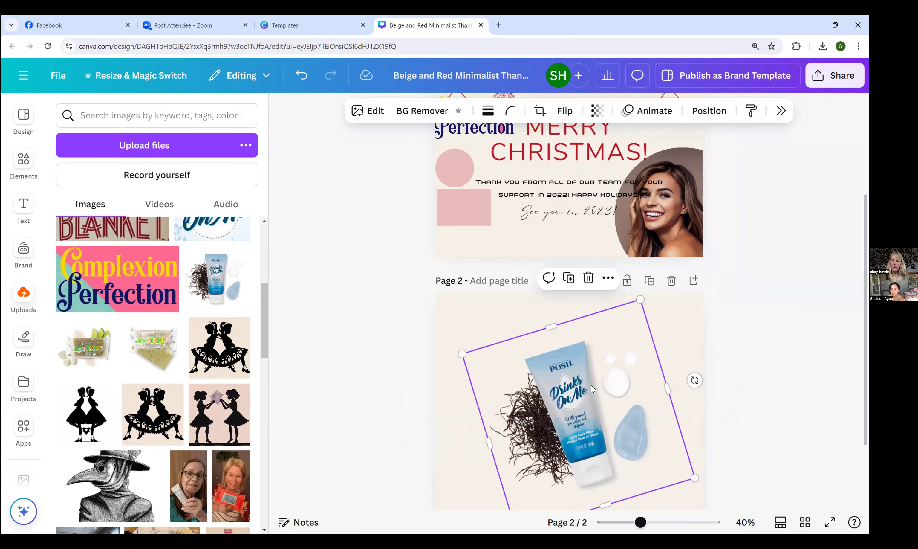
Step: Crop the product image on page 2 along its right side and top, cutting into the tube's upper end
{"action": "left_click_drag", "start_coordinate": [667, 389], "coordinate": [614, 398]}
{"action": "left_click_drag", "start_coordinate": [463, 353], "coordinate": [476, 362]}
{"action": "left_click_drag", "start_coordinate": [531, 345], "coordinate": [541, 381]}
{"action": "left_click", "coordinate": [667, 340]}
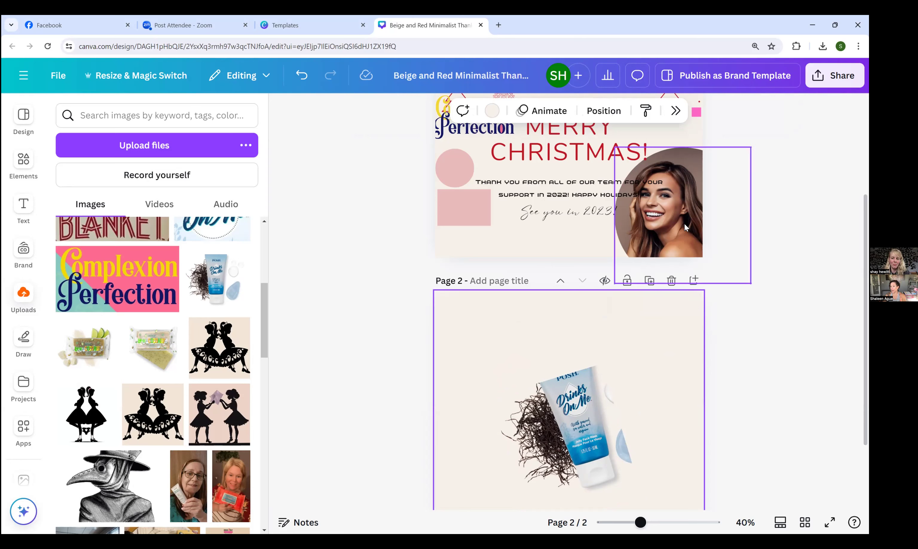
Step: Duplicate page 1 of the Christmas design
{"action": "scroll", "coordinate": [689, 221], "scroll_direction": "up", "scroll_amount": 2}
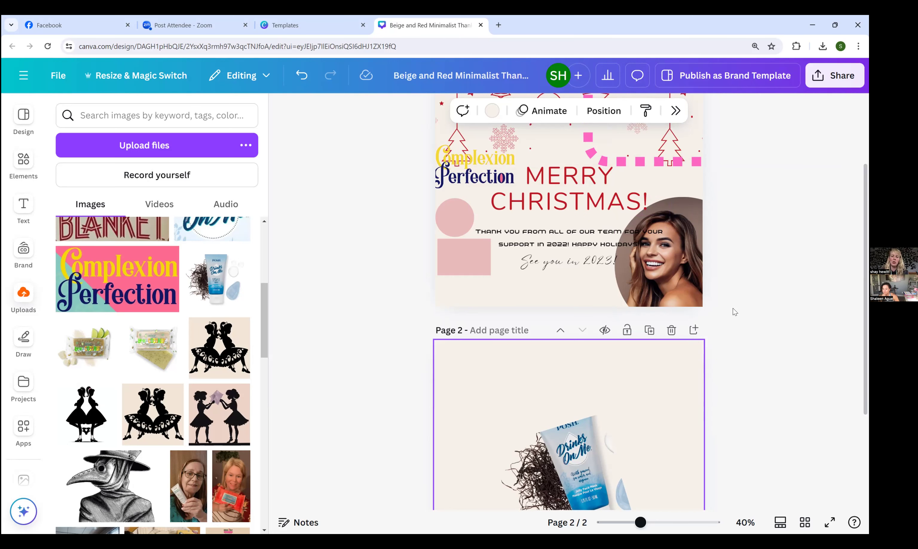
{"action": "scroll", "coordinate": [680, 282], "scroll_direction": "up", "scroll_amount": 3}
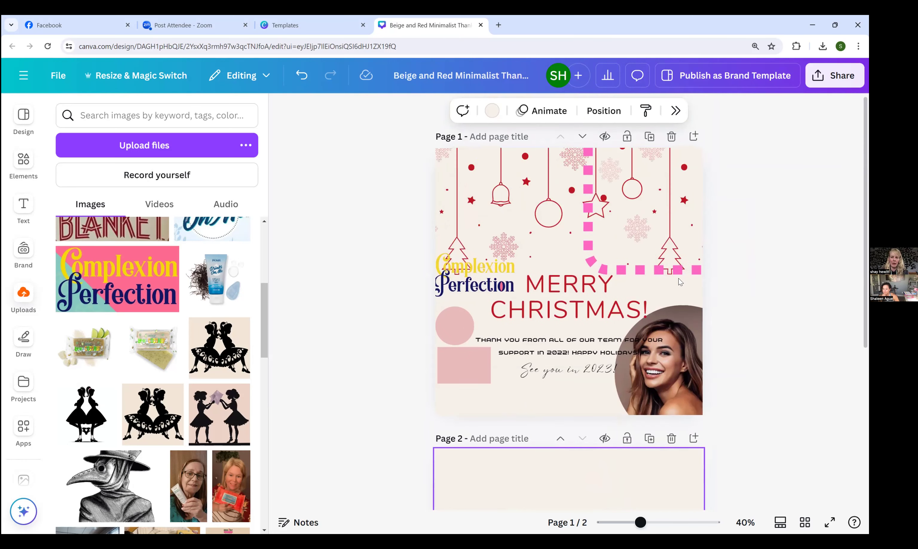
{"action": "left_click", "coordinate": [650, 139]}
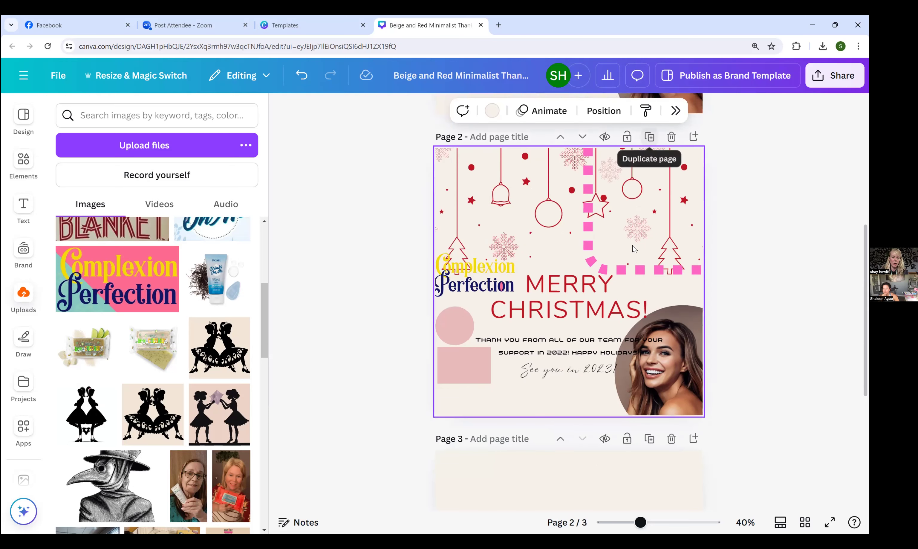
Step: Delete both ornament graphics and the Merry Christmas heading from the duplicated page
{"action": "left_click", "coordinate": [589, 256]}
{"action": "key", "text": "Delete"}
{"action": "left_click", "coordinate": [588, 256]}
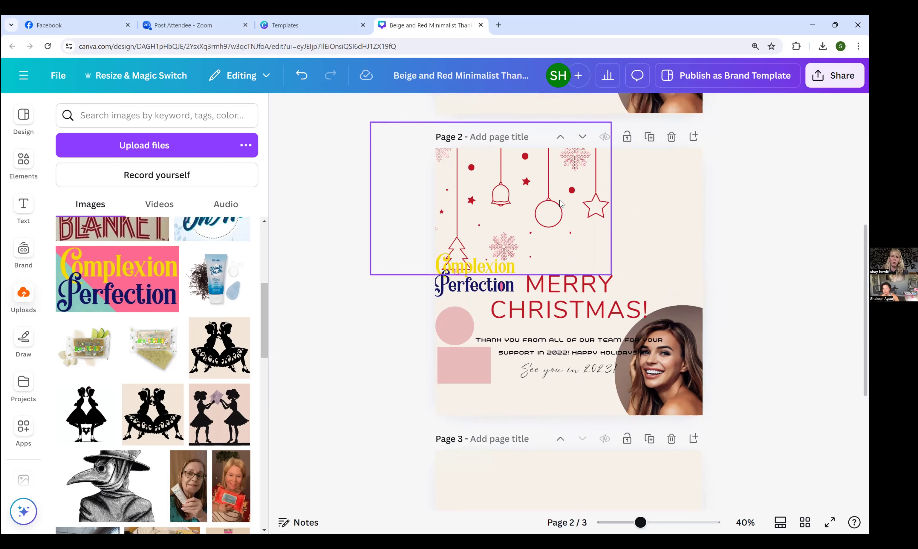
{"action": "key", "text": "Delete"}
{"action": "left_click", "coordinate": [501, 274]}
{"action": "key", "text": "Delete"}
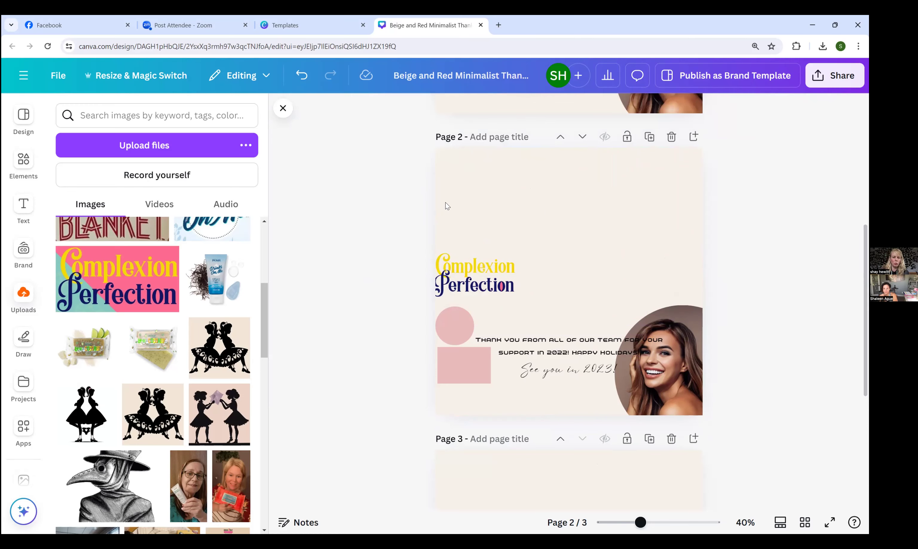
Step: Add the uploaded teal camping landscape with hikers to page 2 and make it the page background
{"action": "scroll", "coordinate": [210, 426], "scroll_direction": "down", "scroll_amount": 10}
{"action": "left_click", "coordinate": [207, 295]}
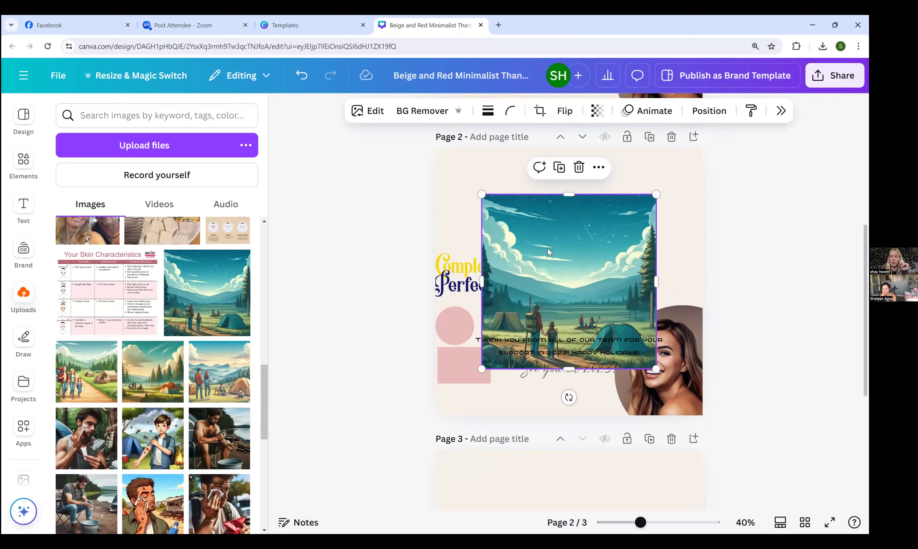
{"action": "right_click", "coordinate": [547, 250]}
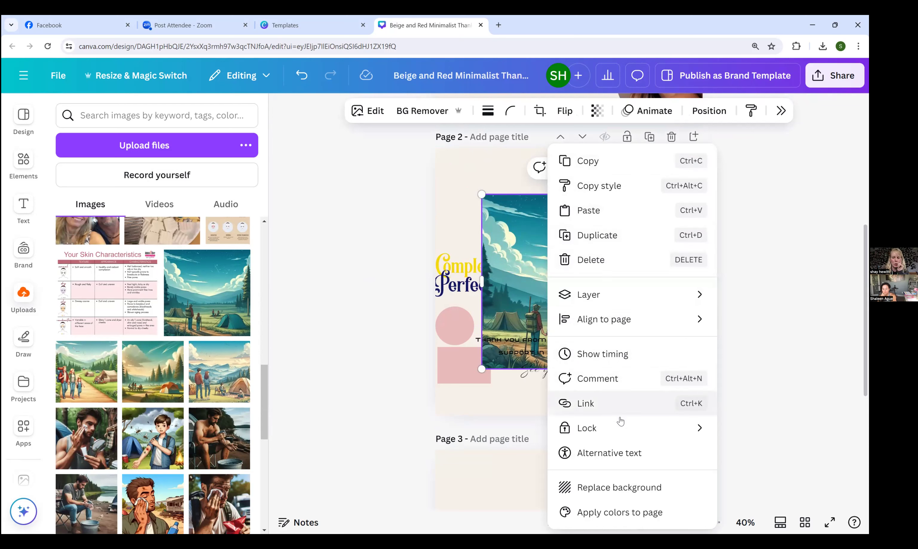
{"action": "mouse_move", "coordinate": [615, 428]}
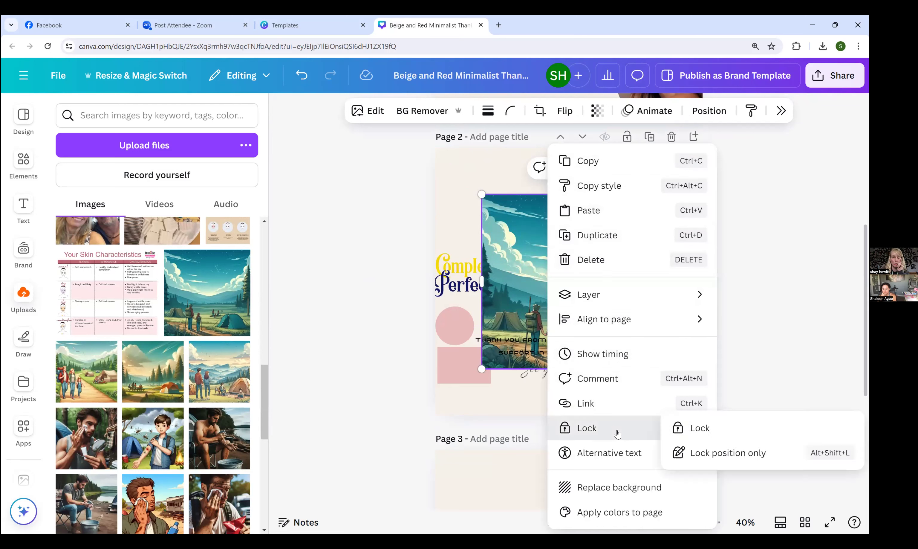
{"action": "left_click", "coordinate": [627, 494]}
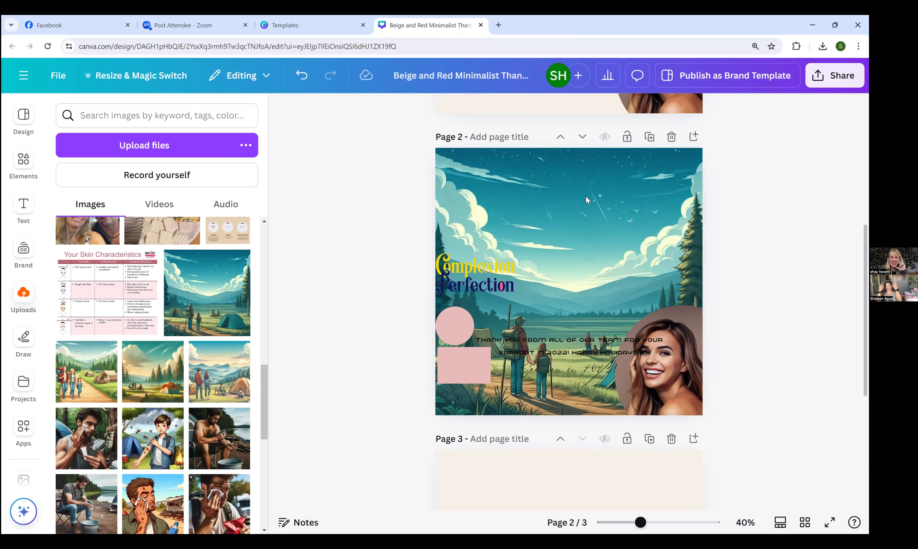
{"action": "left_click_drag", "start_coordinate": [753, 338], "coordinate": [523, 215]}
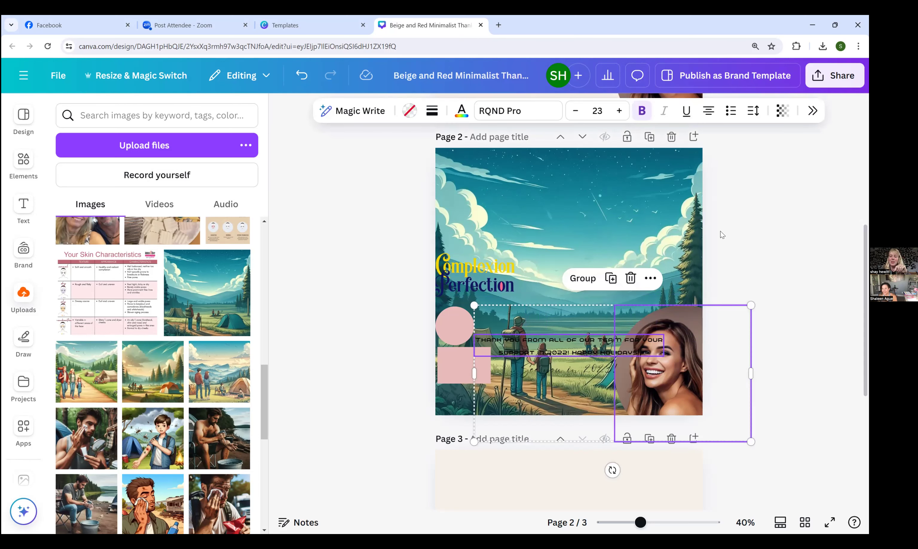
{"action": "key", "text": "Escape"}
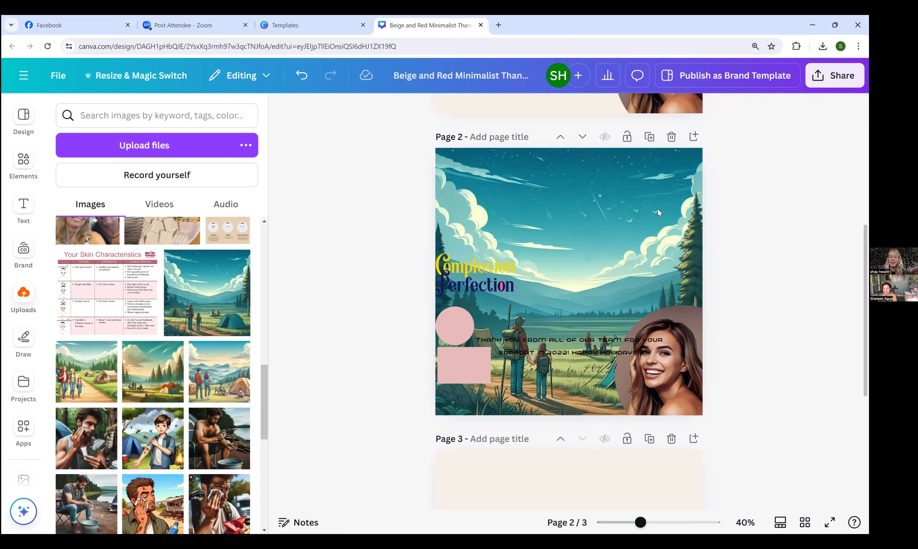
{"action": "right_click", "coordinate": [625, 207]}
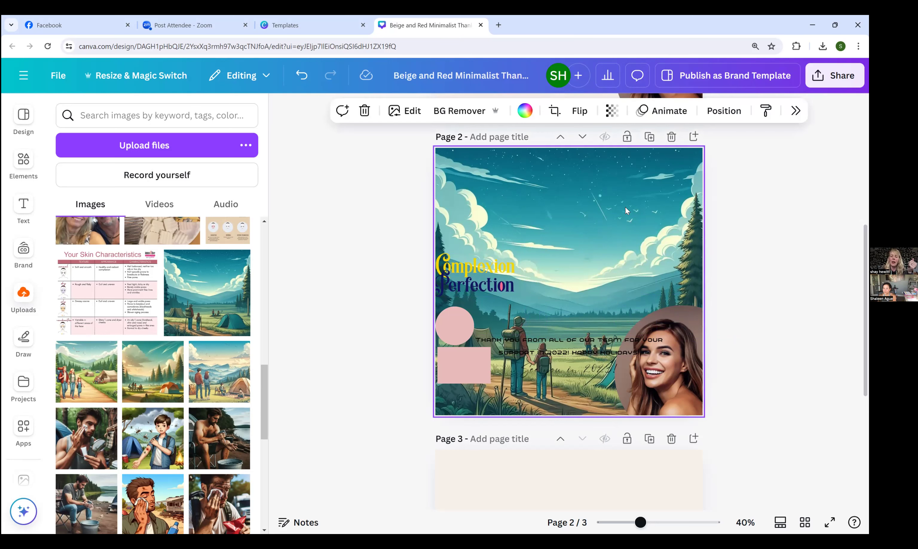
Step: Enlarge the camping background within its crop and reposition it so the two hikers stand large near the page's center
{"action": "left_click", "coordinate": [607, 207]}
{"action": "double_click", "coordinate": [607, 207]}
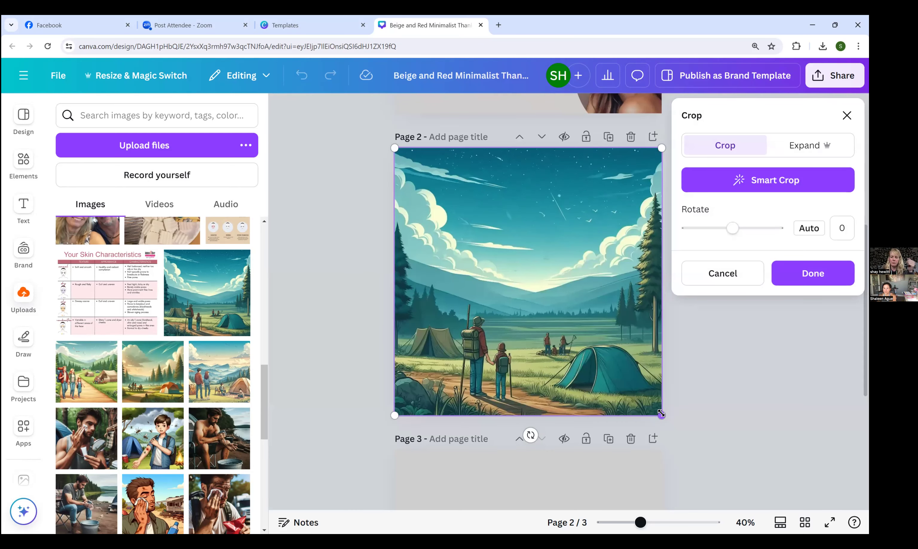
{"action": "left_click_drag", "start_coordinate": [662, 415], "coordinate": [766, 527]}
{"action": "left_click_drag", "start_coordinate": [396, 150], "coordinate": [284, 95]}
{"action": "left_click_drag", "start_coordinate": [409, 224], "coordinate": [434, 155]}
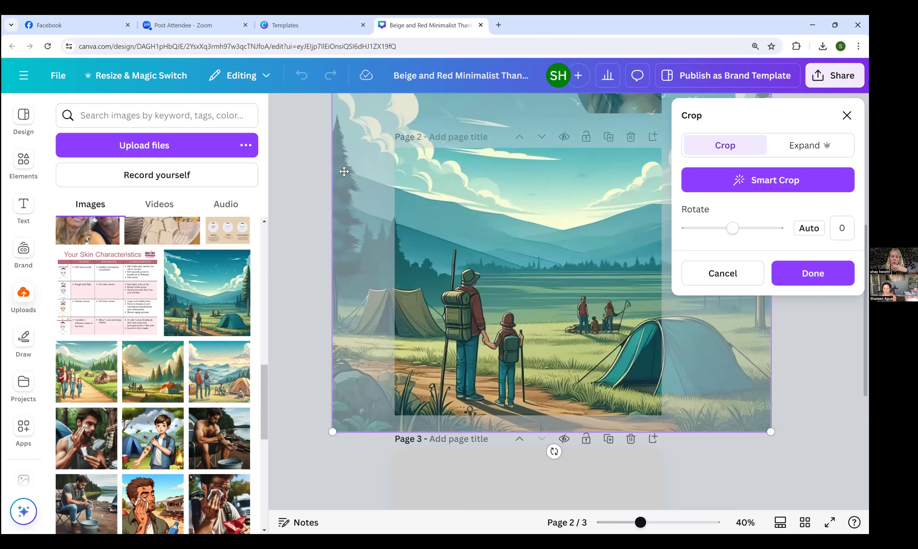
{"action": "left_click_drag", "start_coordinate": [495, 217], "coordinate": [517, 251]}
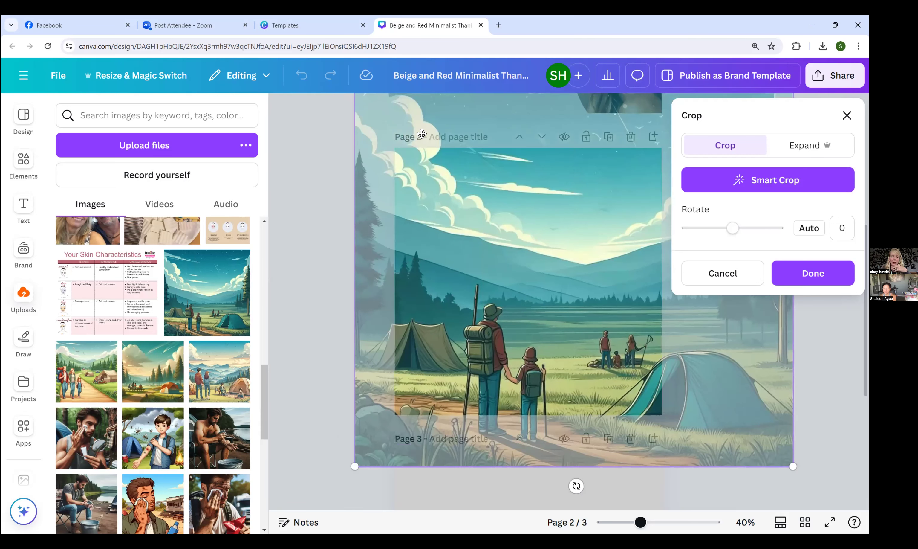
{"action": "left_click_drag", "start_coordinate": [355, 466], "coordinate": [257, 516]}
{"action": "left_click_drag", "start_coordinate": [486, 473], "coordinate": [523, 394]}
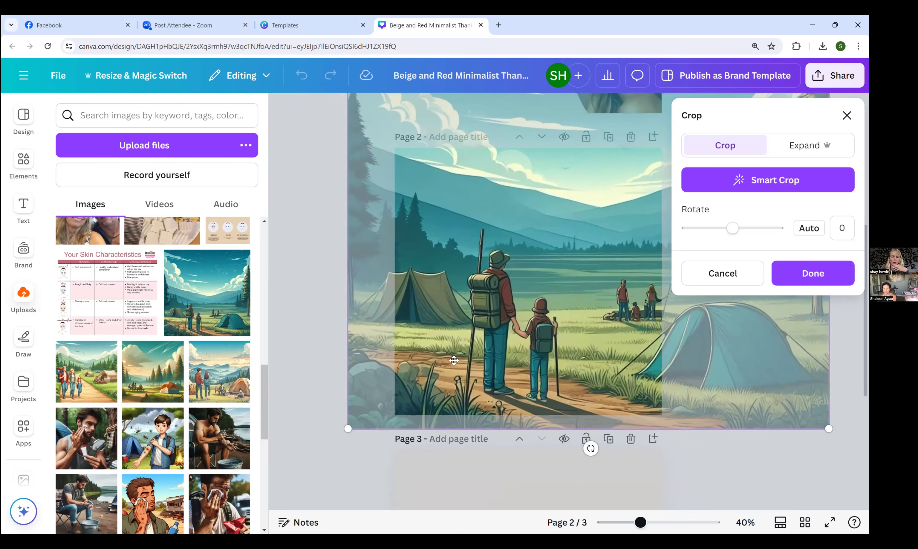
{"action": "left_click", "coordinate": [329, 198]}
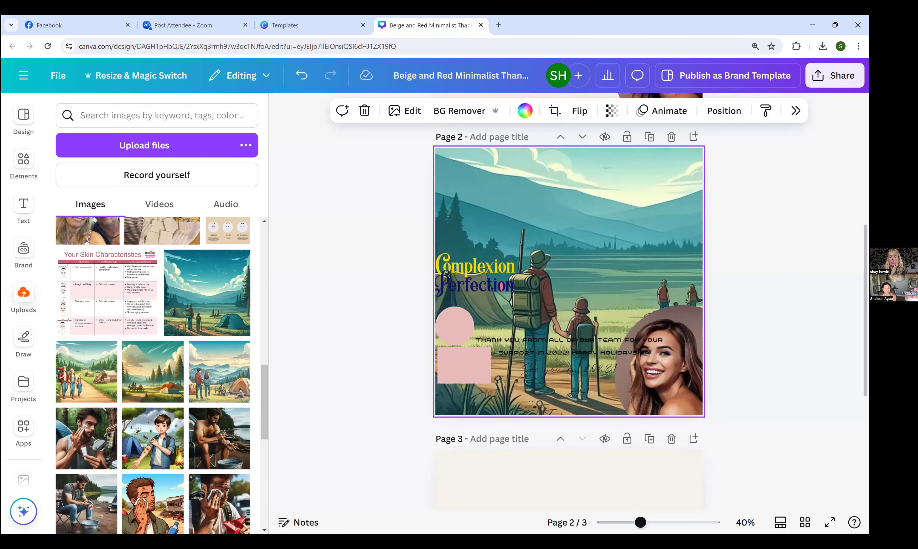
Step: Move the Complexion Perfection image to the upper-right area of page 2, above the hikers
{"action": "left_click_drag", "start_coordinate": [490, 268], "coordinate": [630, 191]}
{"action": "scroll", "coordinate": [683, 203], "scroll_direction": "up", "scroll_amount": 1}
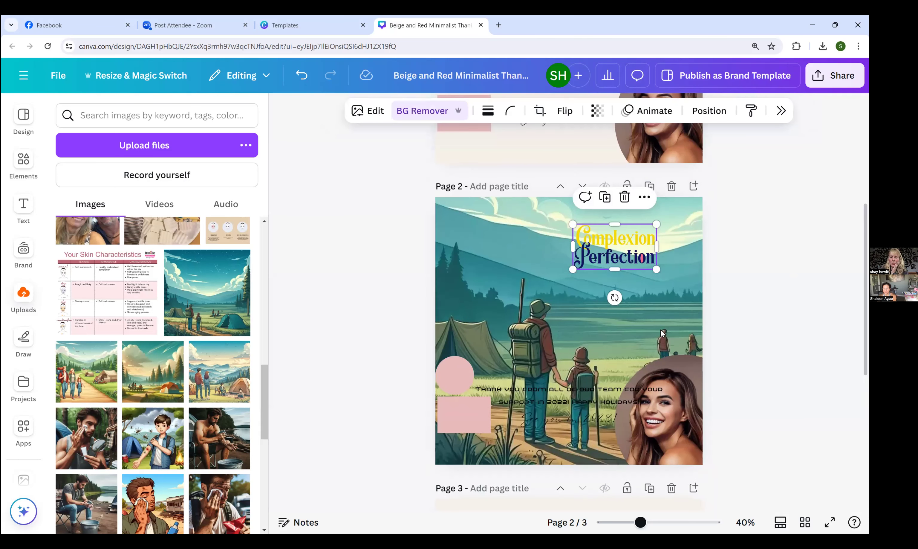
{"action": "right_click", "coordinate": [661, 319]}
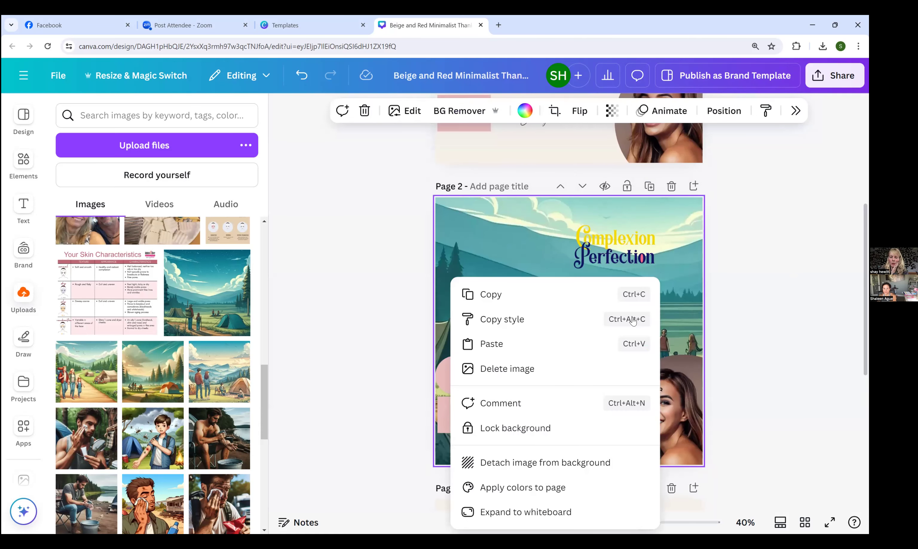
{"action": "right_click", "coordinate": [671, 282]}
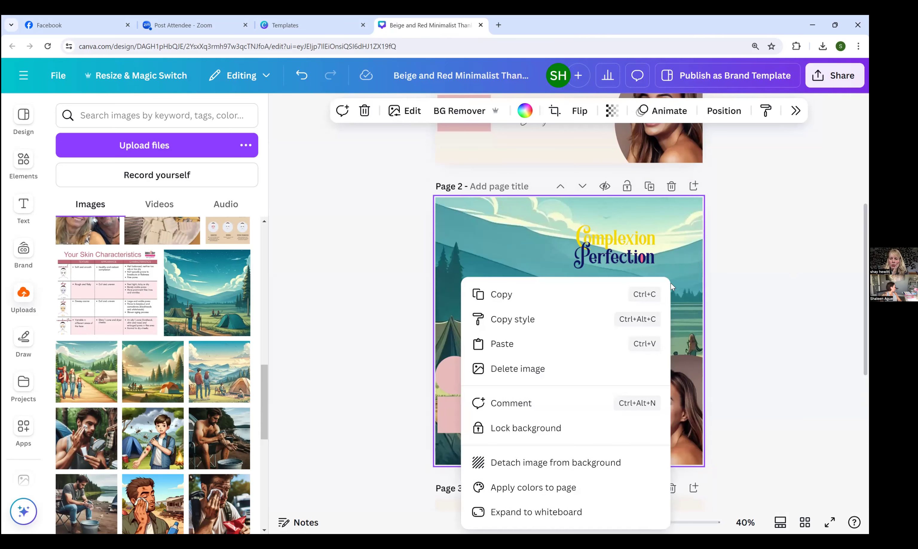
{"action": "left_click", "coordinate": [689, 262]}
{"action": "double_click", "coordinate": [688, 262]}
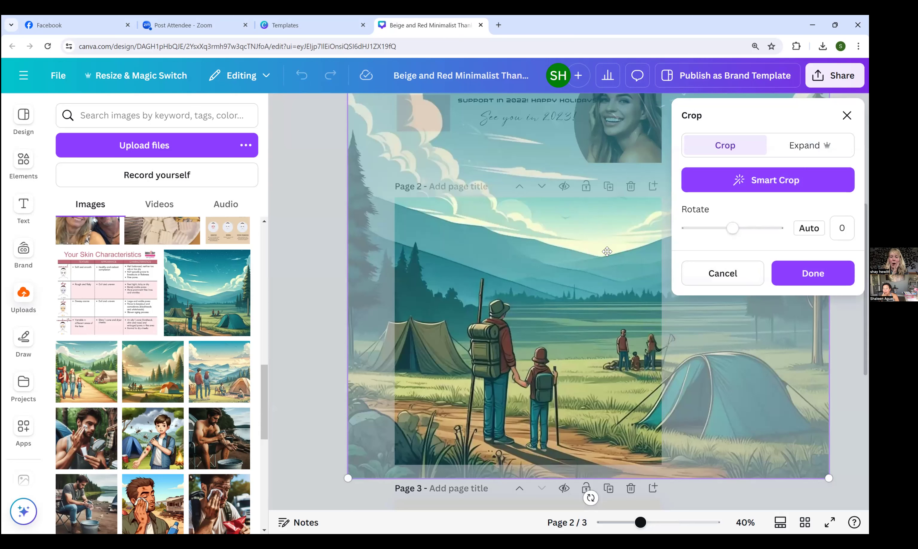
{"action": "left_click", "coordinate": [741, 279]}
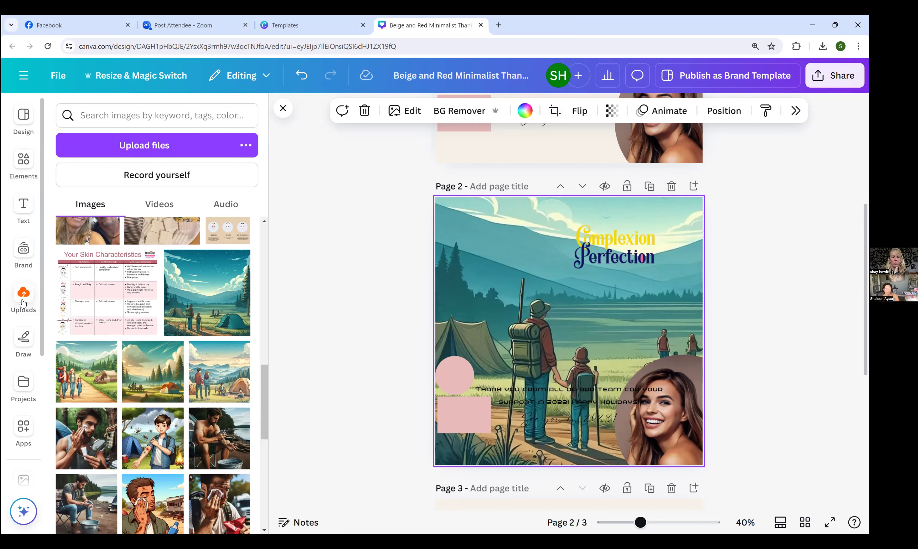
Step: Upload the ff4055_1_1 product image from the Downloads folder
{"action": "left_click", "coordinate": [175, 145]}
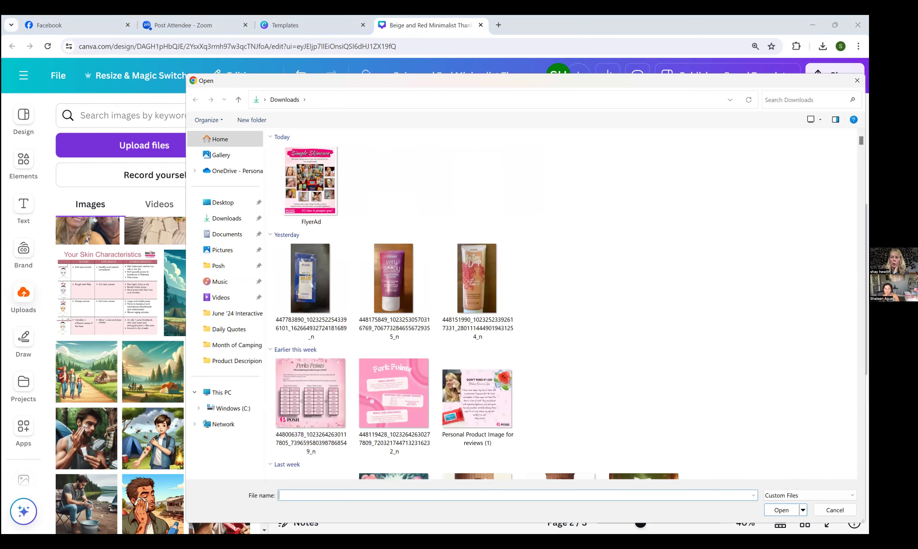
{"action": "scroll", "coordinate": [558, 302], "scroll_direction": "down", "scroll_amount": 5}
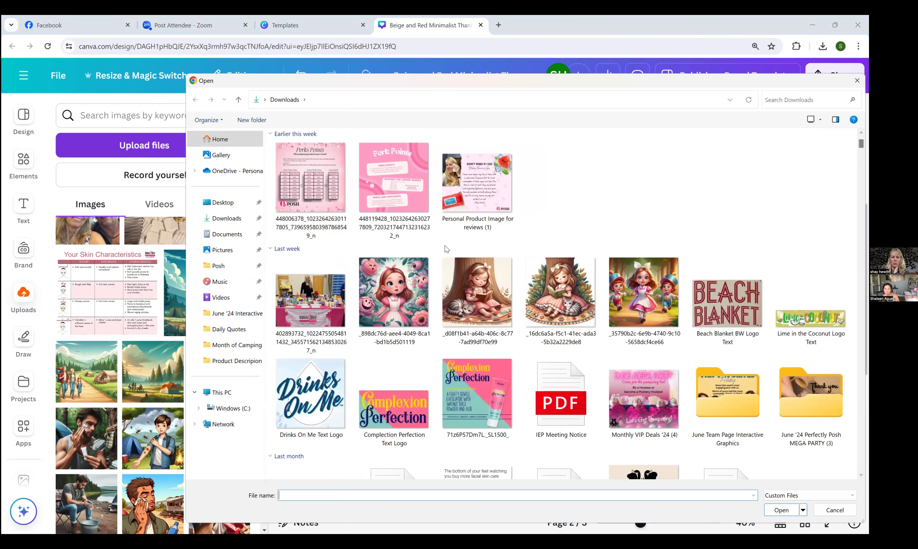
{"action": "left_click_drag", "start_coordinate": [861, 144], "coordinate": [861, 439]}
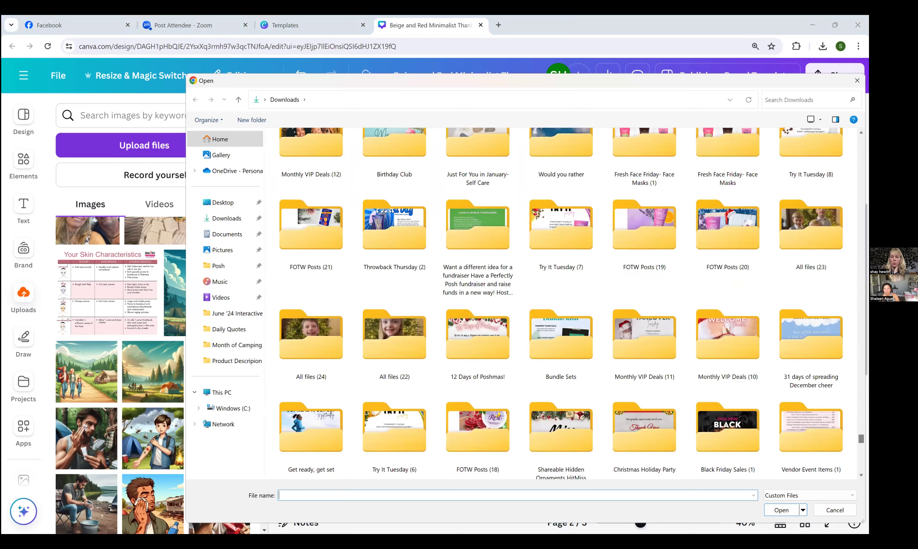
{"action": "scroll", "coordinate": [613, 265], "scroll_direction": "up", "scroll_amount": 10}
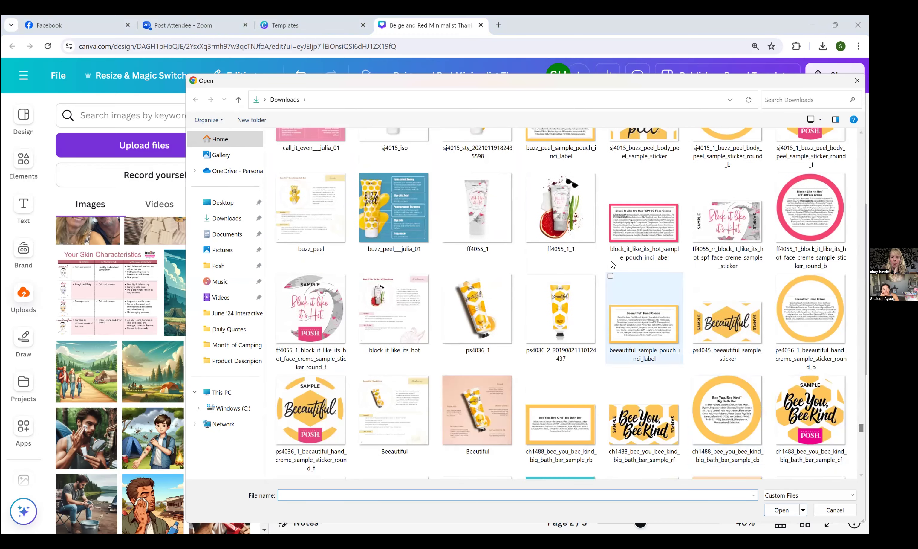
{"action": "left_click", "coordinate": [561, 208]}
{"action": "left_click", "coordinate": [787, 510]}
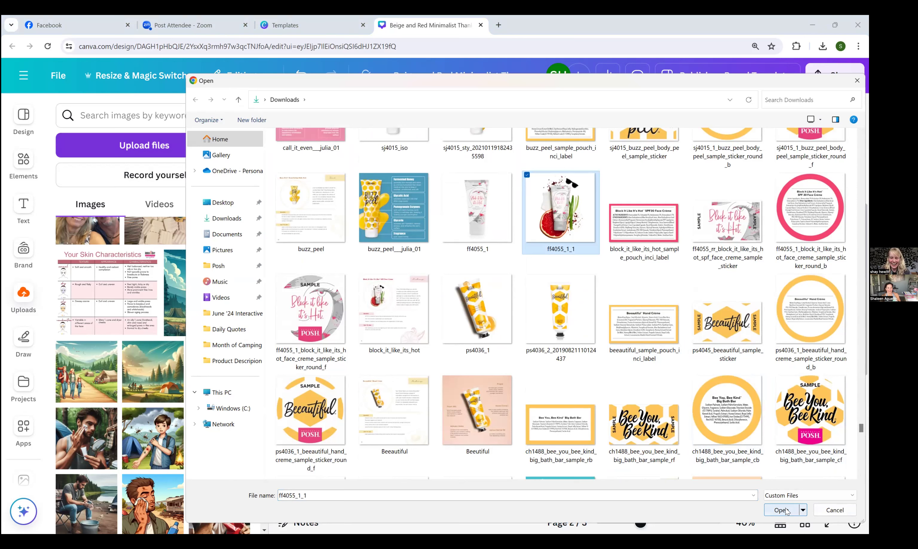
{"action": "left_click", "coordinate": [787, 510]}
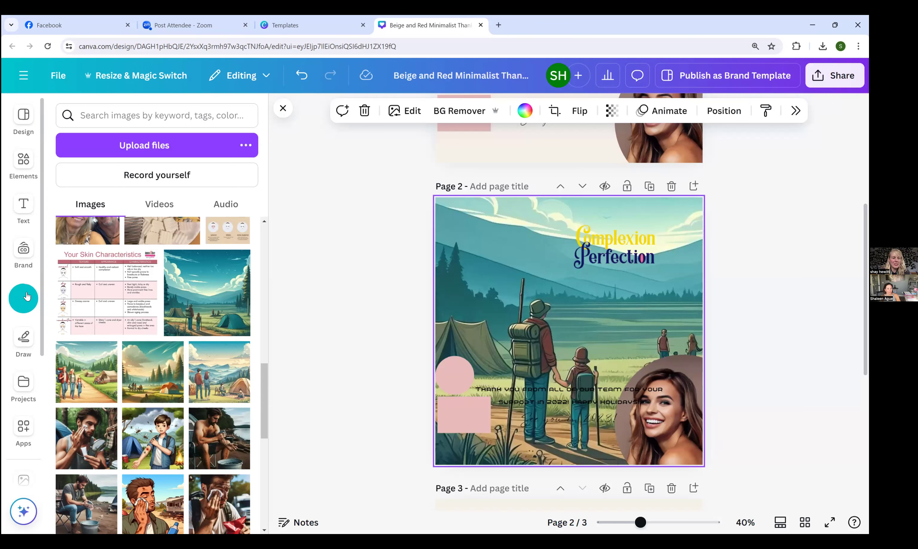
Step: Add the uploaded face creme tube image to the upper-left area of page 2 and remove its background
{"action": "left_click_drag", "start_coordinate": [263, 414], "coordinate": [267, 256]}
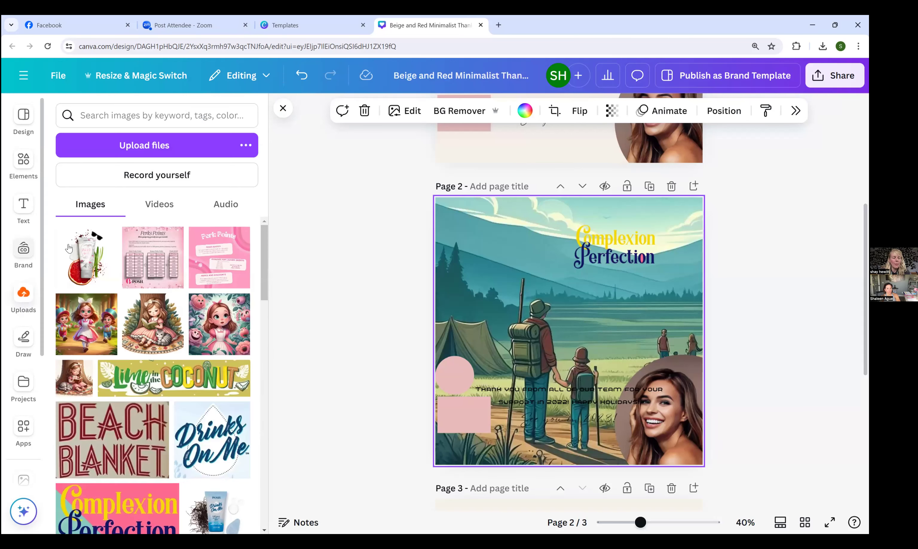
{"action": "left_click", "coordinate": [87, 259]}
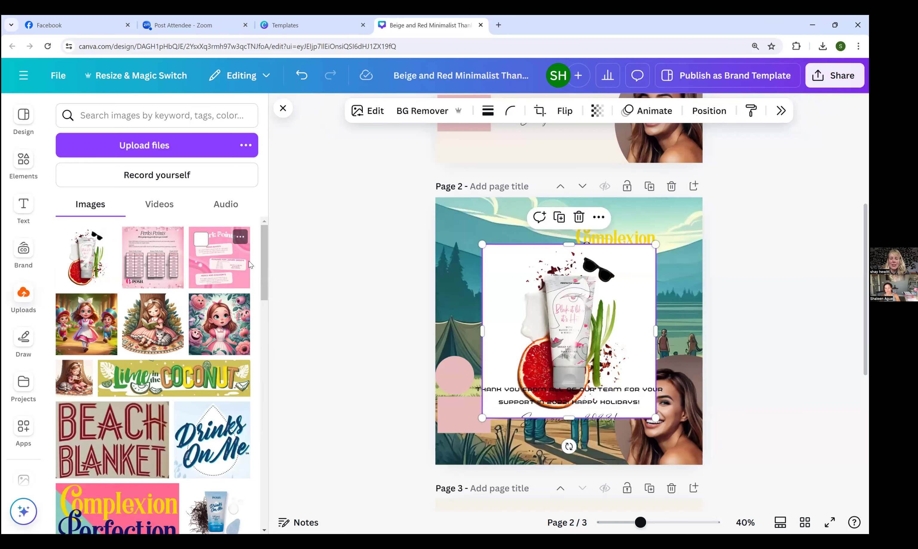
{"action": "left_click_drag", "start_coordinate": [496, 291], "coordinate": [451, 262]}
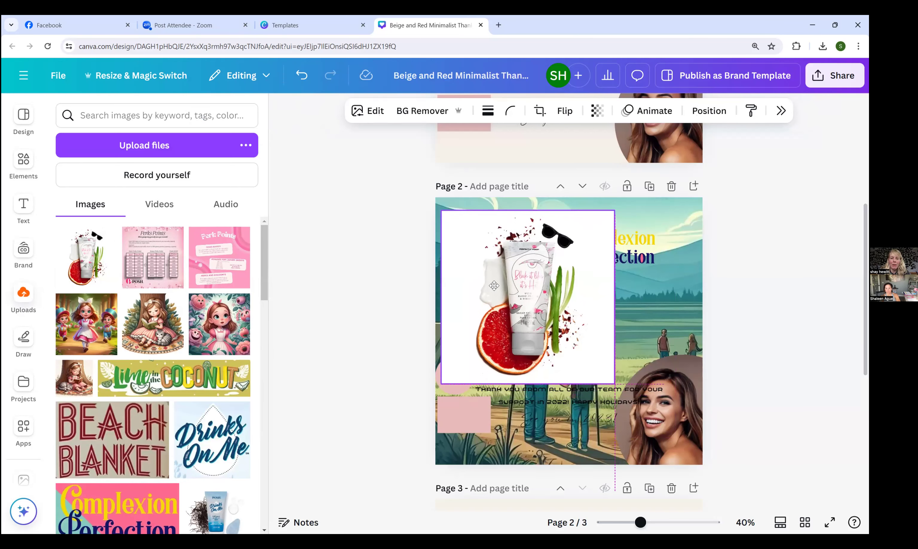
{"action": "left_click", "coordinate": [420, 111]}
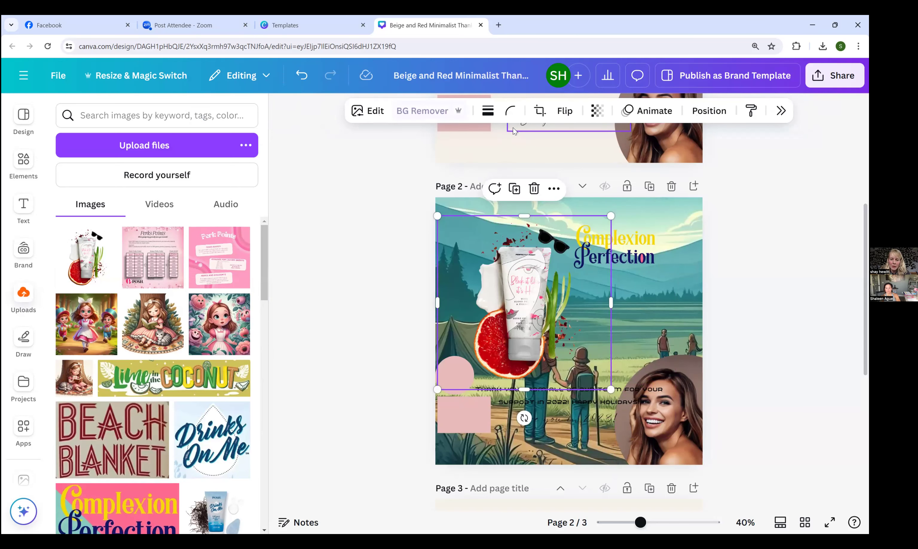
{"action": "double_click", "coordinate": [517, 305]}
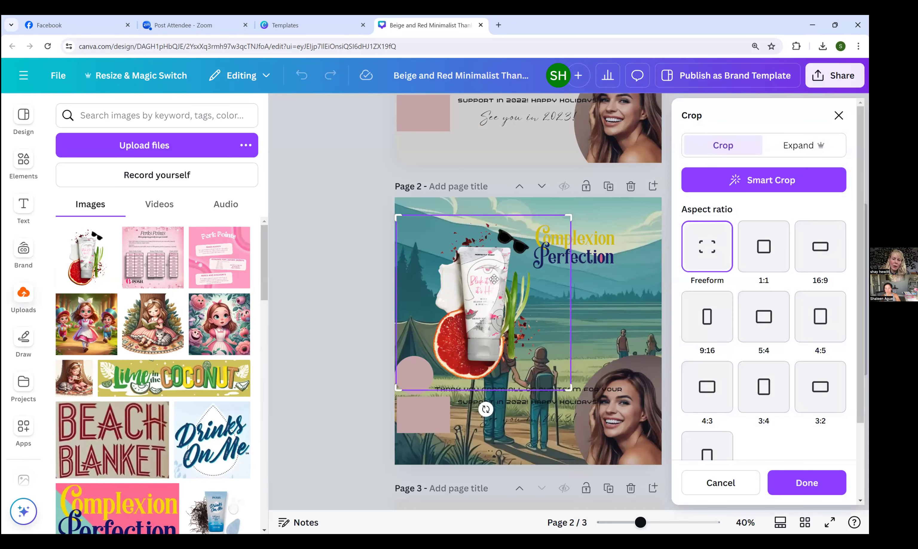
{"action": "left_click", "coordinate": [391, 333]}
{"action": "right_click", "coordinate": [495, 316]}
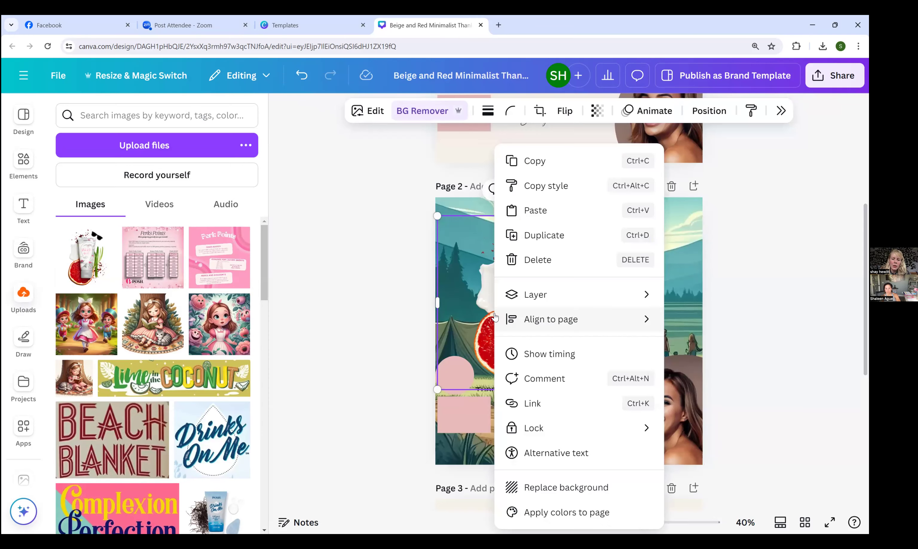
{"action": "left_click", "coordinate": [462, 311]}
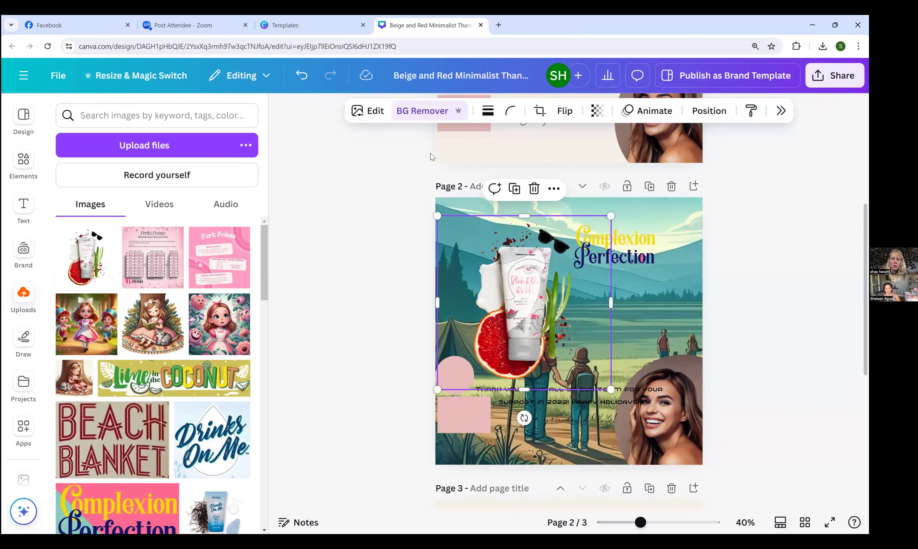
Step: Touch up the product image's cutout with the Background Remover's Restore brush and shrink the image in page 2's upper-left area
{"action": "left_click", "coordinate": [428, 112]}
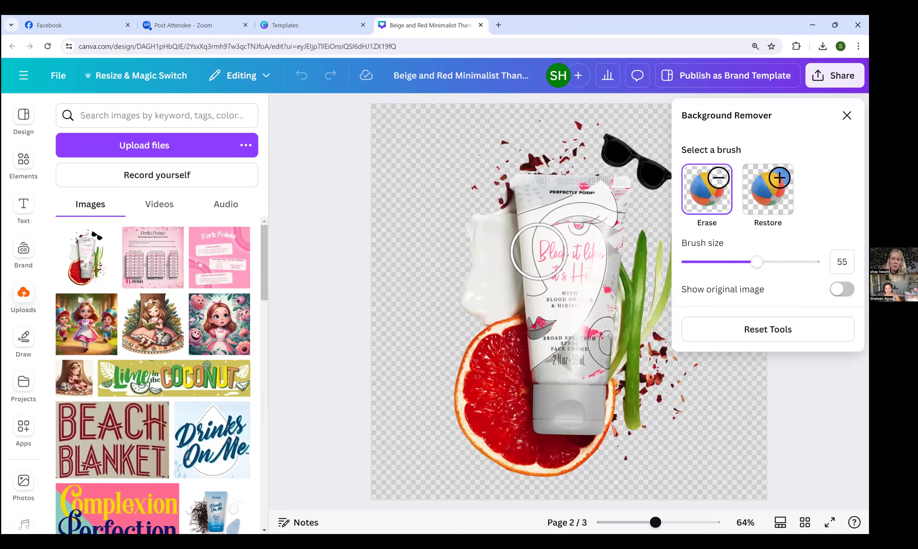
{"action": "left_click", "coordinate": [767, 189]}
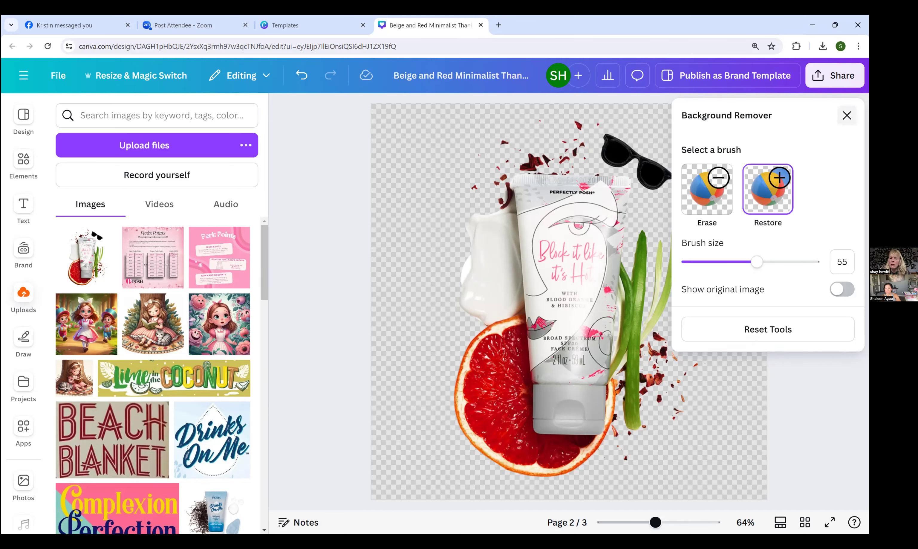
{"action": "left_click", "coordinate": [847, 115]}
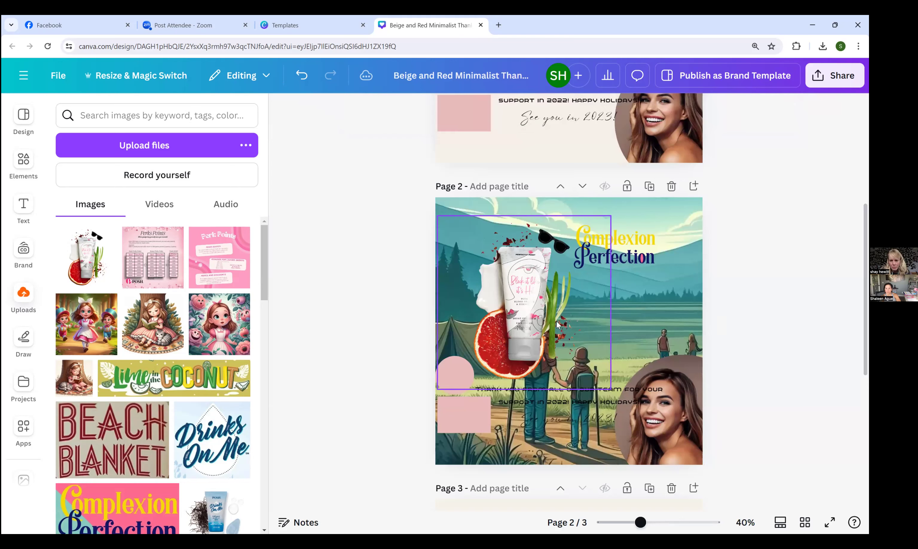
{"action": "left_click_drag", "start_coordinate": [610, 389], "coordinate": [546, 324]}
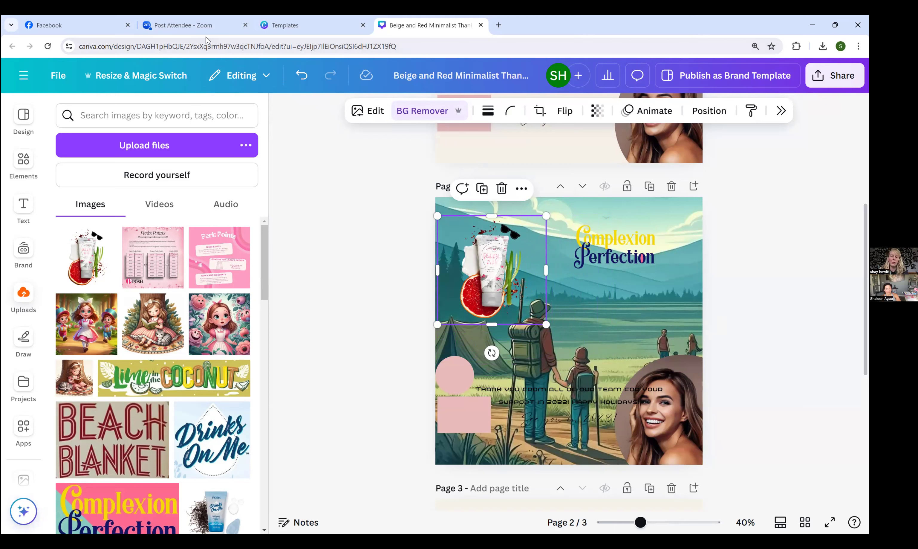
Step: Set the font of the thank-you message on page 2 to Arimo
{"action": "left_click", "coordinate": [568, 399]}
{"action": "left_click", "coordinate": [469, 118]}
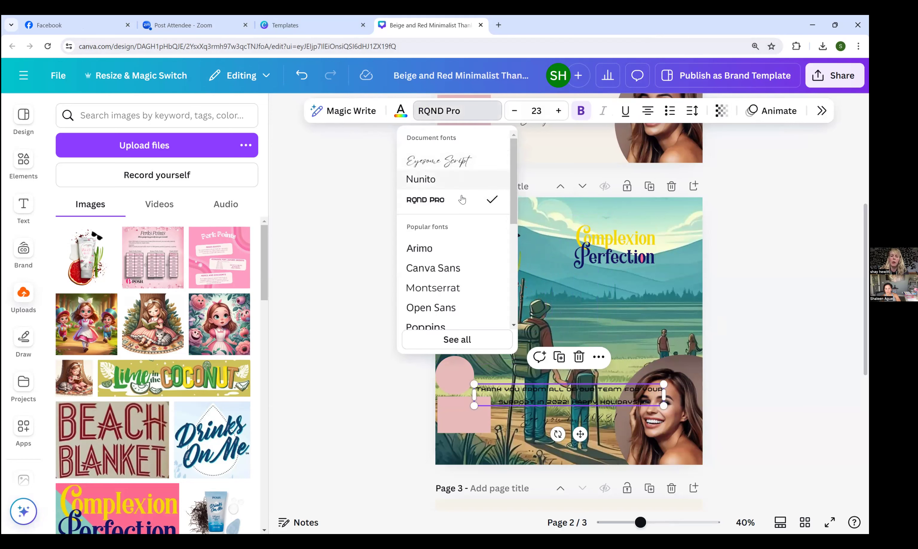
{"action": "left_click", "coordinate": [419, 248]}
Step: Detach the camping image from page 2's background and delete it
{"action": "left_click", "coordinate": [625, 316]}
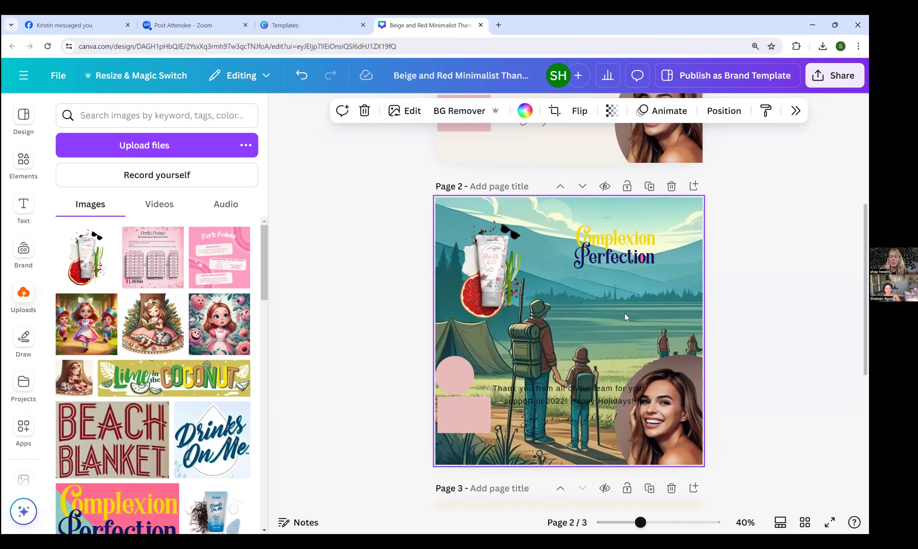
{"action": "right_click", "coordinate": [625, 314]}
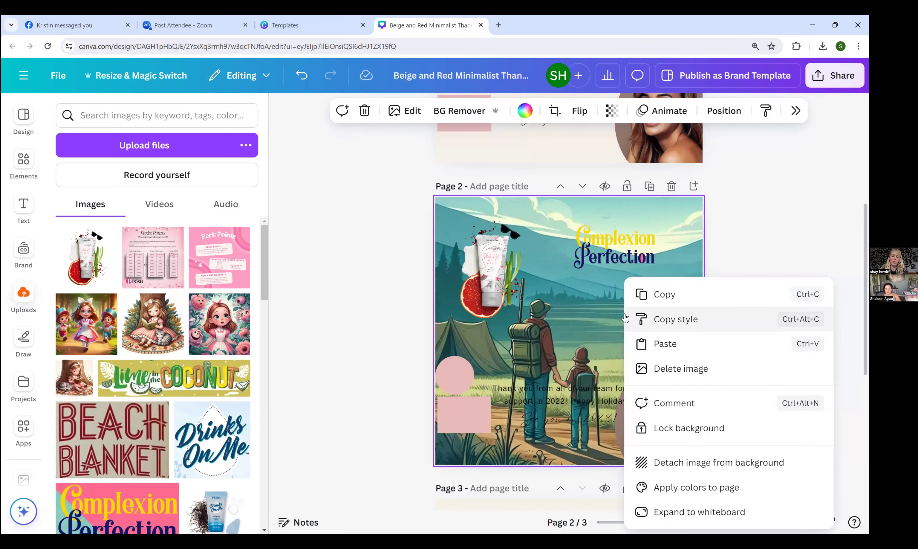
{"action": "left_click", "coordinate": [678, 471]}
{"action": "key", "text": "Delete"}
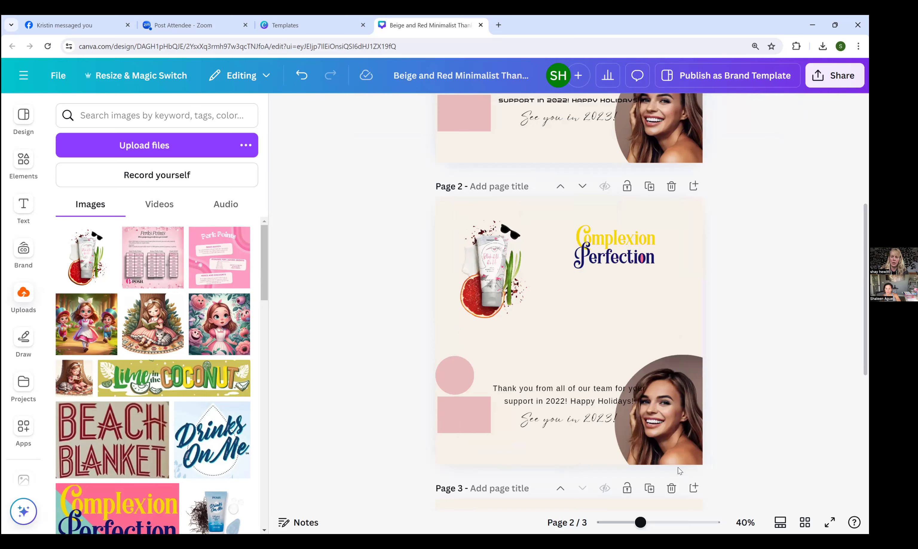
Step: Enlarge and tilt the product image into page 2's upper-left corner, and delete the Complexion Perfection image
{"action": "left_click", "coordinate": [527, 304]}
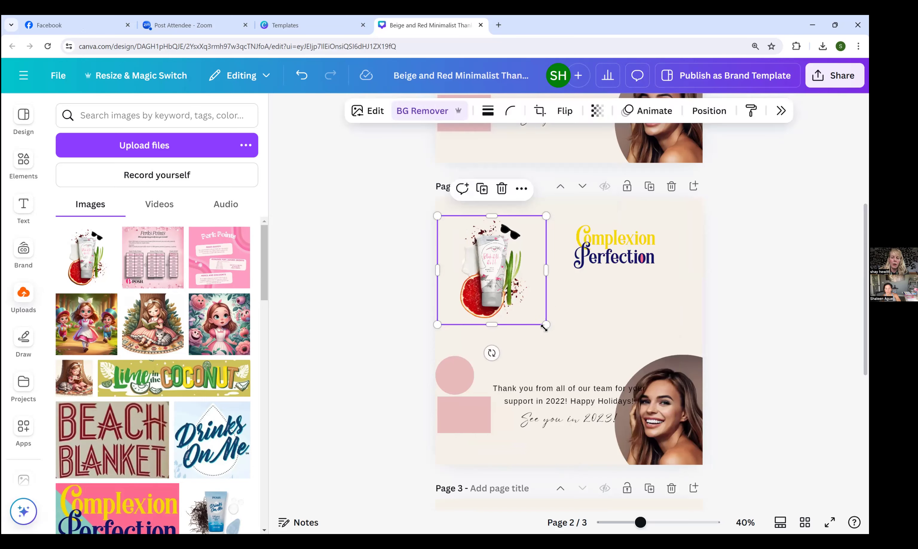
{"action": "left_click_drag", "start_coordinate": [587, 366], "coordinate": [590, 368]}
{"action": "left_click_drag", "start_coordinate": [512, 396], "coordinate": [537, 387]}
{"action": "left_click_drag", "start_coordinate": [553, 315], "coordinate": [508, 273]}
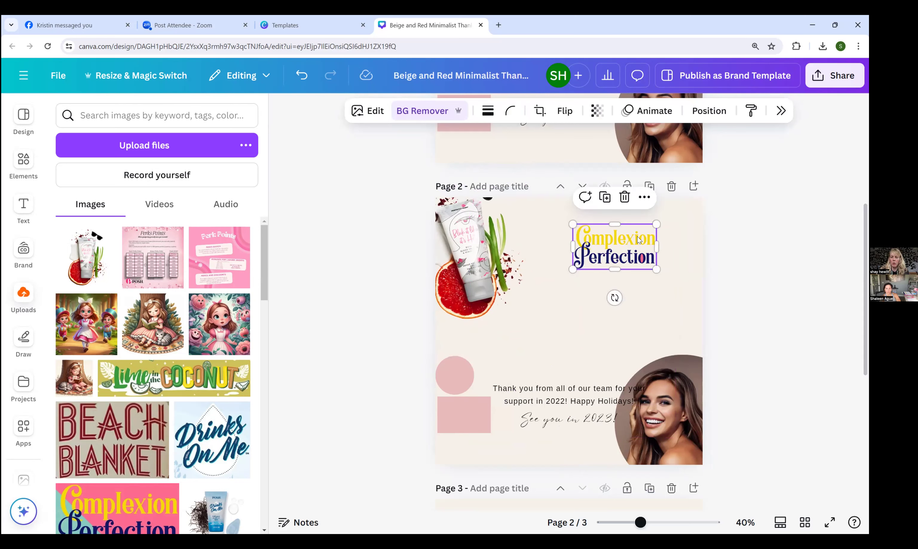
{"action": "key", "text": "Delete"}
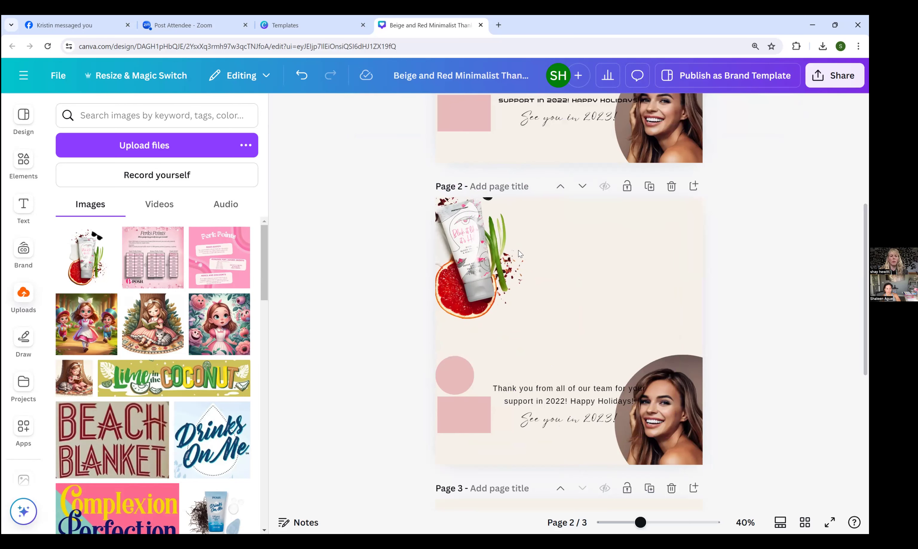
Step: Add a body text box to page 2 reading "Block It Like It's Hot"
{"action": "left_click", "coordinate": [37, 205]}
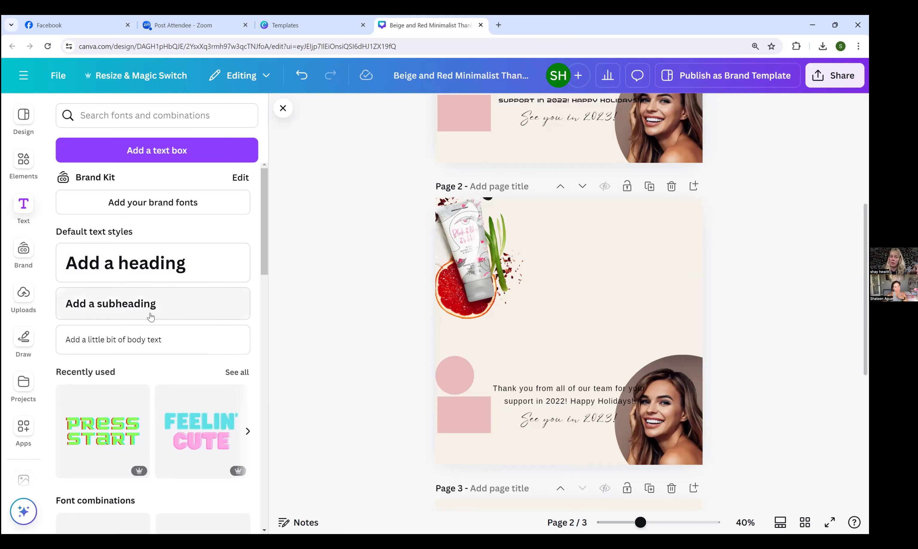
{"action": "left_click", "coordinate": [161, 339]}
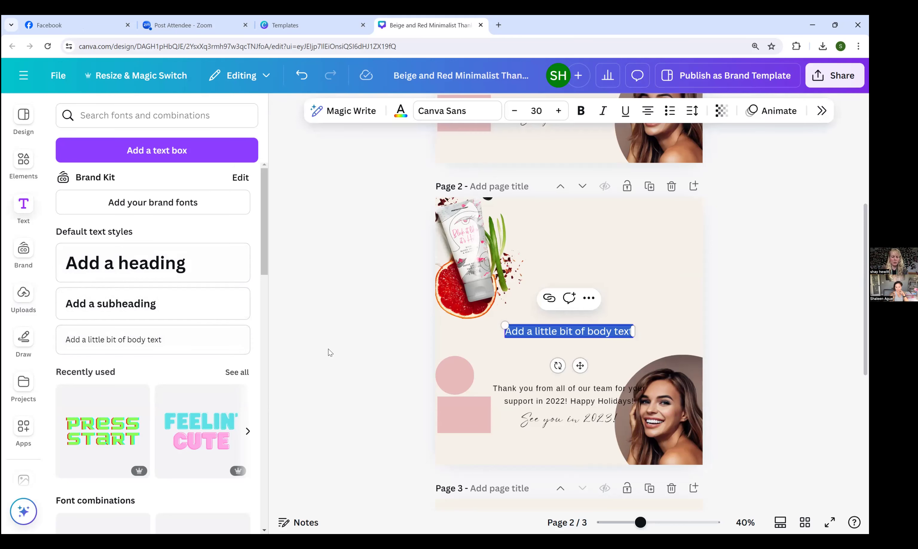
{"action": "type", "text": "Block"}
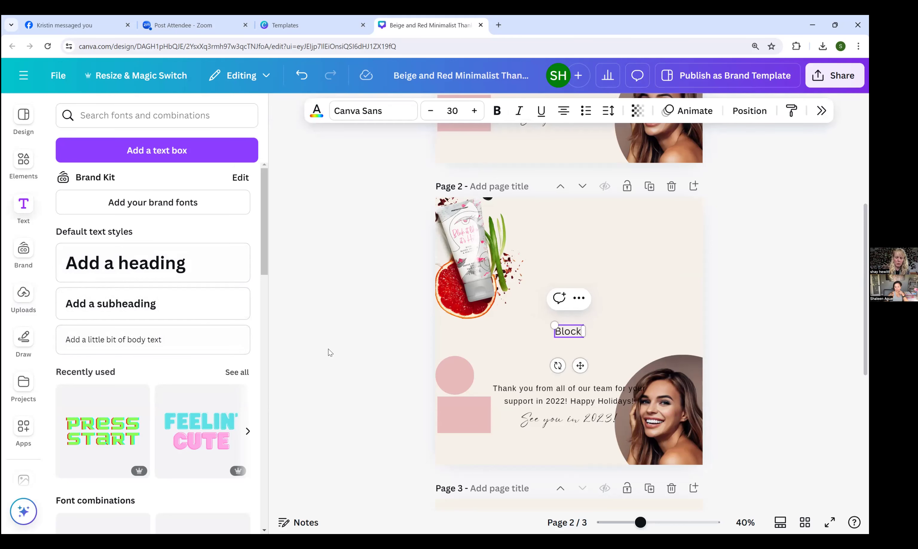
{"action": "type", "text": " It Like"}
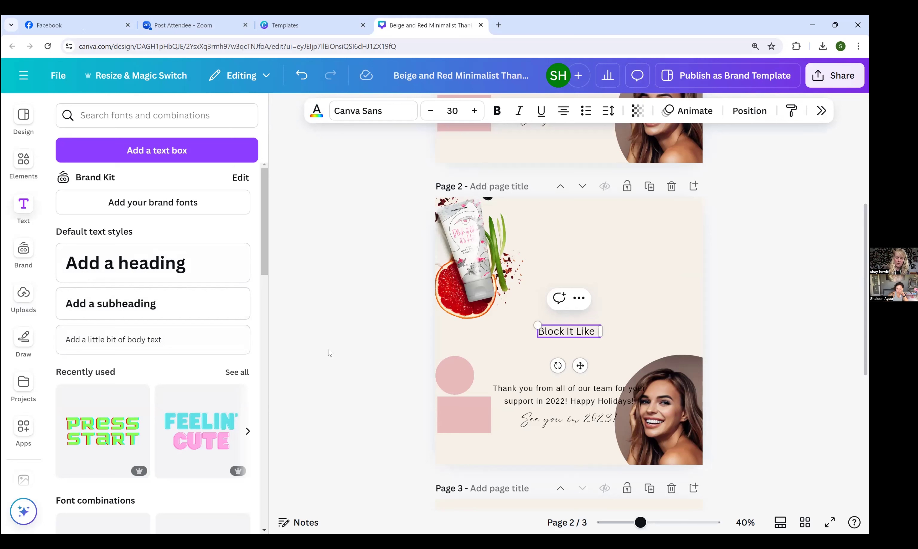
{"action": "type", "text": " It's HOT"}
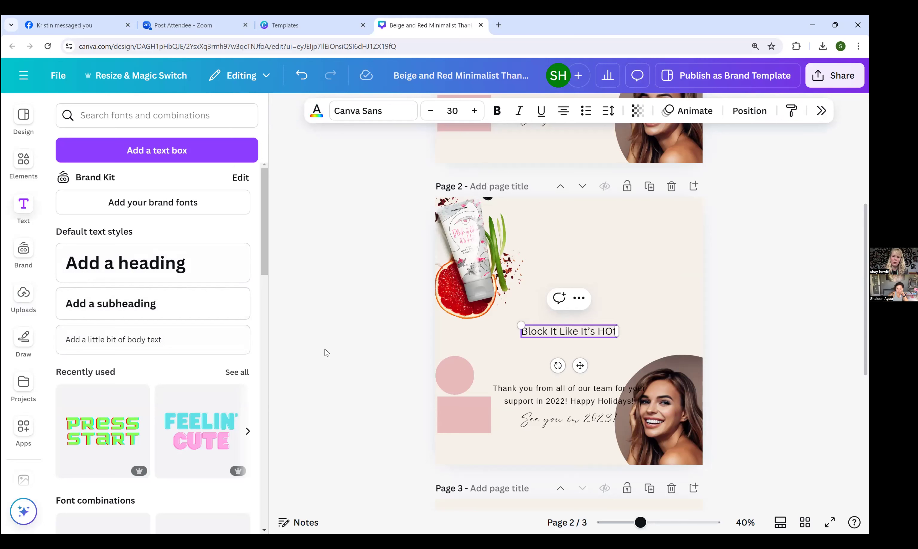
{"action": "key", "text": "BackSpace"}
{"action": "key", "text": "BackSpace"}
{"action": "type", "text": "ot"}
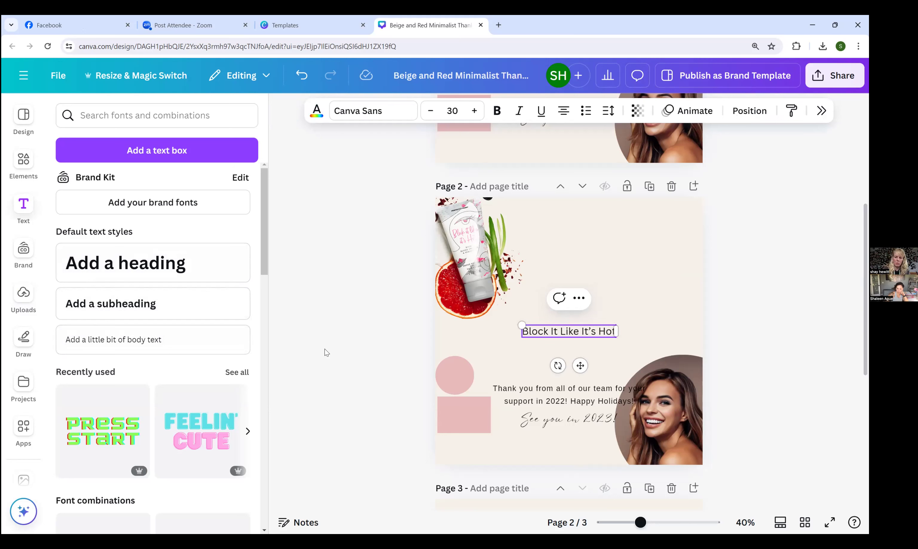
{"action": "key", "text": "Escape"}
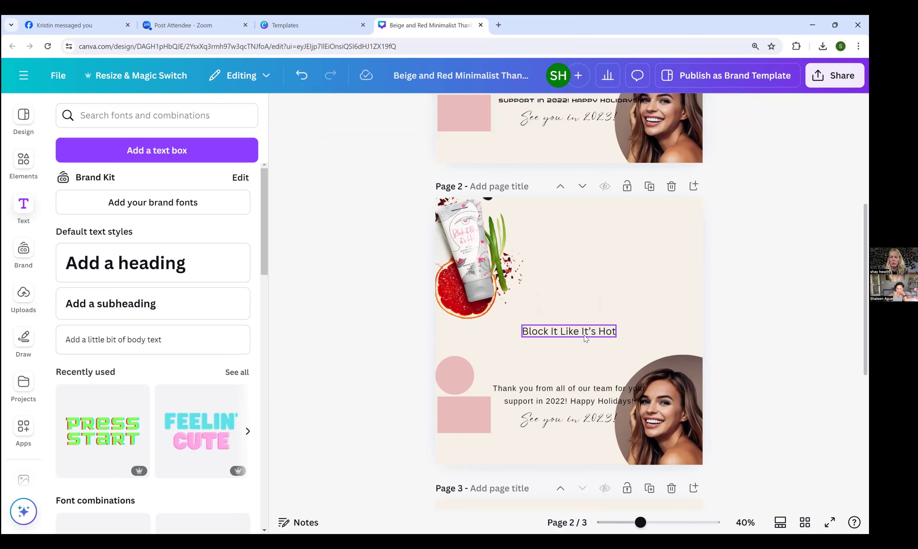
Step: Enlarge the "Block It Like It's Hot" text to size 57.6 and place it near the top of page 2, beside the product image
{"action": "left_click", "coordinate": [559, 112]}
{"action": "left_click", "coordinate": [558, 111]}
{"action": "left_click", "coordinate": [559, 111]}
{"action": "left_click", "coordinate": [559, 112]}
{"action": "left_click", "coordinate": [559, 111]}
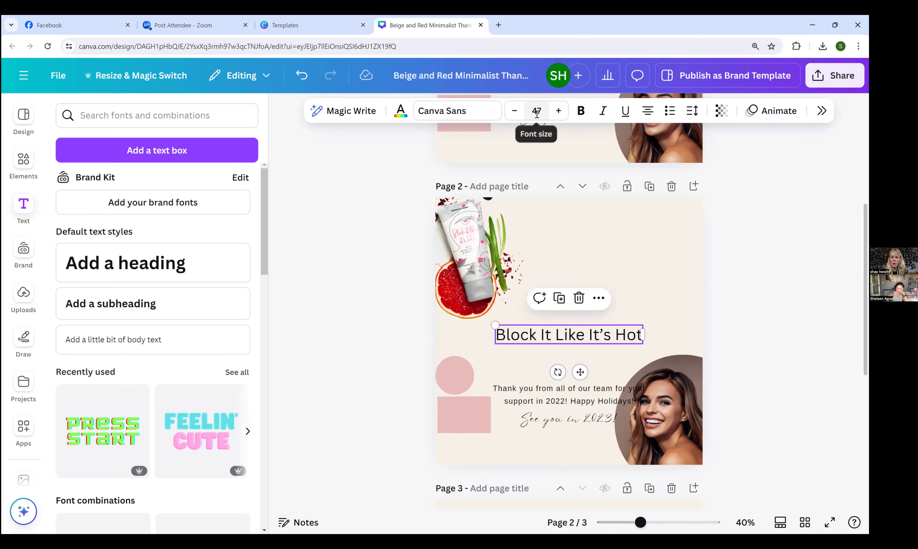
{"action": "left_click", "coordinate": [632, 311]}
{"action": "left_click", "coordinate": [632, 333]}
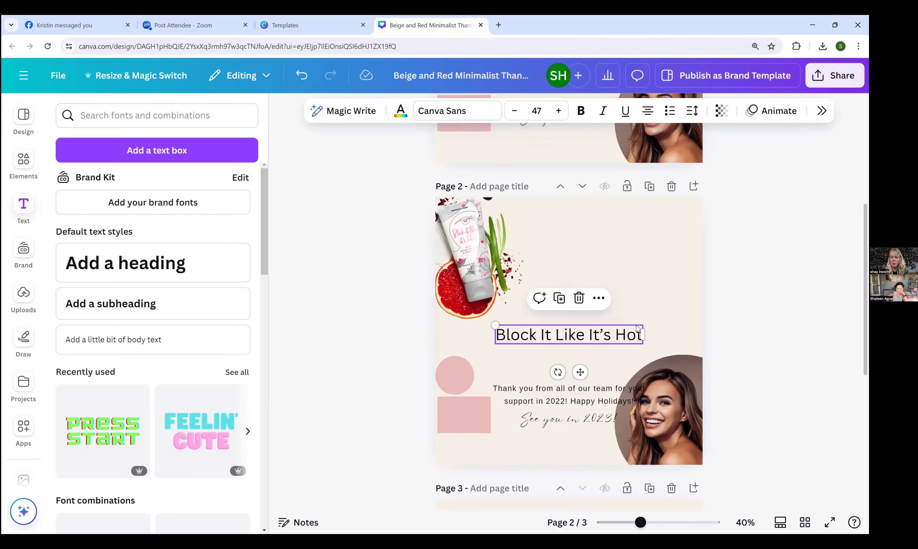
{"action": "left_click_drag", "start_coordinate": [641, 353], "coordinate": [696, 440]}
{"action": "left_click_drag", "start_coordinate": [619, 334], "coordinate": [631, 213]}
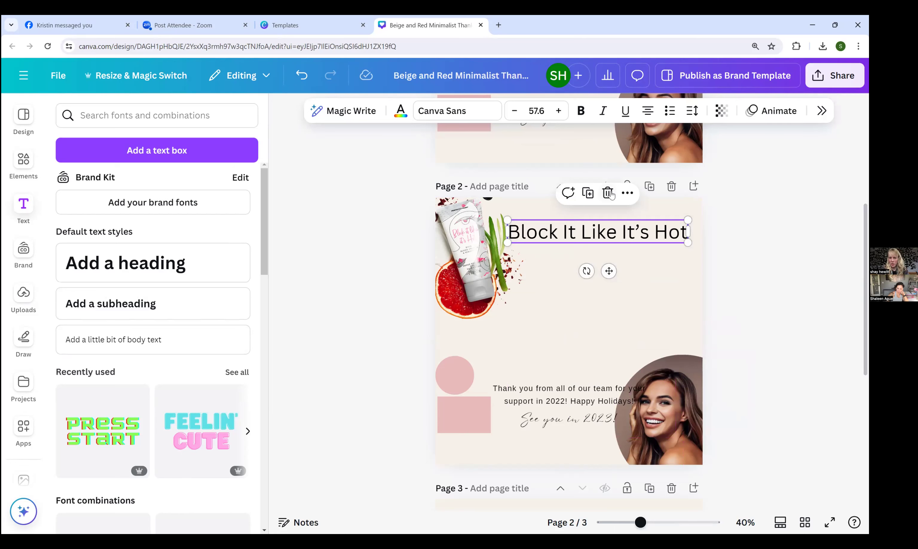
{"action": "left_click_drag", "start_coordinate": [631, 234], "coordinate": [639, 238]}
{"action": "left_click", "coordinate": [737, 258]}
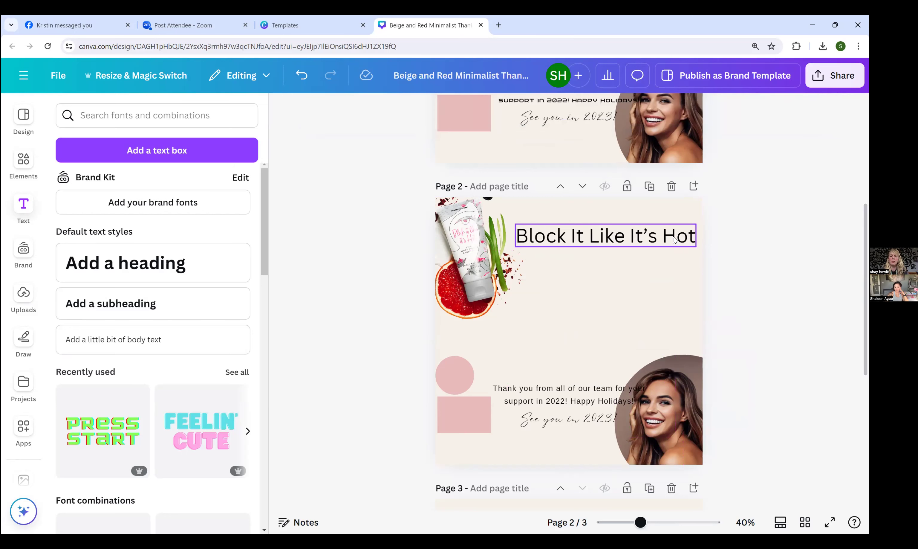
Step: Duplicate the "Block It Like It's Hot" title, place the copy below the original and shorten it to "Block It Hot"
{"action": "left_click", "coordinate": [675, 239]}
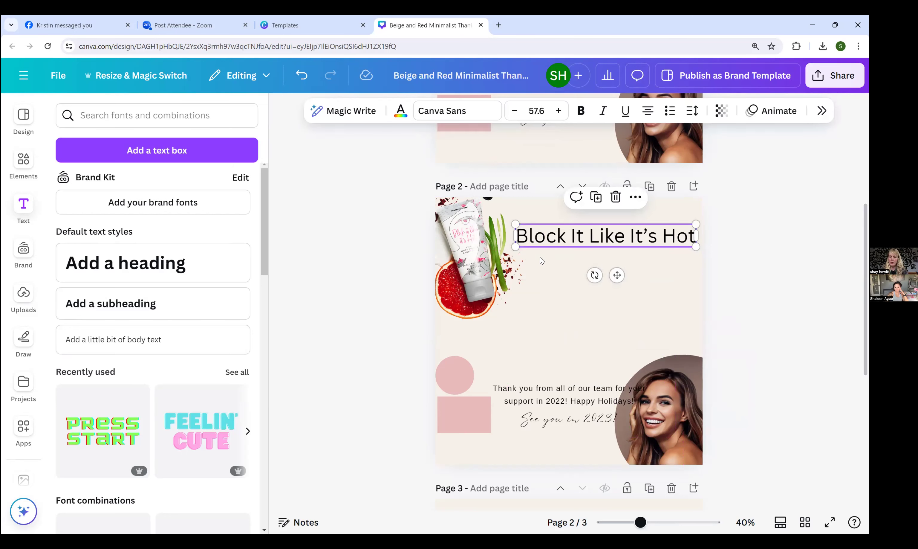
{"action": "key", "text": "ctrl+d"}
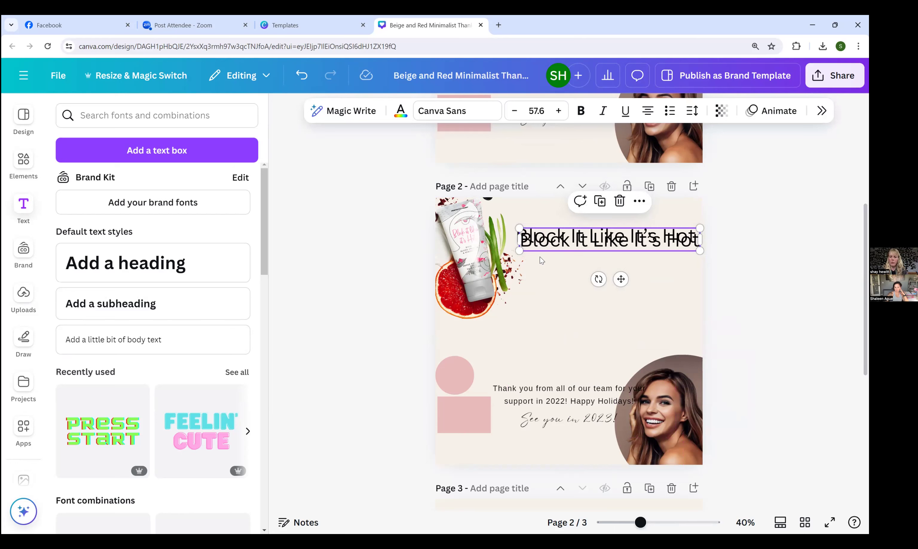
{"action": "left_click_drag", "start_coordinate": [621, 279], "coordinate": [617, 340]}
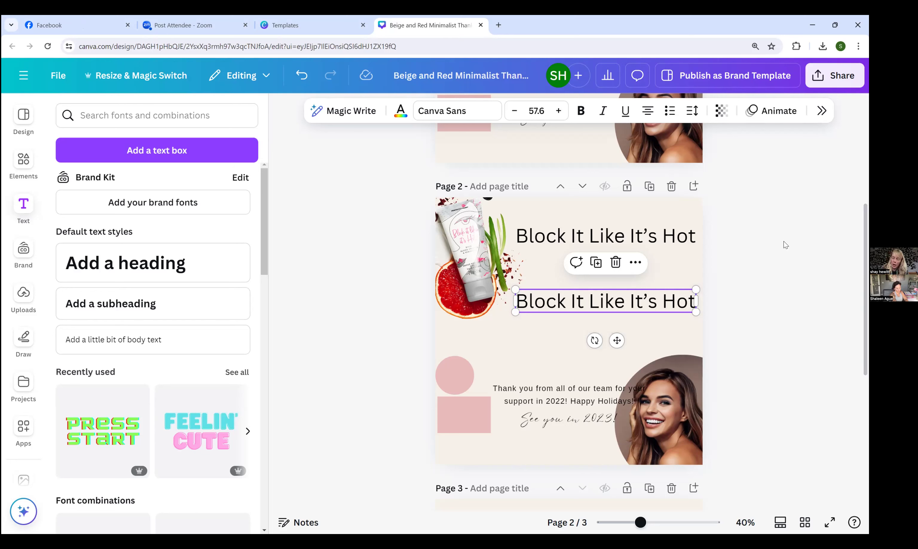
{"action": "left_click", "coordinate": [630, 306]}
{"action": "left_click_drag", "start_coordinate": [662, 301], "coordinate": [592, 300]}
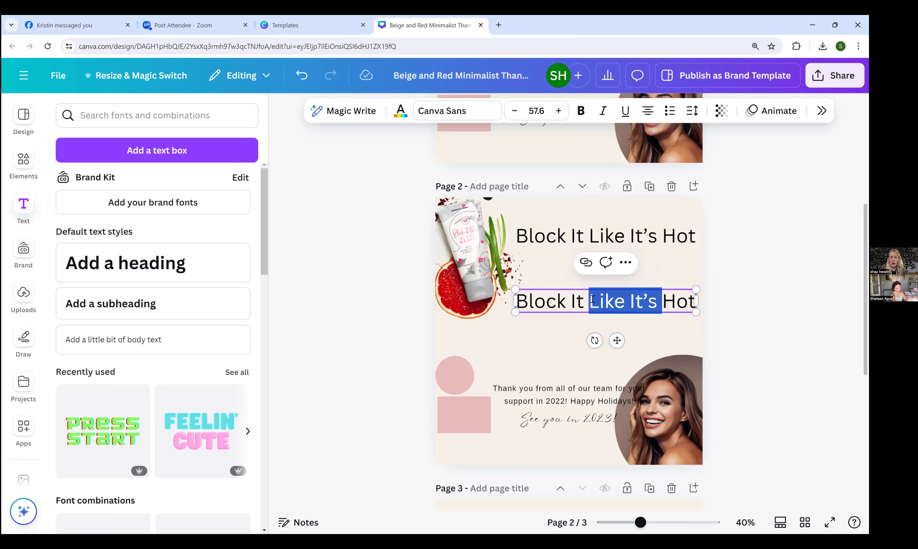
{"action": "key", "text": "BackSpace"}
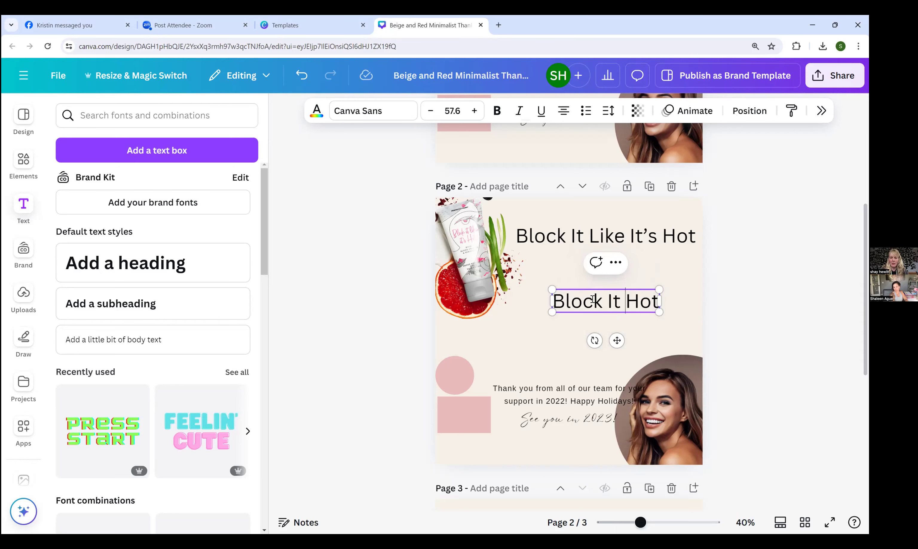
Step: Add a separate text reading "LIKE IT'S" just below the "Block It Hot" text on page 2
{"action": "left_click", "coordinate": [532, 333]}
{"action": "type", "text": "LIKE IT'S"}
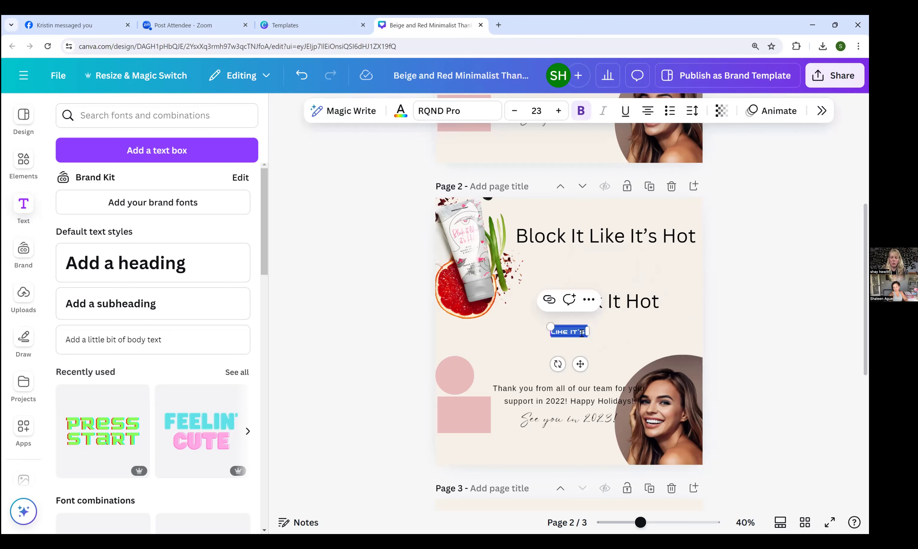
{"action": "left_click", "coordinate": [613, 340]}
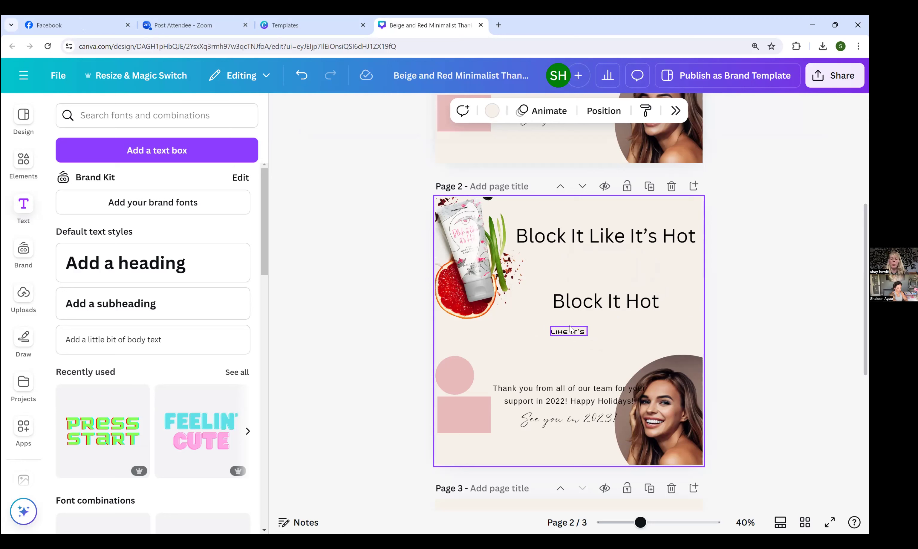
Step: Enlarge the "LIKE IT'S" text to about size 63.9, keeping it beneath "Block It Hot"
{"action": "left_click", "coordinate": [571, 332]}
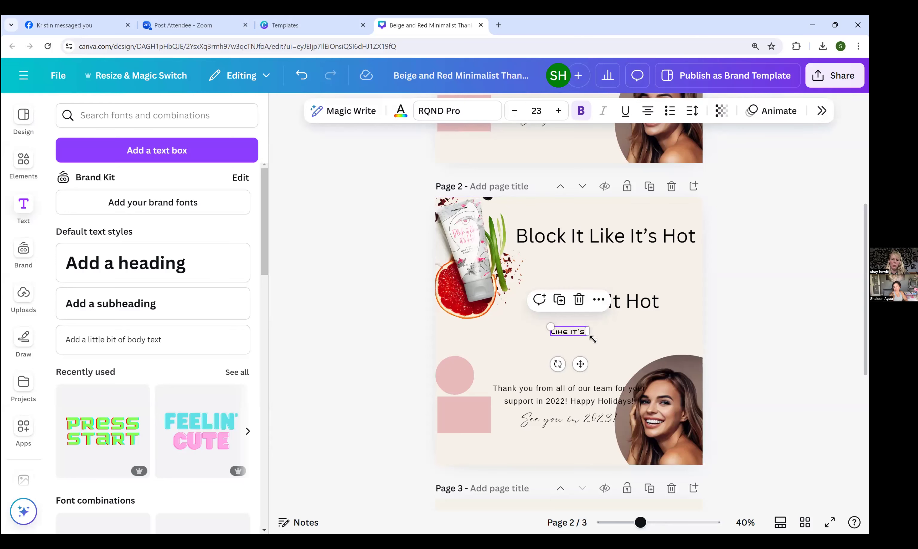
{"action": "left_click_drag", "start_coordinate": [585, 335], "coordinate": [586, 340]}
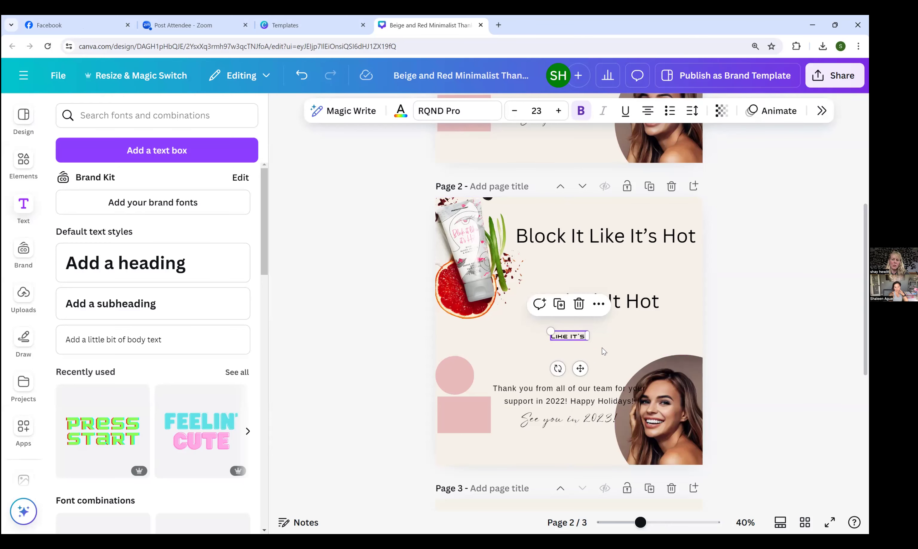
{"action": "left_click", "coordinate": [587, 345]}
{"action": "left_click", "coordinate": [584, 336]}
{"action": "left_click_drag", "start_coordinate": [599, 321], "coordinate": [651, 316]}
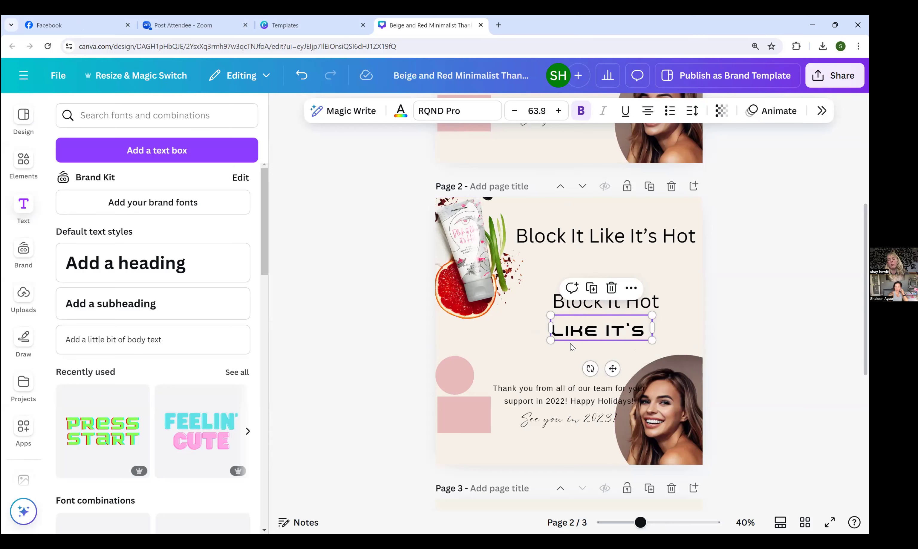
{"action": "left_click", "coordinate": [647, 329]}
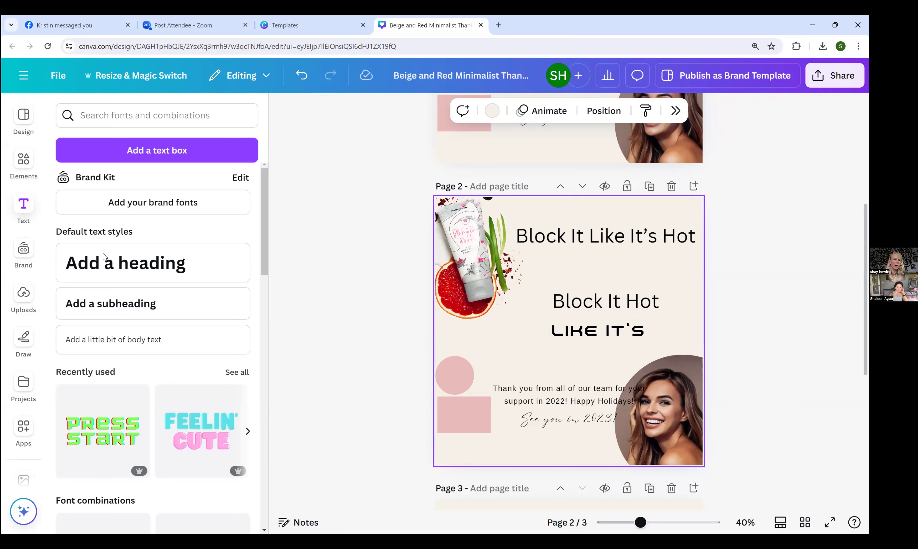
Step: Search the stock photos for "spa" and set the facial mask treatment photo as page 2's background
{"action": "left_click", "coordinate": [31, 166]}
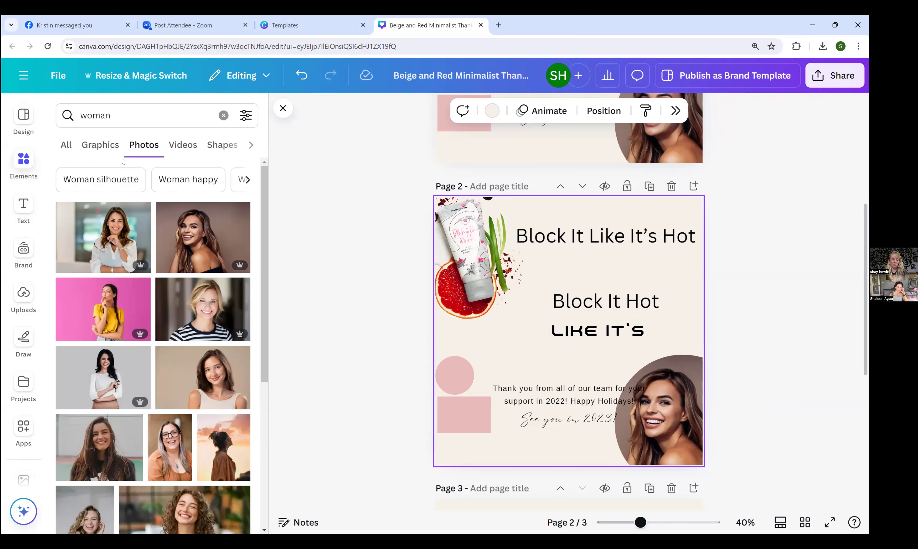
{"action": "scroll", "coordinate": [111, 238], "scroll_direction": "down", "scroll_amount": 2}
{"action": "scroll", "coordinate": [111, 239], "scroll_direction": "up", "scroll_amount": 2}
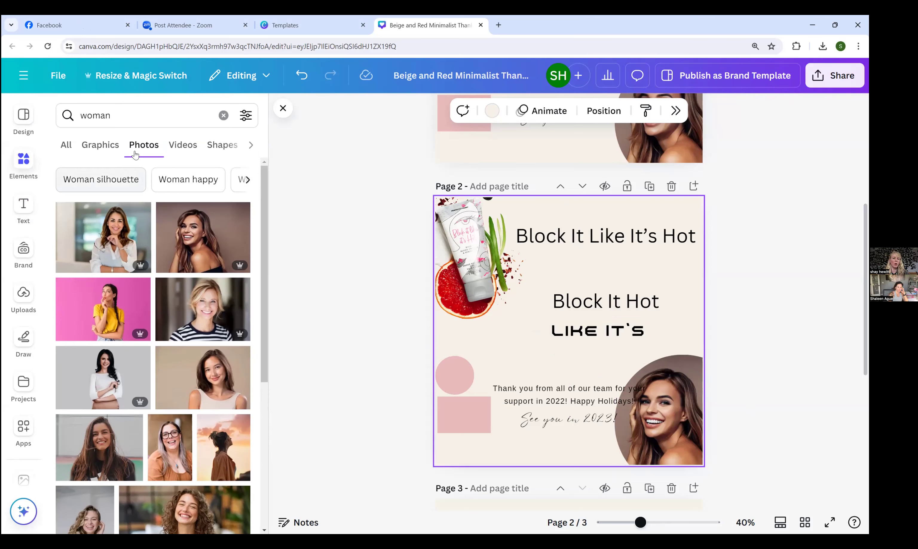
{"action": "left_click", "coordinate": [129, 113]}
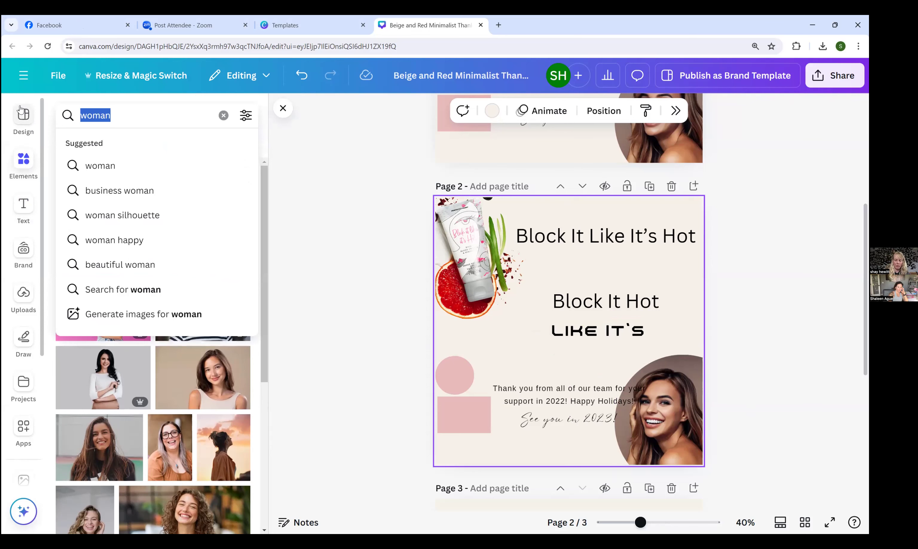
{"action": "type", "text": "spa"}
{"action": "key", "text": "Return"}
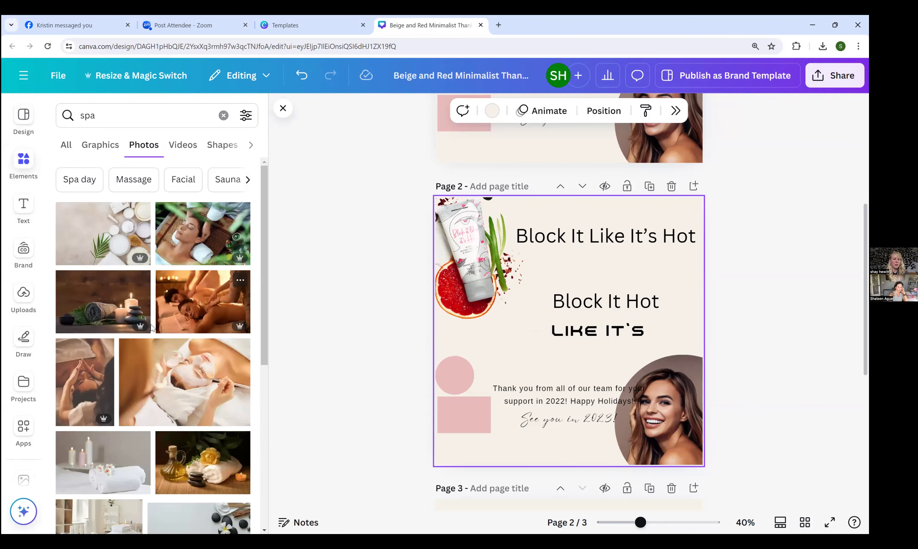
{"action": "mouse_move", "coordinate": [151, 265]}
{"action": "mouse_move", "coordinate": [237, 259]}
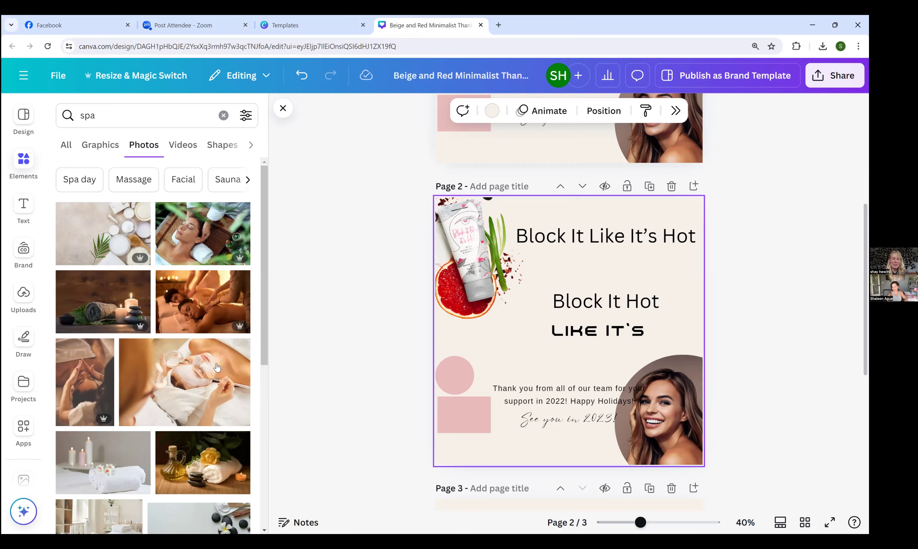
{"action": "left_click", "coordinate": [210, 383]}
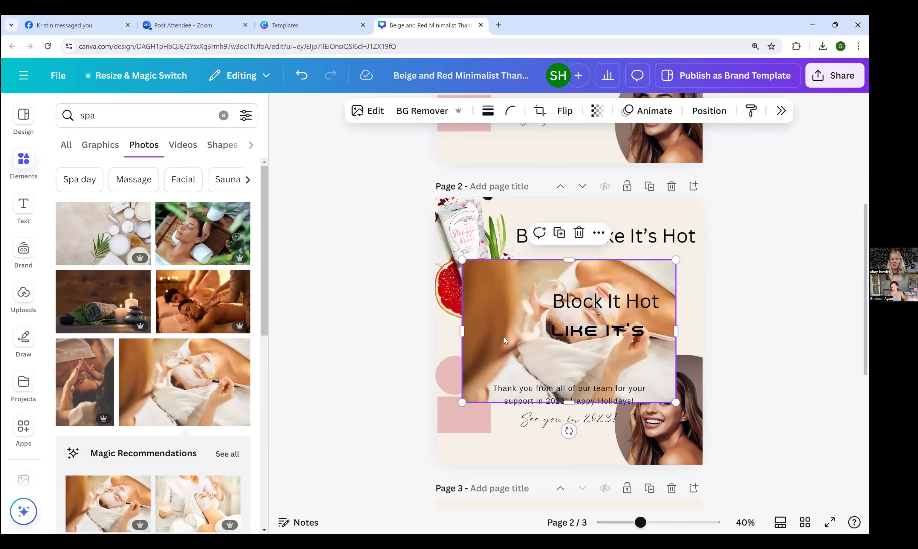
{"action": "right_click", "coordinate": [505, 338]}
{"action": "left_click", "coordinate": [563, 488]}
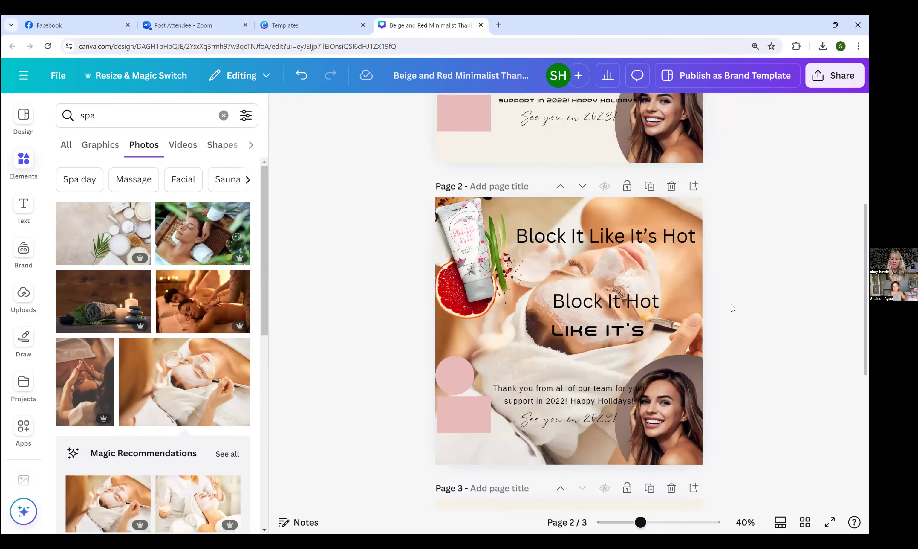
Step: Slightly enlarge the spa photo within page 2's background and reposition its crop around the woman's face
{"action": "left_click", "coordinate": [468, 463]}
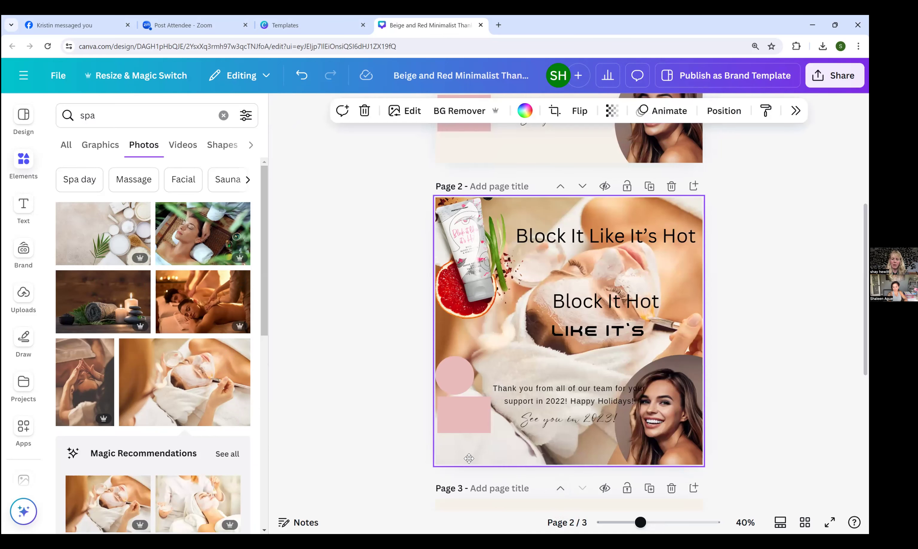
{"action": "double_click", "coordinate": [424, 466]}
{"action": "left_click_drag", "start_coordinate": [327, 465], "coordinate": [283, 494]}
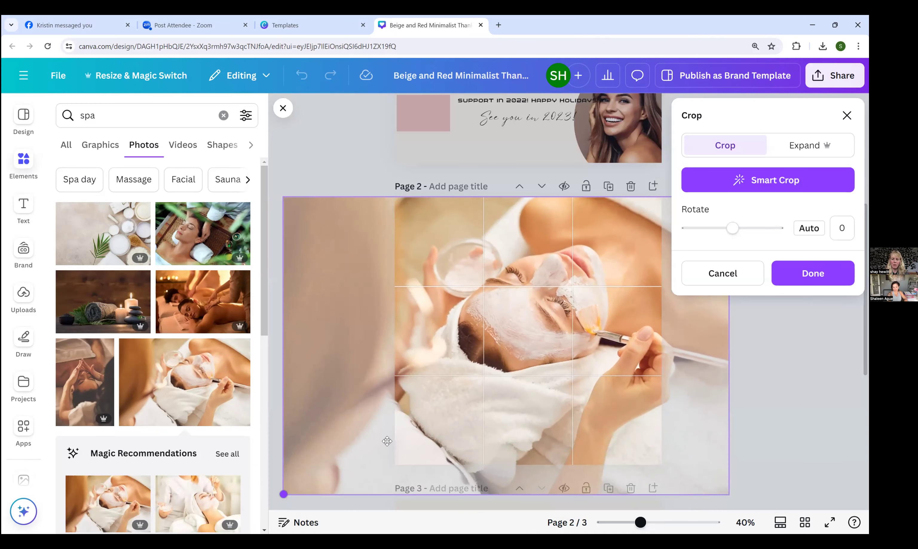
{"action": "left_click_drag", "start_coordinate": [421, 454], "coordinate": [413, 449]}
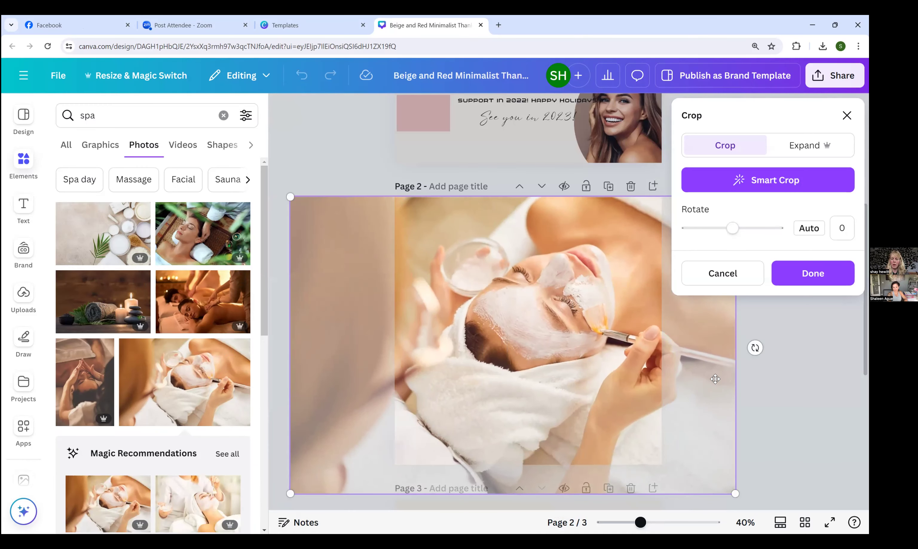
{"action": "left_click", "coordinate": [763, 385]}
Step: Replace page 2's tube product image with the uploaded lip product photo showing grapefruit slices and almonds
{"action": "left_click", "coordinate": [477, 237]}
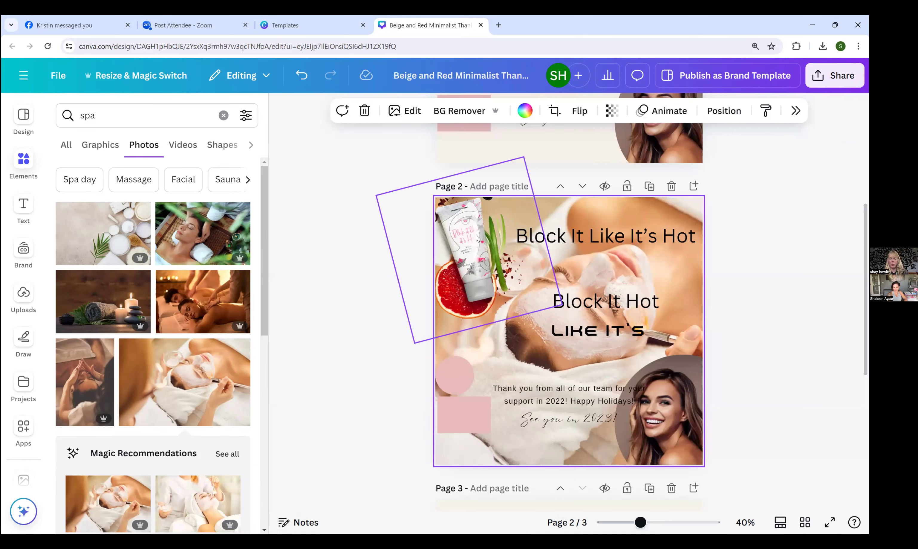
{"action": "key", "text": "Delete"}
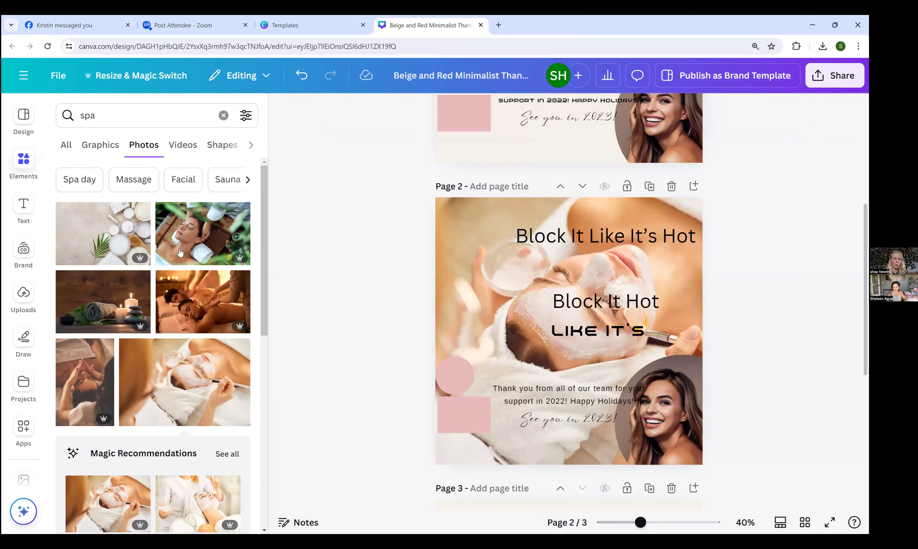
{"action": "left_click", "coordinate": [23, 292]}
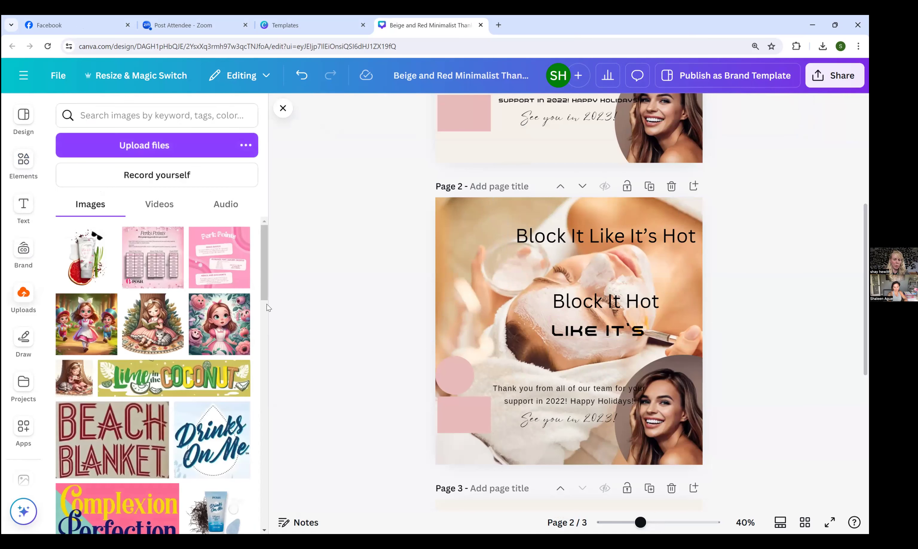
{"action": "scroll", "coordinate": [264, 404], "scroll_direction": "down", "scroll_amount": 15}
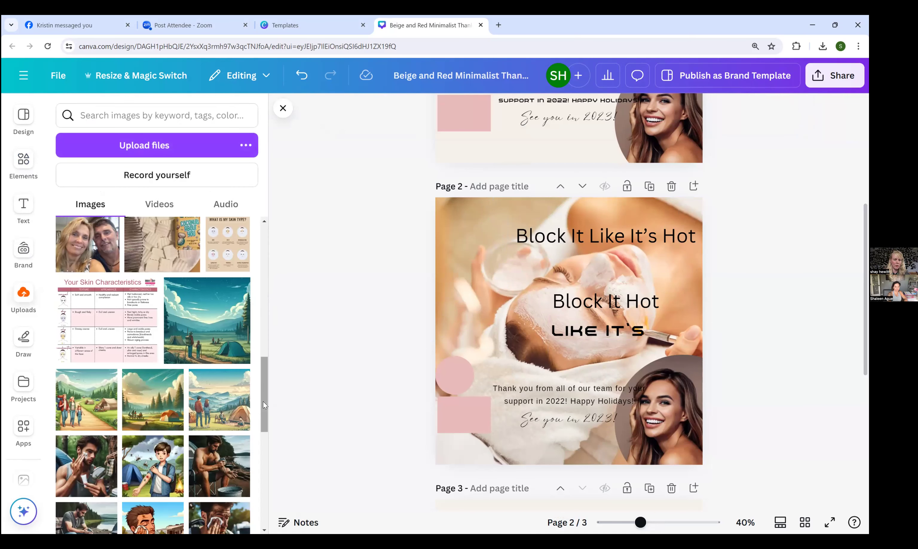
{"action": "left_click_drag", "start_coordinate": [260, 454], "coordinate": [264, 517]}
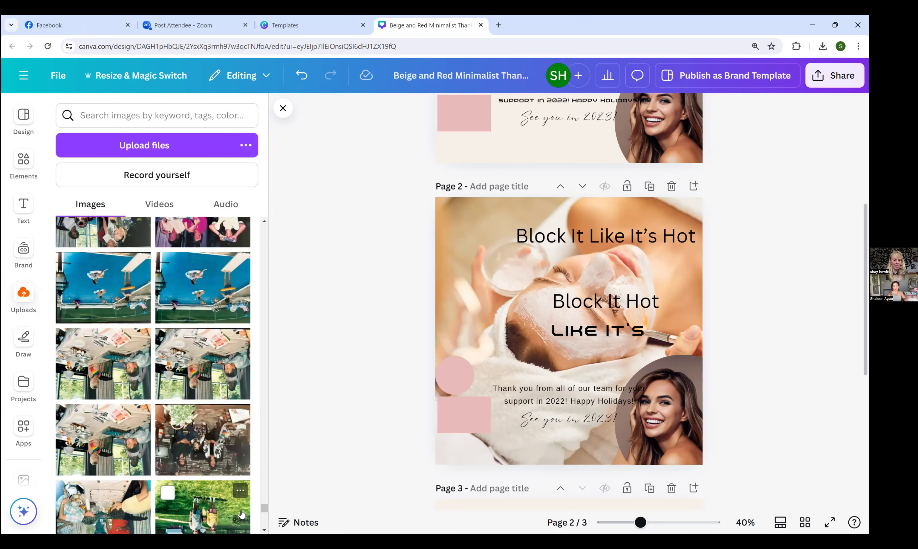
{"action": "scroll", "coordinate": [152, 374], "scroll_direction": "down", "scroll_amount": 5}
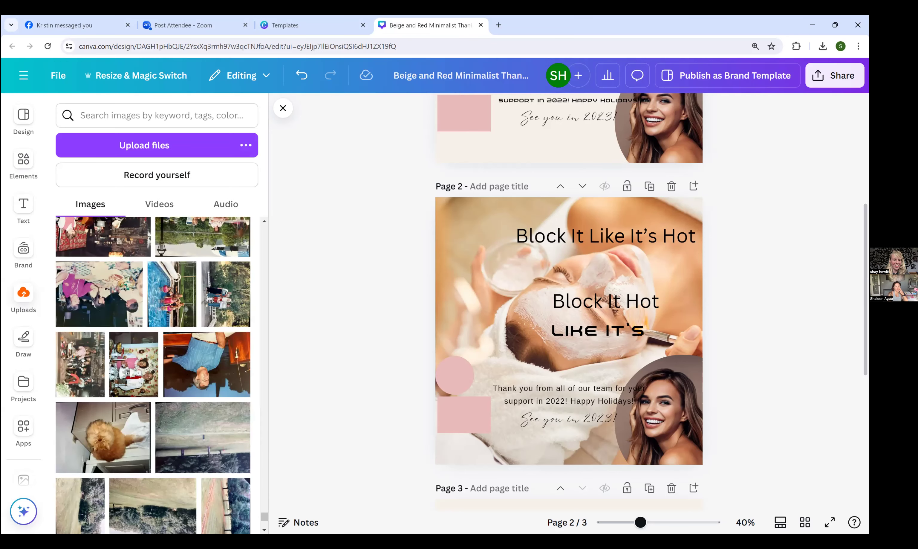
{"action": "scroll", "coordinate": [153, 374], "scroll_direction": "down", "scroll_amount": 3}
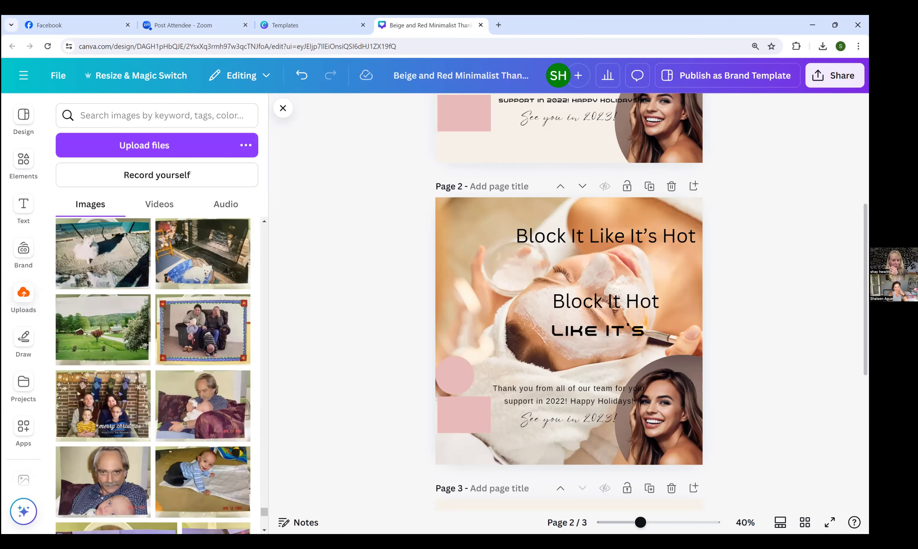
{"action": "scroll", "coordinate": [248, 380], "scroll_direction": "down", "scroll_amount": 3}
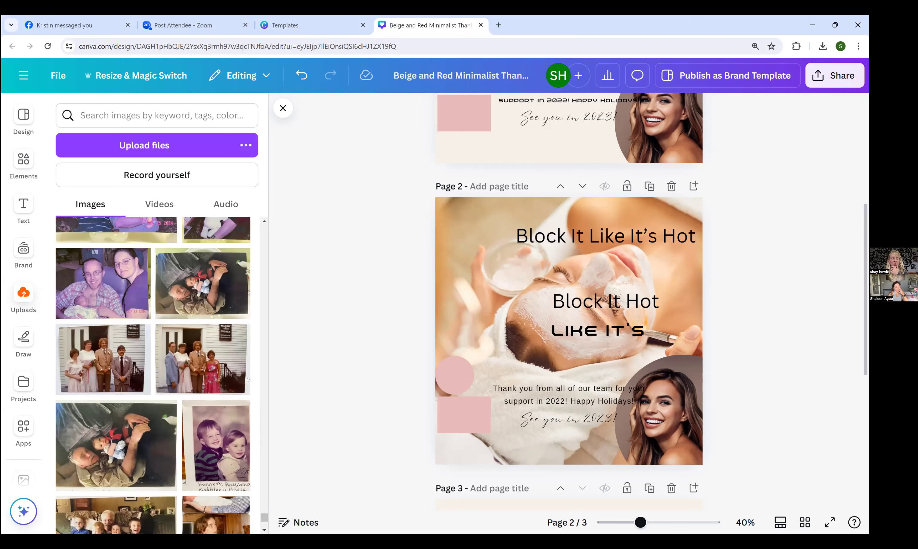
{"action": "scroll", "coordinate": [248, 380], "scroll_direction": "down", "scroll_amount": 3}
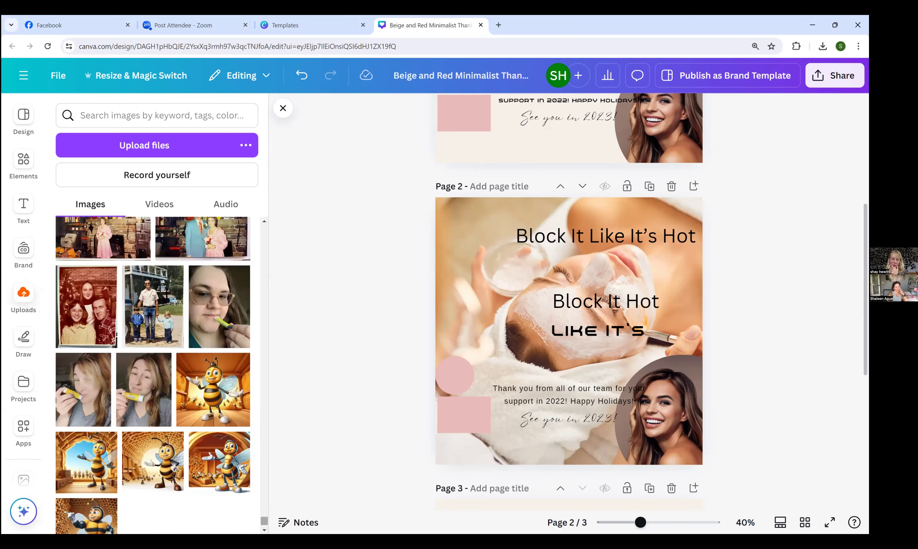
{"action": "scroll", "coordinate": [152, 375], "scroll_direction": "down", "scroll_amount": 6}
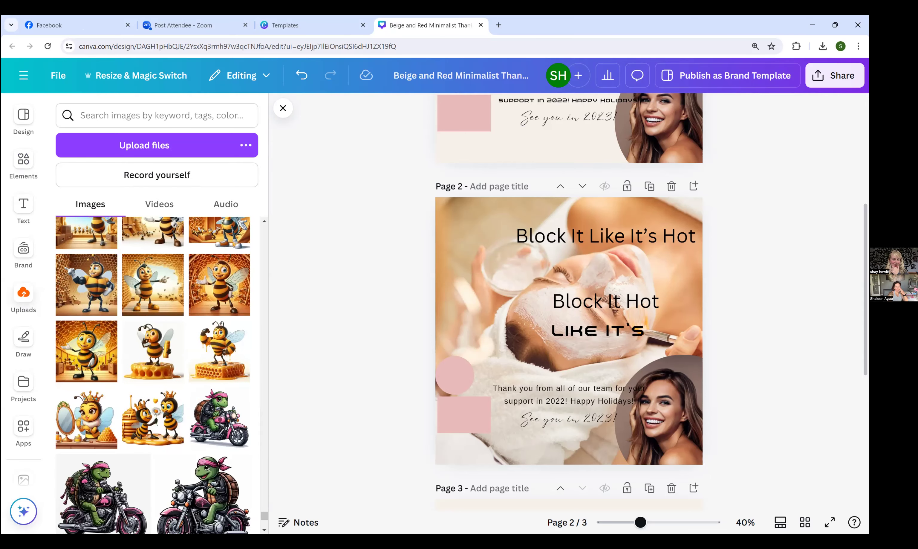
{"action": "scroll", "coordinate": [193, 338], "scroll_direction": "down", "scroll_amount": 5}
{"action": "mouse_move", "coordinate": [167, 325]}
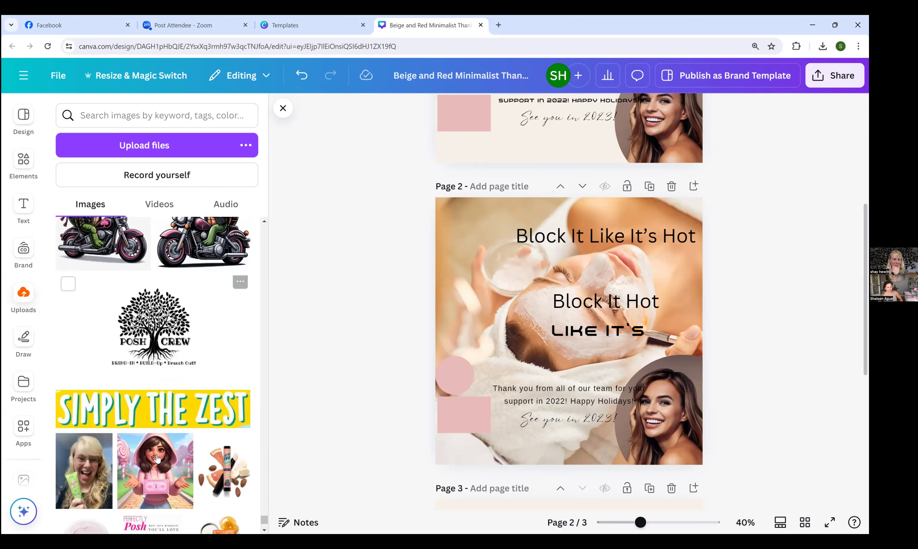
{"action": "left_click", "coordinate": [223, 443]}
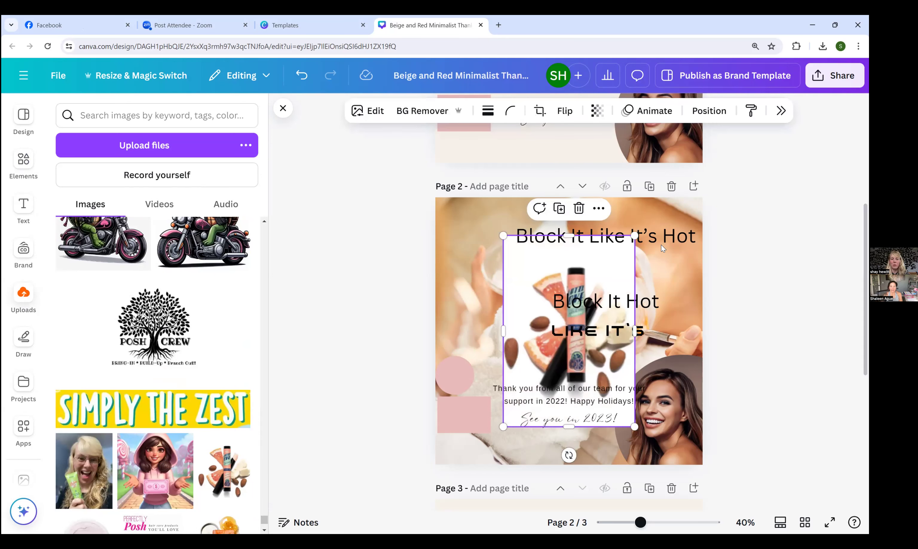
Step: Remove the background from the lip product photo and move it to page 2's upper-left corner
{"action": "left_click", "coordinate": [422, 111]}
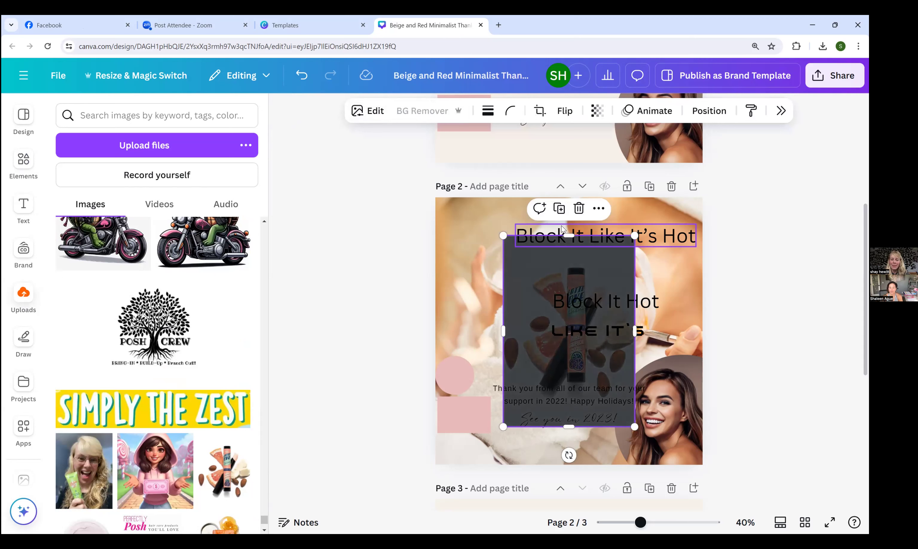
{"action": "left_click", "coordinate": [802, 333]}
{"action": "left_click_drag", "start_coordinate": [576, 369], "coordinate": [462, 298]}
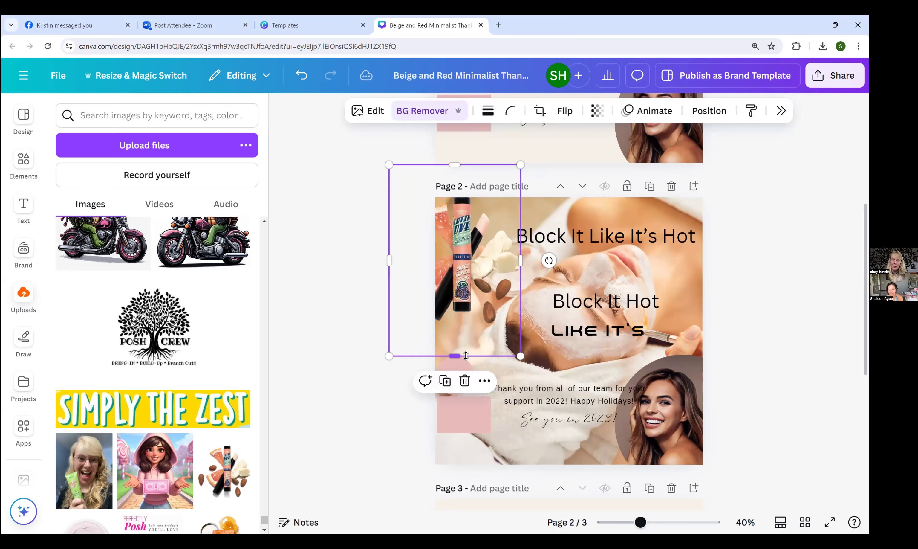
Step: Tilt the lip product cutout counterclockwise and nudge it within page 2's upper-left corner
{"action": "left_click_drag", "start_coordinate": [553, 258], "coordinate": [579, 244]}
{"action": "left_click_drag", "start_coordinate": [479, 252], "coordinate": [484, 259]}
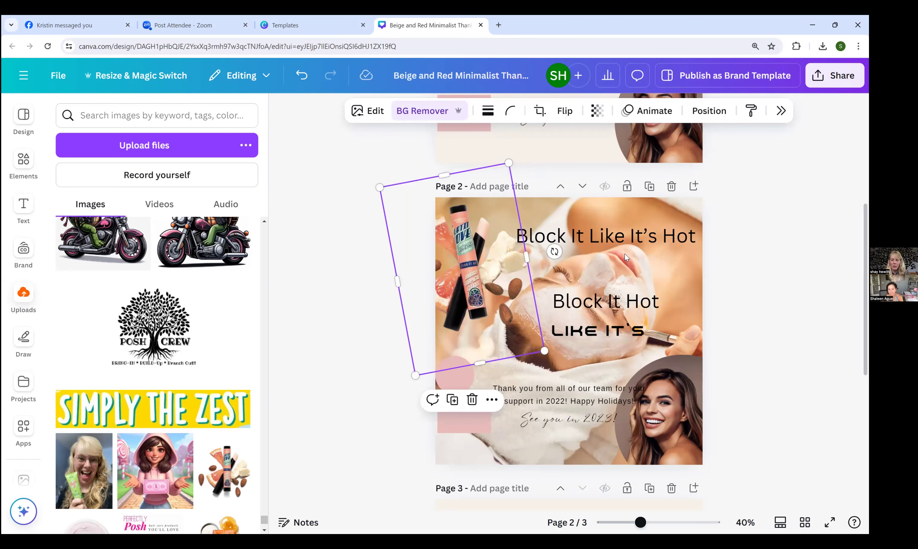
Step: Delete the separate "Block It Hot" and "LIKE IT'S" text elements from page 2
{"action": "left_click", "coordinate": [595, 303]}
{"action": "key", "text": "Delete"}
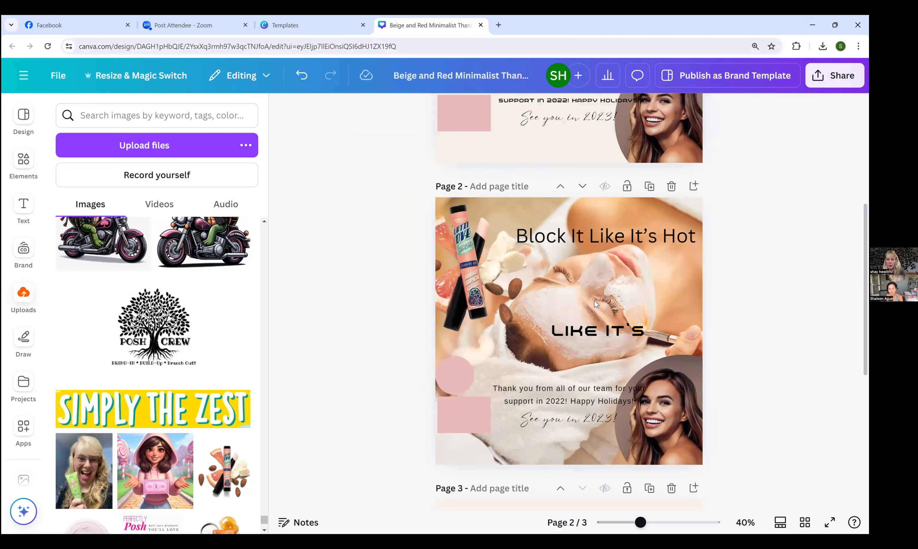
{"action": "left_click", "coordinate": [598, 332]}
{"action": "key", "text": "Delete"}
Step: Remove the pink shape from page 2 and shift the thank-you message and "See you in 2023!" text toward the lower-left
{"action": "left_click", "coordinate": [581, 387]}
{"action": "mouse_move", "coordinate": [612, 396]}
{"action": "left_mouse_down"}
{"action": "mouse_move", "coordinate": [612, 356]}
{"action": "mouse_move", "coordinate": [608, 385]}
{"action": "left_mouse_up"}
{"action": "left_click", "coordinate": [460, 418]}
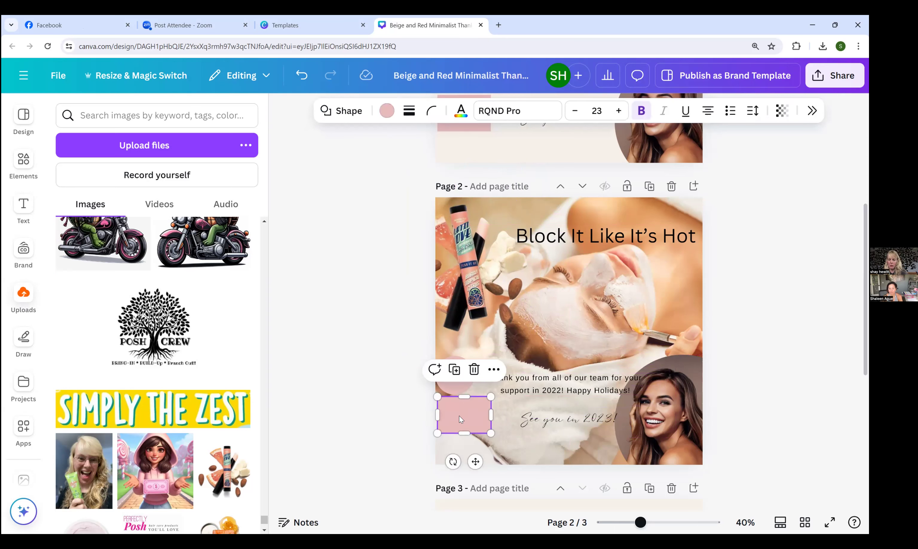
{"action": "key", "text": "Delete"}
{"action": "left_click_drag", "start_coordinate": [572, 418], "coordinate": [506, 446]}
{"action": "left_click_drag", "start_coordinate": [552, 384], "coordinate": [516, 404]}
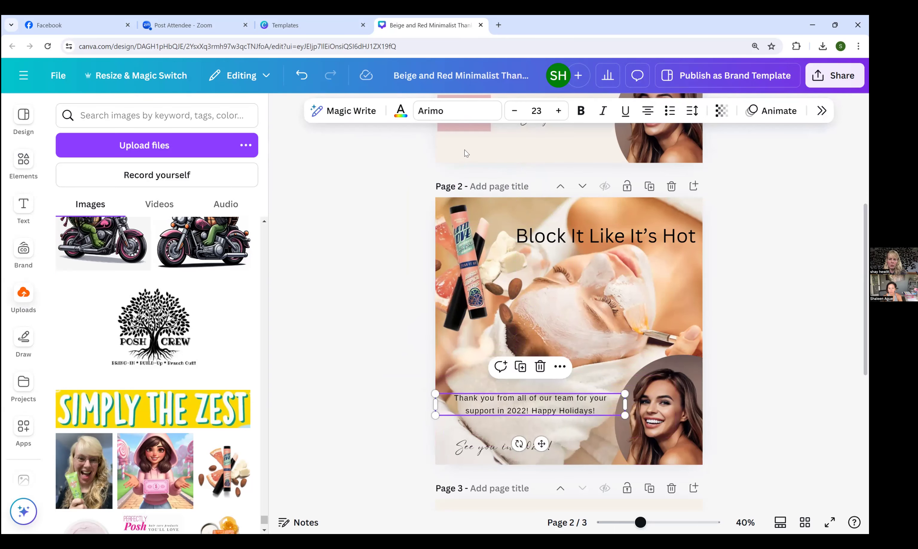
Step: Format page 2's thank-you message as bold Canva Sans at size 32
{"action": "left_click", "coordinate": [580, 110]}
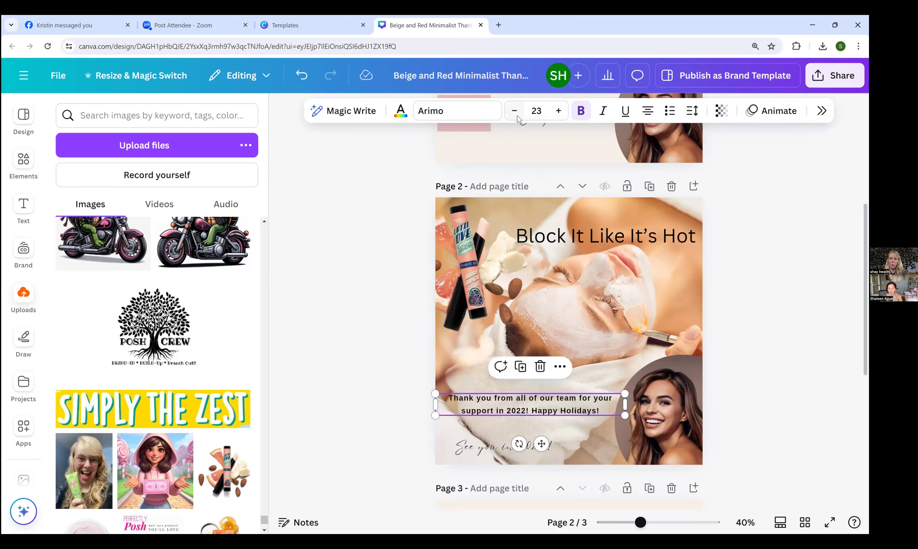
{"action": "left_click", "coordinate": [455, 112]}
{"action": "left_click", "coordinate": [491, 315]}
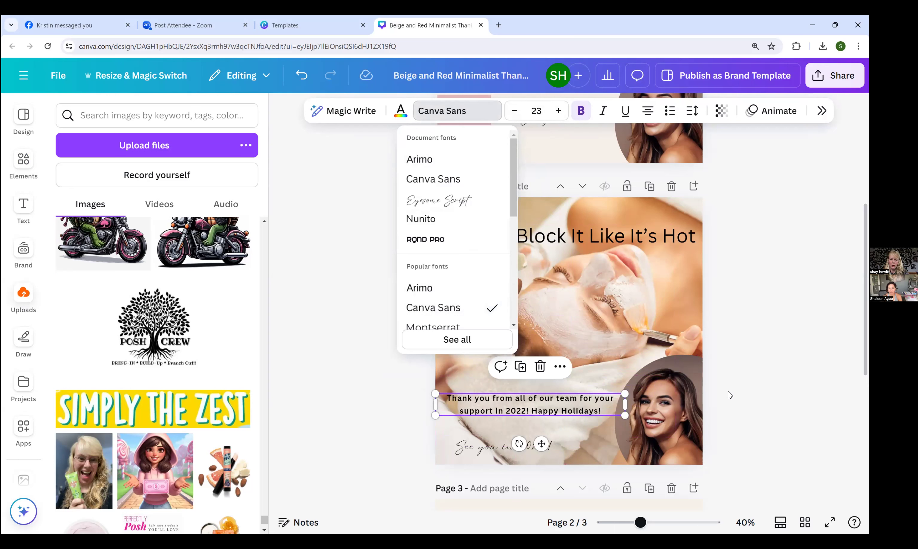
{"action": "left_click", "coordinate": [560, 111]}
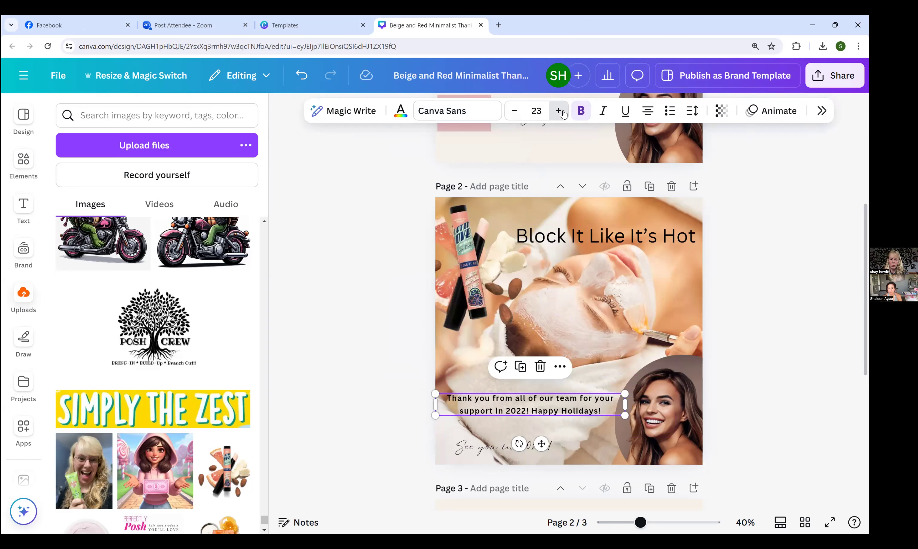
{"action": "left_click", "coordinate": [559, 112]}
{"action": "left_click", "coordinate": [559, 111]}
{"action": "left_click", "coordinate": [559, 112]}
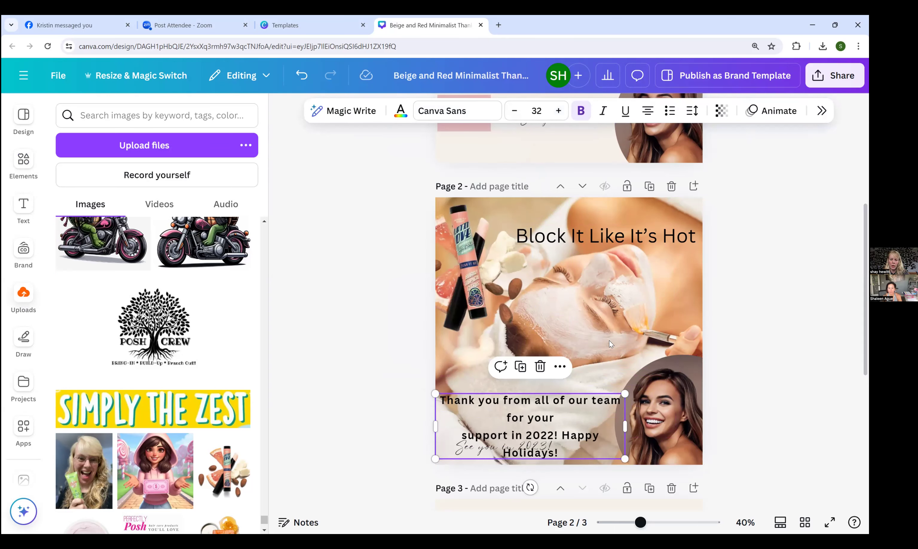
Step: Remove the line break after "your" in the thank-you message and narrow its box to three lines beside the circular portrait
{"action": "left_click_drag", "start_coordinate": [583, 397], "coordinate": [563, 388]}
{"action": "double_click", "coordinate": [573, 391]}
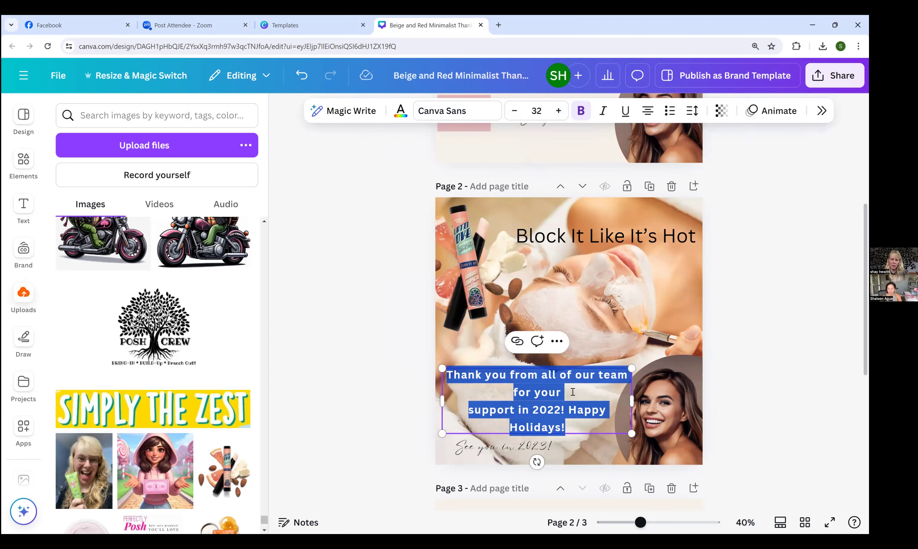
{"action": "left_click", "coordinate": [572, 392]}
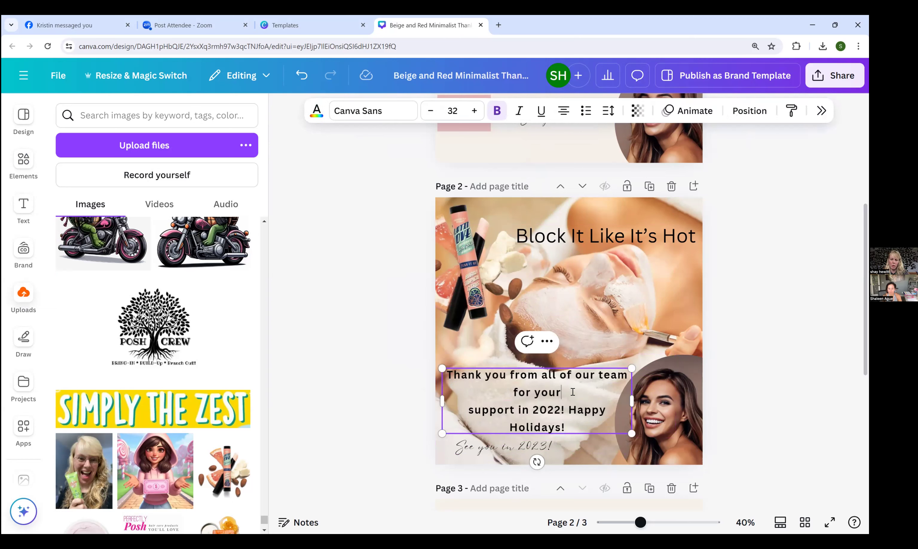
{"action": "key", "text": "Delete"}
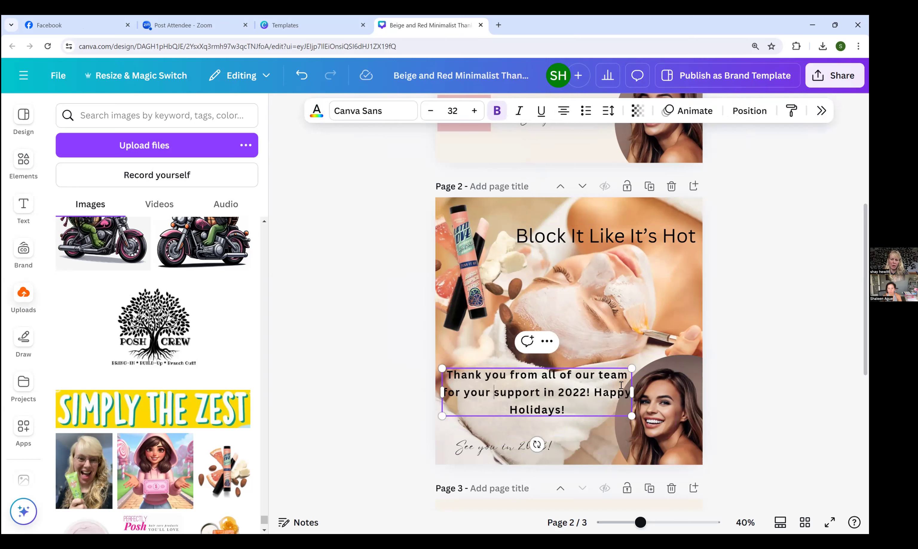
{"action": "left_click_drag", "start_coordinate": [633, 393], "coordinate": [585, 404]}
{"action": "left_click", "coordinate": [778, 410]}
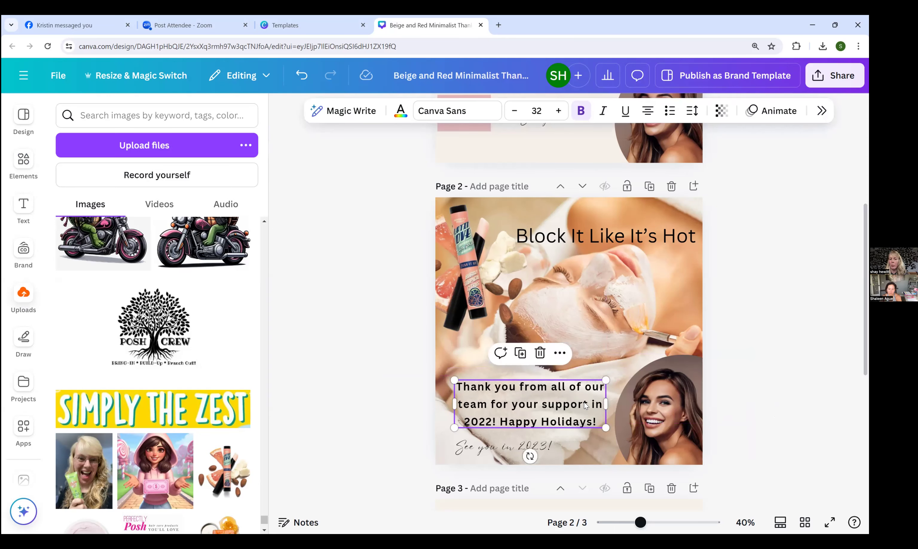
Step: Reposition the "See you in 2023!" text directly beneath the thank-you message
{"action": "left_click", "coordinate": [544, 446]}
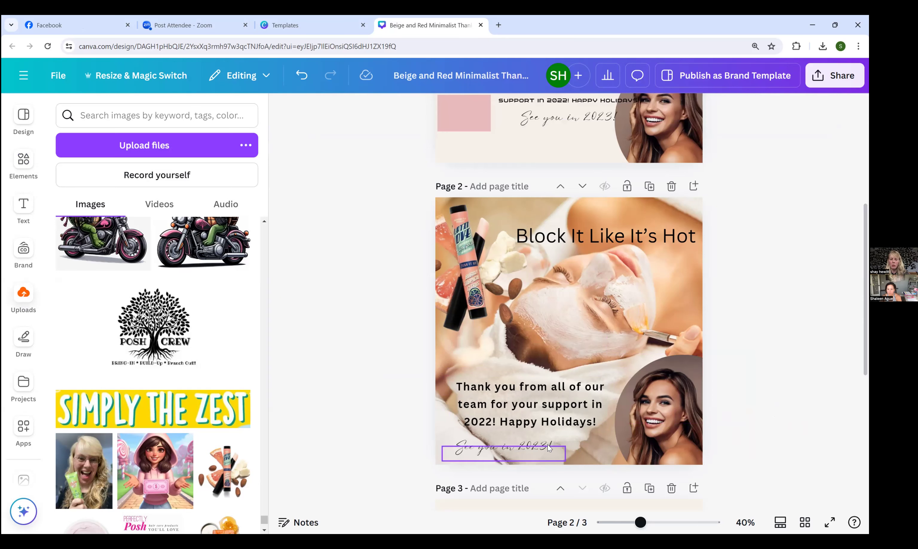
{"action": "left_click", "coordinate": [522, 444]}
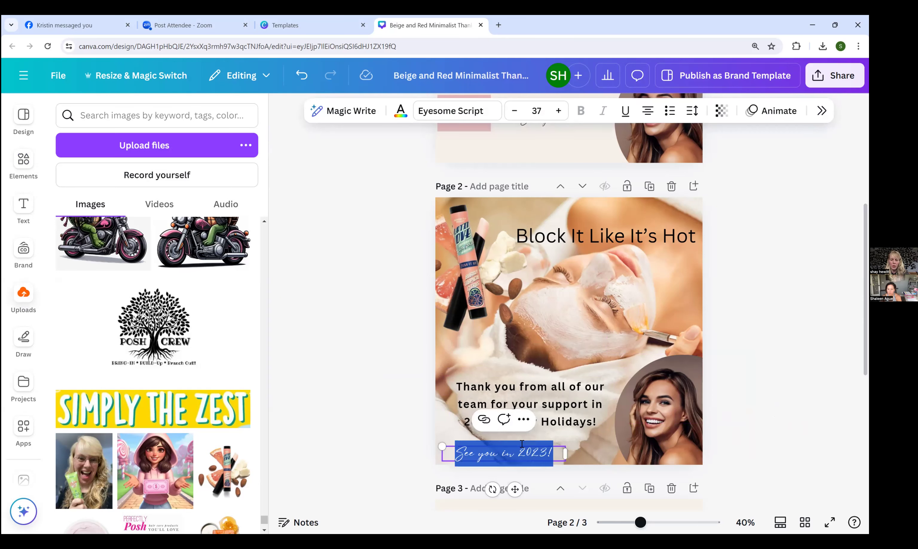
{"action": "left_click", "coordinate": [743, 476]}
{"action": "left_click_drag", "start_coordinate": [537, 456], "coordinate": [568, 438]}
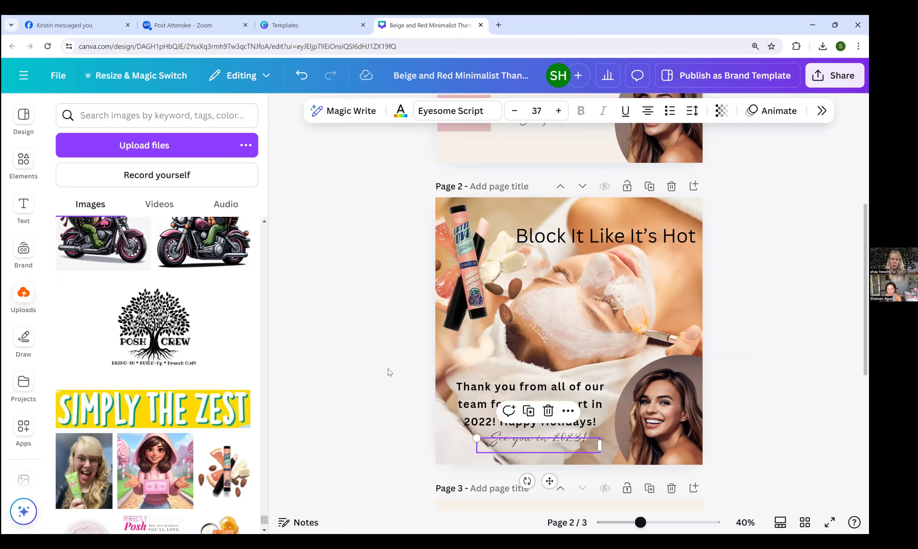
Step: Add the uploaded Posh Crew tree logo to page 2 and remove its background
{"action": "left_click", "coordinate": [156, 326]}
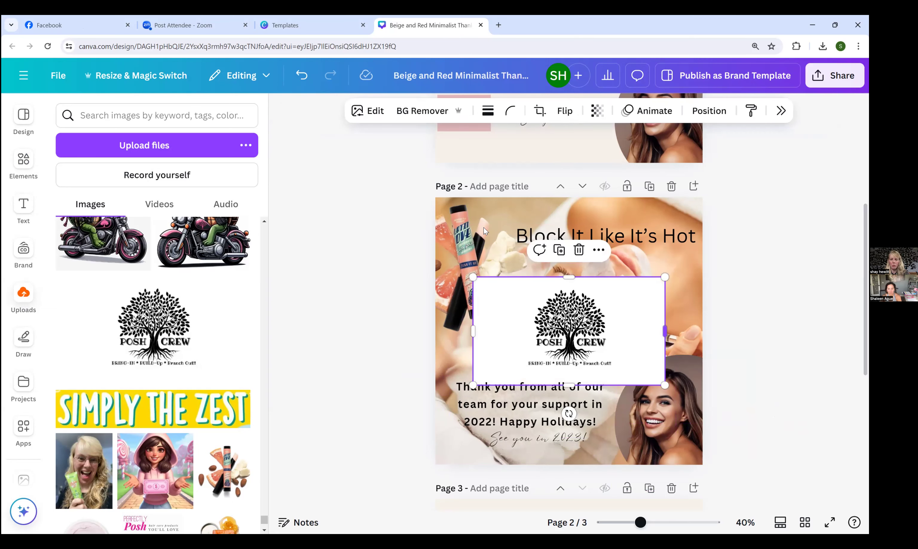
{"action": "left_click", "coordinate": [418, 111]}
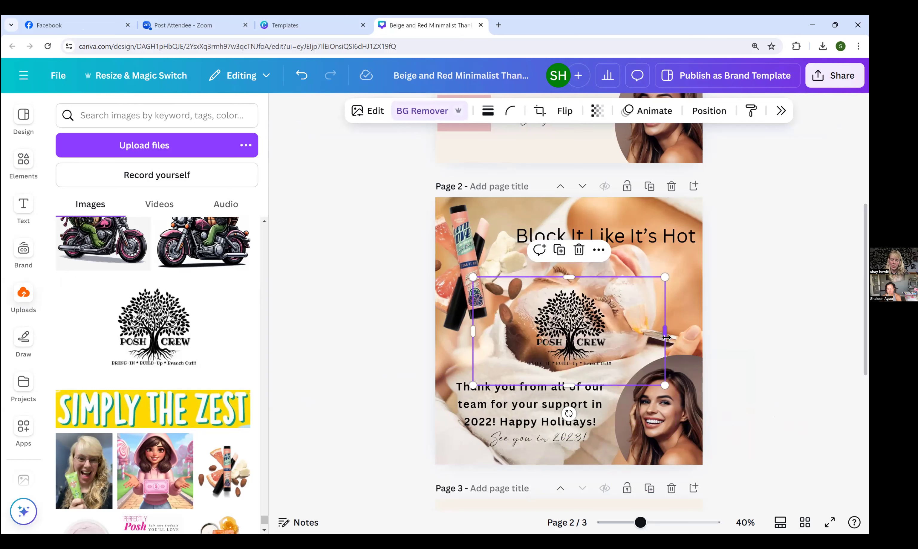
Step: Crop the empty sides off the Posh Crew logo and place it, reduced in size, in page 2's lower-left corner
{"action": "left_click_drag", "start_coordinate": [665, 333], "coordinate": [618, 334]}
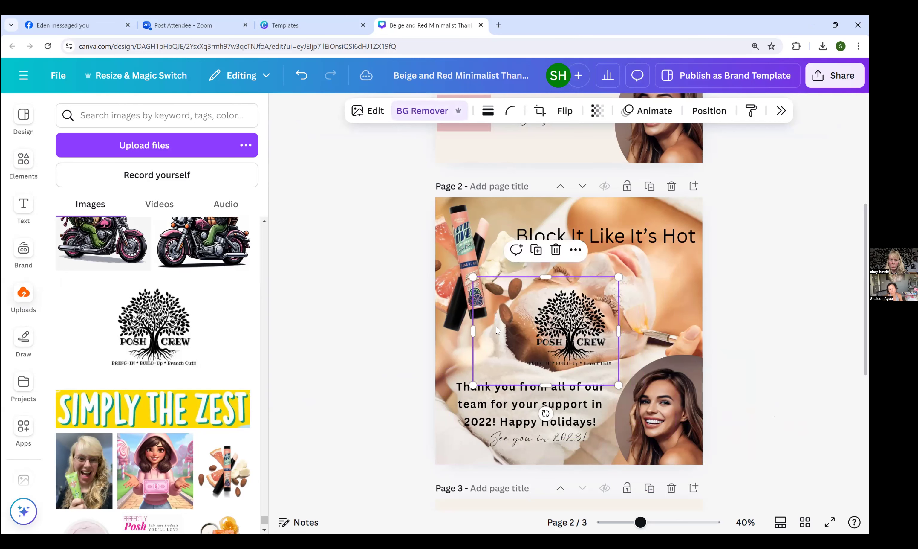
{"action": "left_click_drag", "start_coordinate": [474, 331], "coordinate": [525, 331]}
{"action": "left_click_drag", "start_coordinate": [593, 318], "coordinate": [454, 441]}
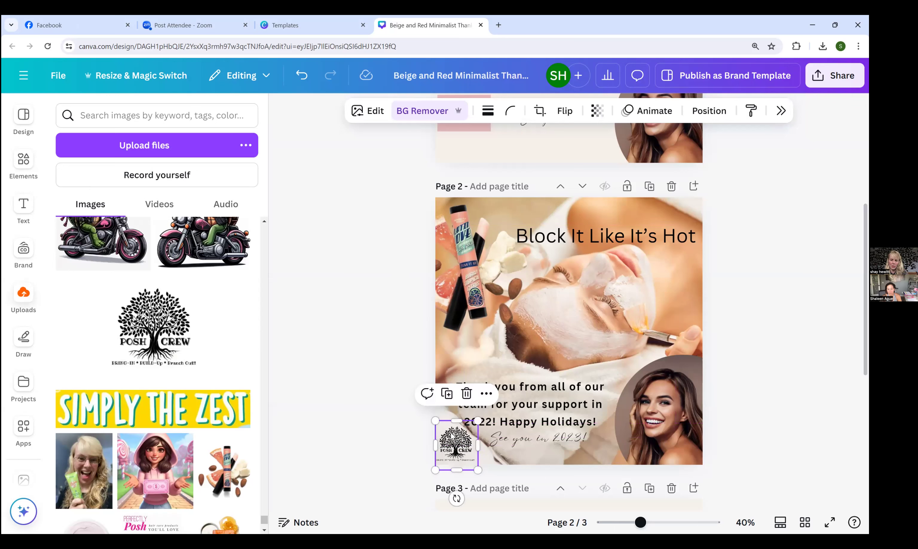
Step: Shift the thank-you message up and to the right and raise "See you in 2023!" slightly to clear the logo
{"action": "left_click", "coordinate": [509, 417]}
{"action": "mouse_move", "coordinate": [509, 417]}
{"action": "left_mouse_down"}
{"action": "mouse_move", "coordinate": [524, 404]}
{"action": "mouse_move", "coordinate": [520, 429]}
{"action": "left_mouse_up"}
{"action": "left_click", "coordinate": [521, 428]}
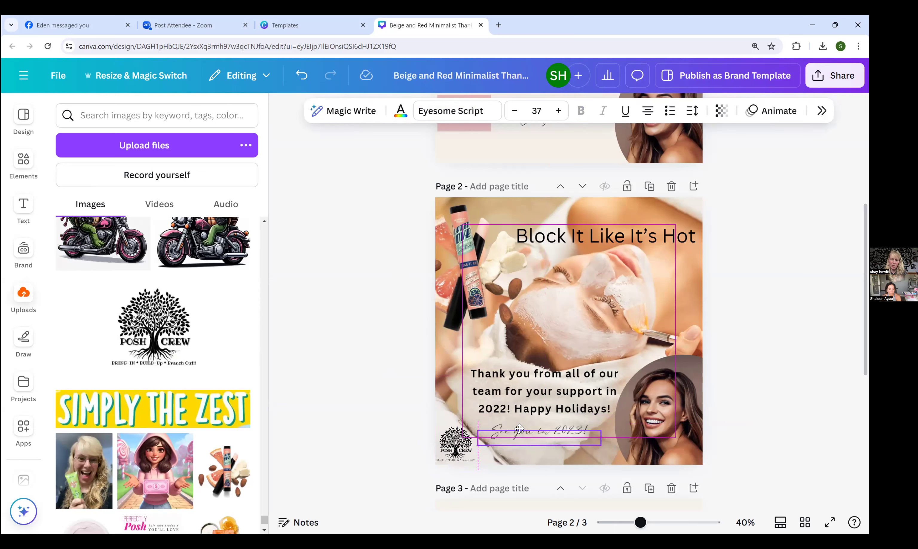
{"action": "left_click", "coordinate": [743, 367]}
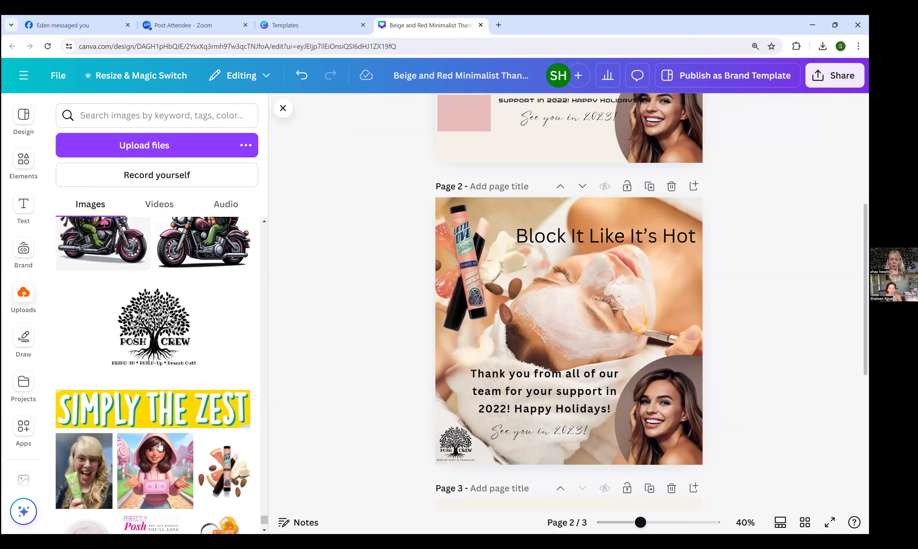
Step: Replace the portrait in page 2's circular frame with the uploaded photo of the blonde woman holding a green tube
{"action": "mouse_move", "coordinate": [67, 469]}
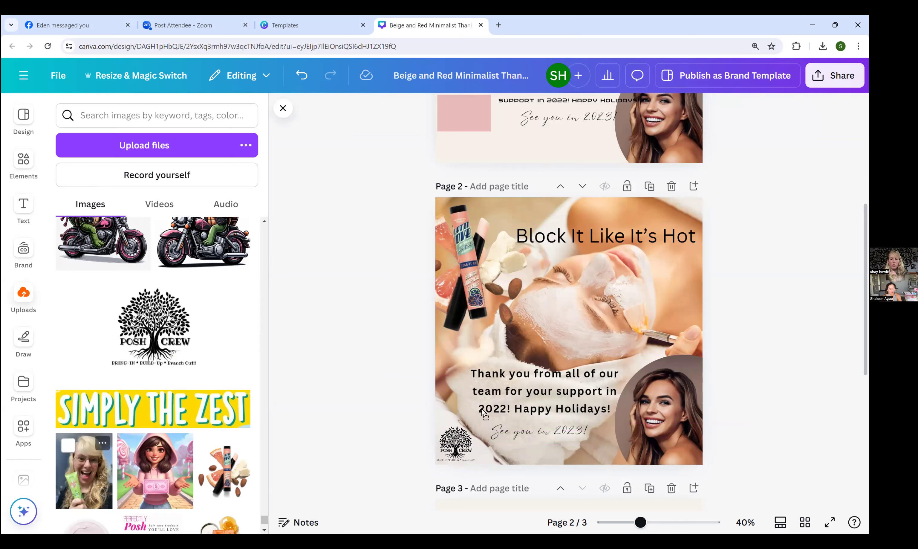
{"action": "left_click_drag", "start_coordinate": [502, 312], "coordinate": [468, 326]}
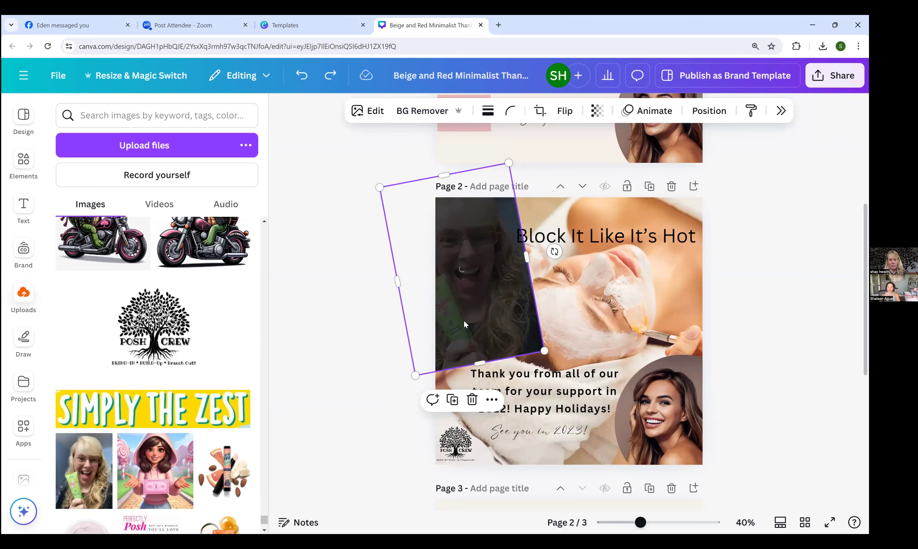
{"action": "left_click_drag", "start_coordinate": [432, 410], "coordinate": [659, 375]}
{"action": "left_click", "coordinate": [668, 400]}
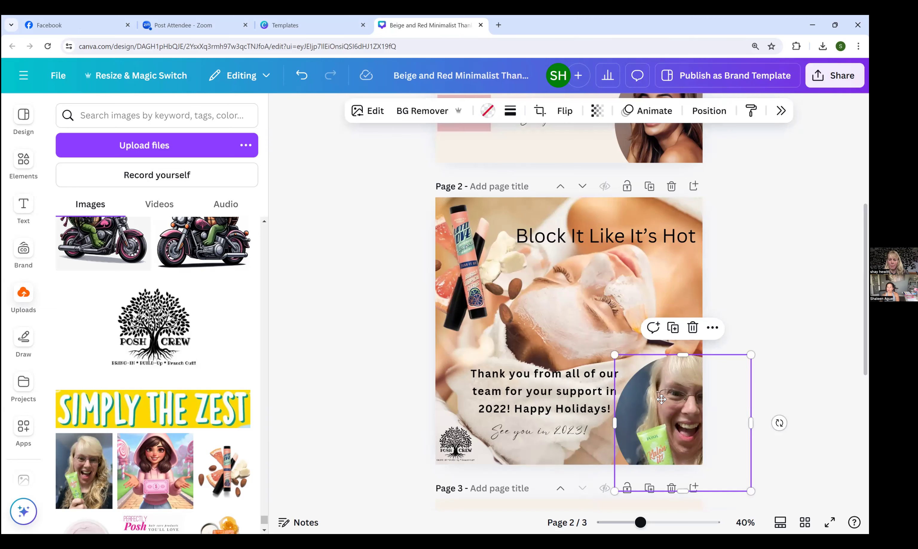
Step: Enlarge and reposition the woman's photo within its circular frame, then scale the frame up toward the upper left
{"action": "double_click", "coordinate": [661, 399]}
{"action": "left_click_drag", "start_coordinate": [638, 394], "coordinate": [606, 413]}
{"action": "left_click_drag", "start_coordinate": [574, 356], "coordinate": [551, 322]}
{"action": "left_click_drag", "start_coordinate": [606, 411], "coordinate": [606, 425]}
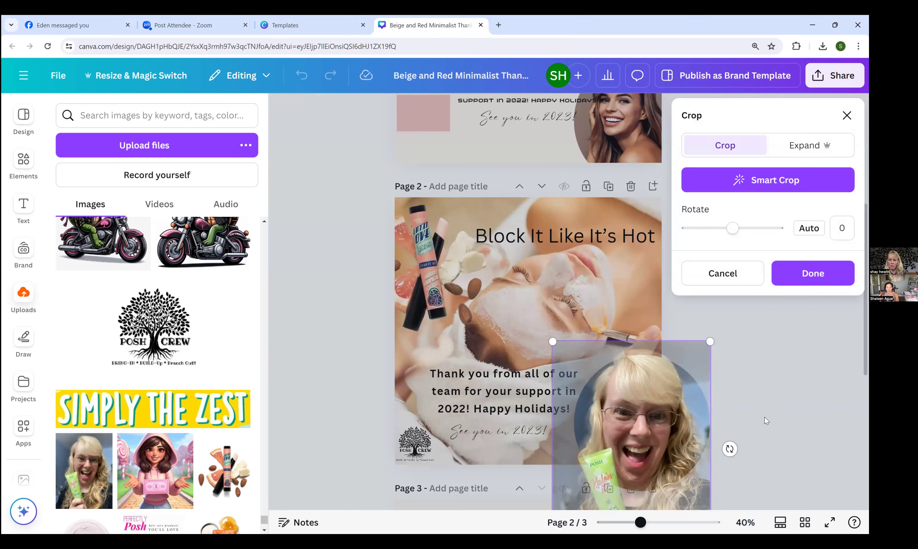
{"action": "left_click", "coordinate": [764, 416]}
{"action": "left_click_drag", "start_coordinate": [669, 375], "coordinate": [648, 358]}
{"action": "left_click", "coordinate": [745, 293]}
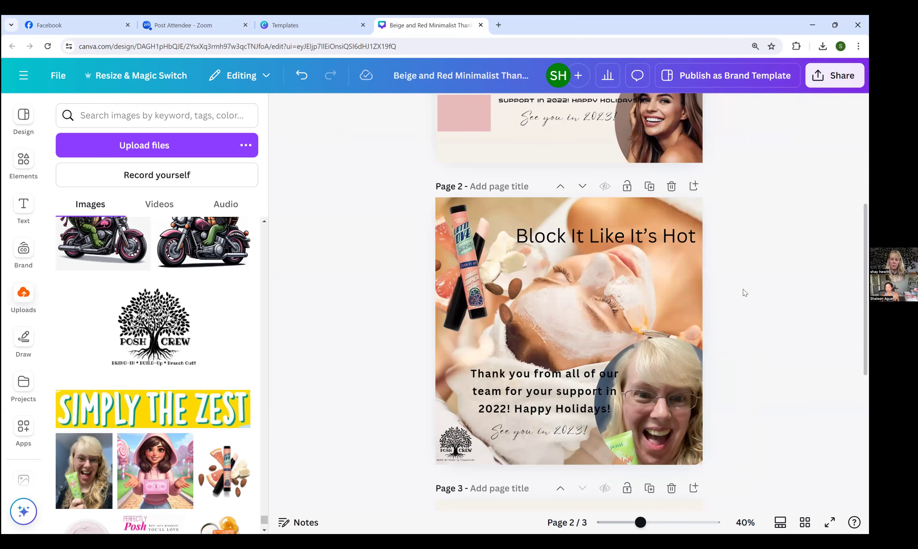
Step: Search the elements library for "Frame" and browse the full collection of frame shapes
{"action": "left_click", "coordinate": [18, 160]}
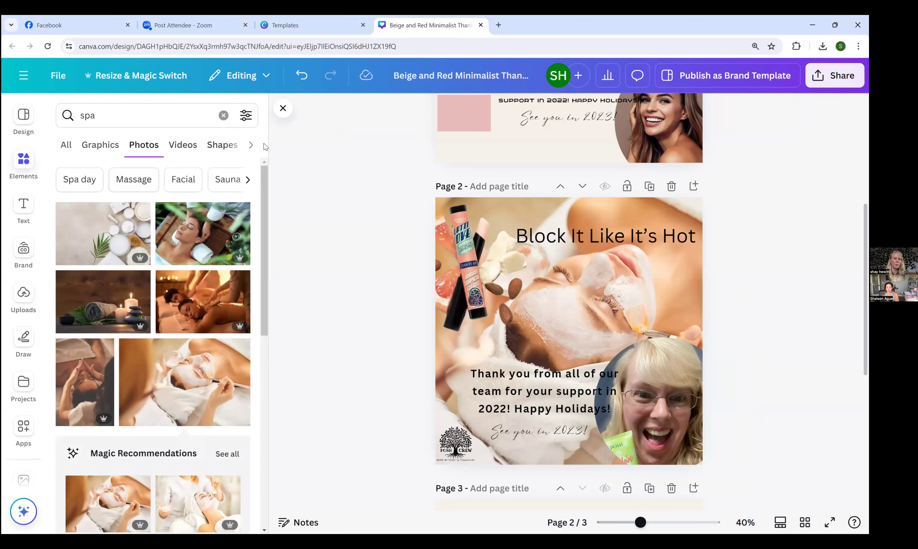
{"action": "left_click", "coordinate": [251, 145]}
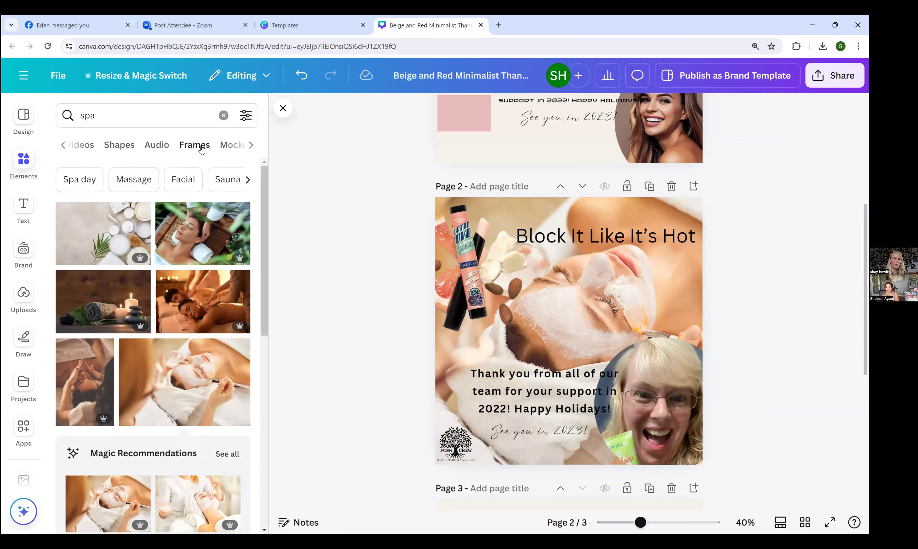
{"action": "left_click", "coordinate": [201, 147]}
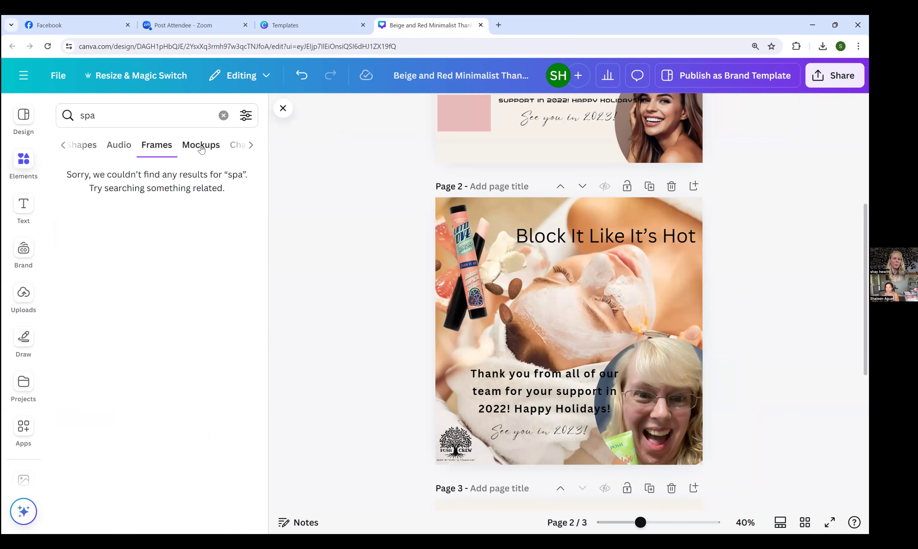
{"action": "left_click", "coordinate": [224, 115]}
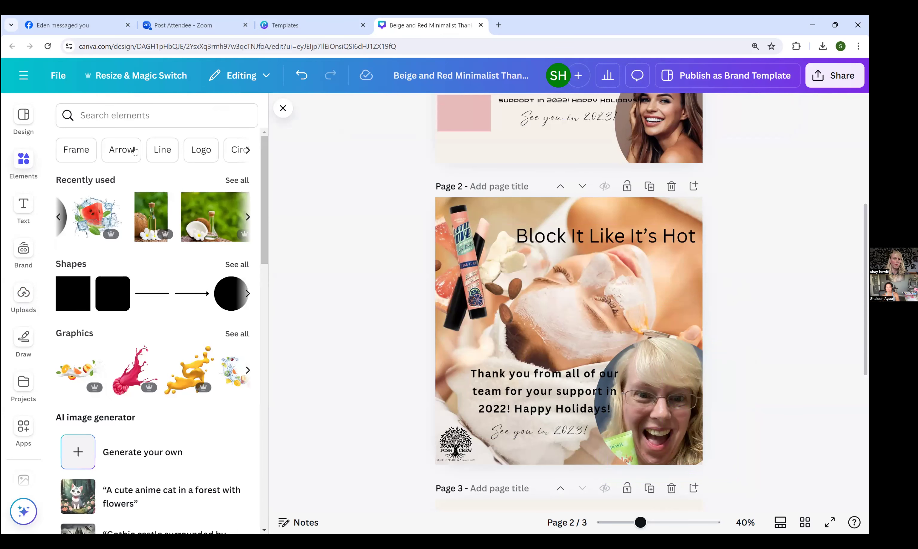
{"action": "left_click", "coordinate": [76, 150]}
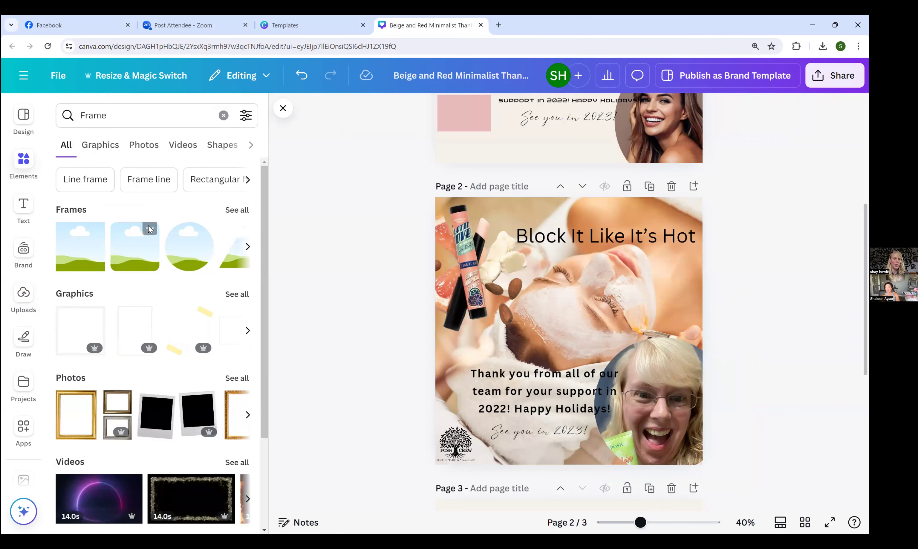
{"action": "left_click", "coordinate": [236, 209]}
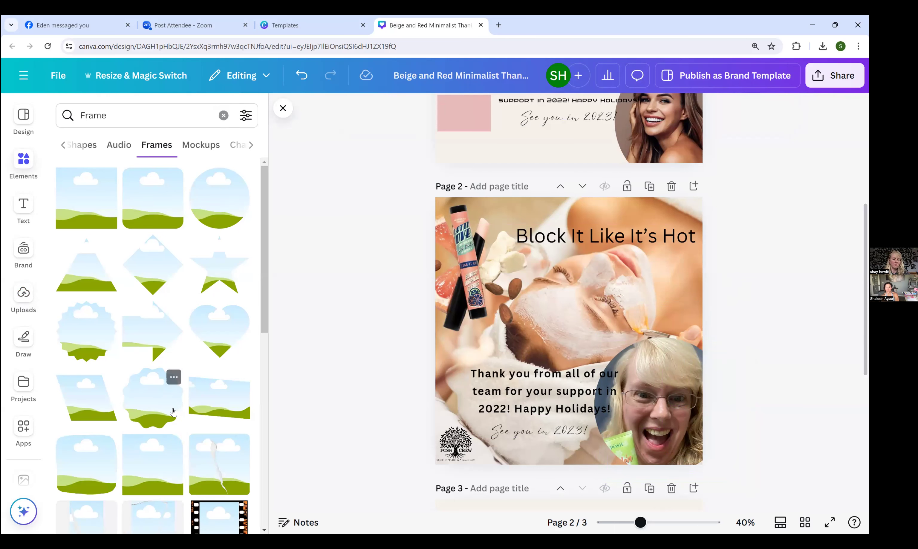
{"action": "scroll", "coordinate": [174, 412], "scroll_direction": "down", "scroll_amount": 15}
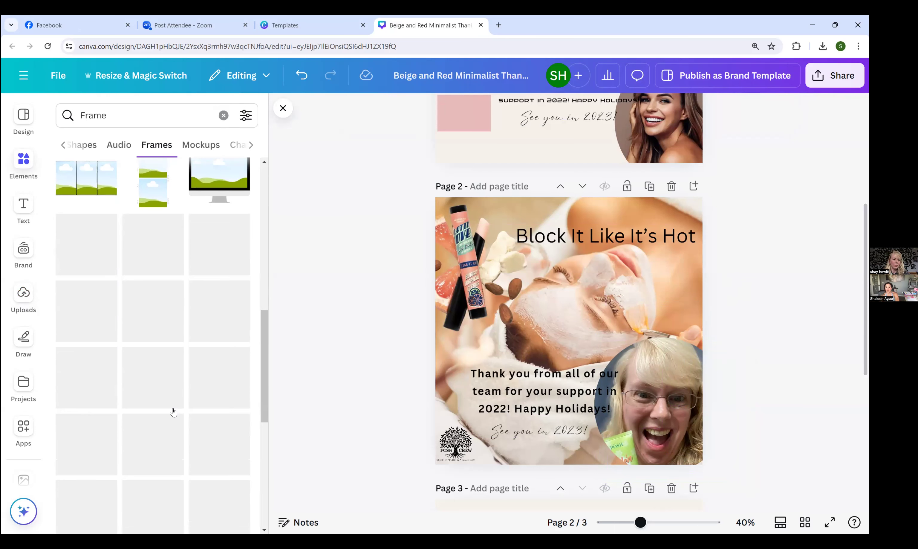
{"action": "scroll", "coordinate": [173, 412], "scroll_direction": "down", "scroll_amount": 5}
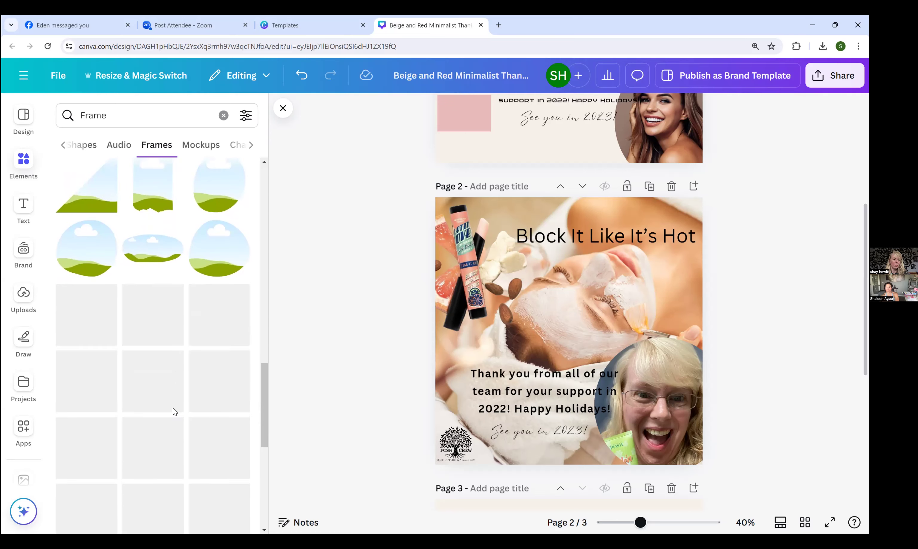
{"action": "scroll", "coordinate": [173, 412], "scroll_direction": "down", "scroll_amount": 5}
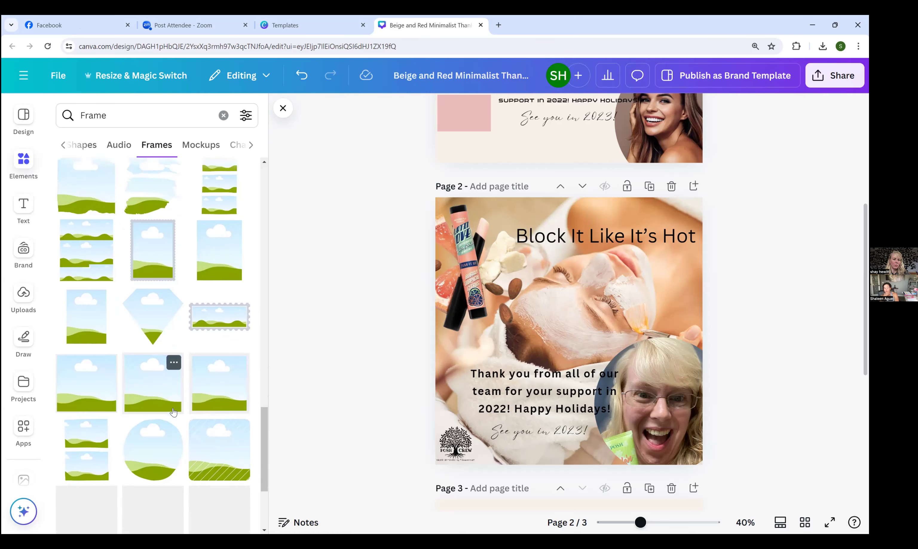
Step: Add the puzzle-piece frame to page 2 and fill it with the uploaded photo of the blonde woman holding a green tube
{"action": "scroll", "coordinate": [173, 412], "scroll_direction": "down", "scroll_amount": 5}
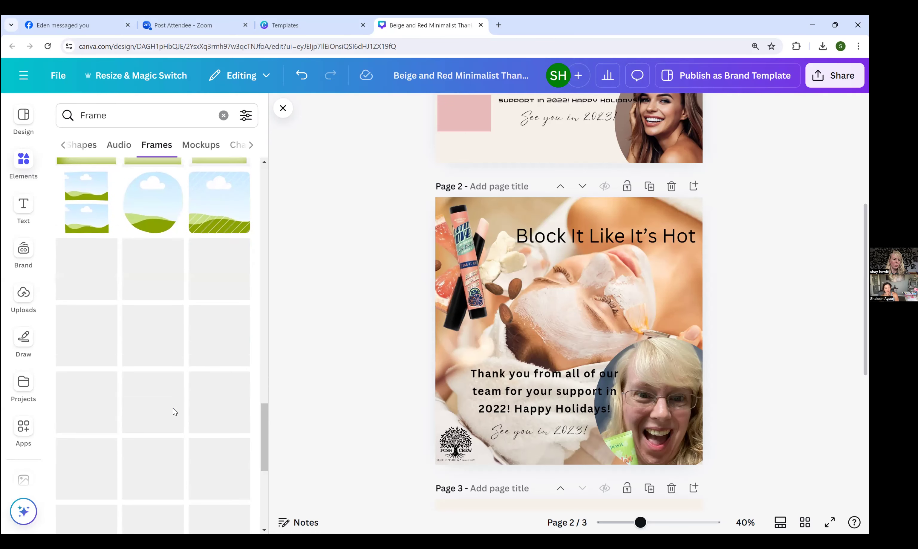
{"action": "scroll", "coordinate": [173, 412], "scroll_direction": "down", "scroll_amount": 5}
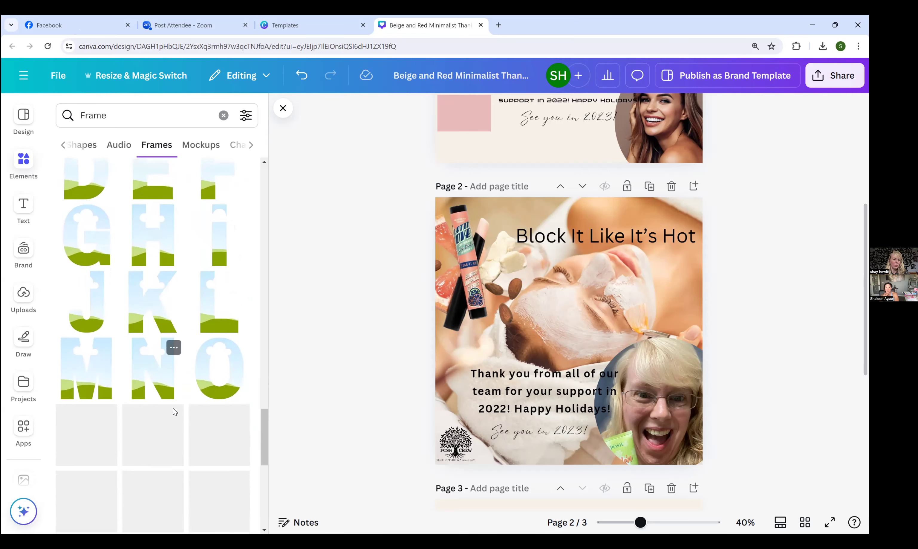
{"action": "scroll", "coordinate": [173, 412], "scroll_direction": "down", "scroll_amount": 6}
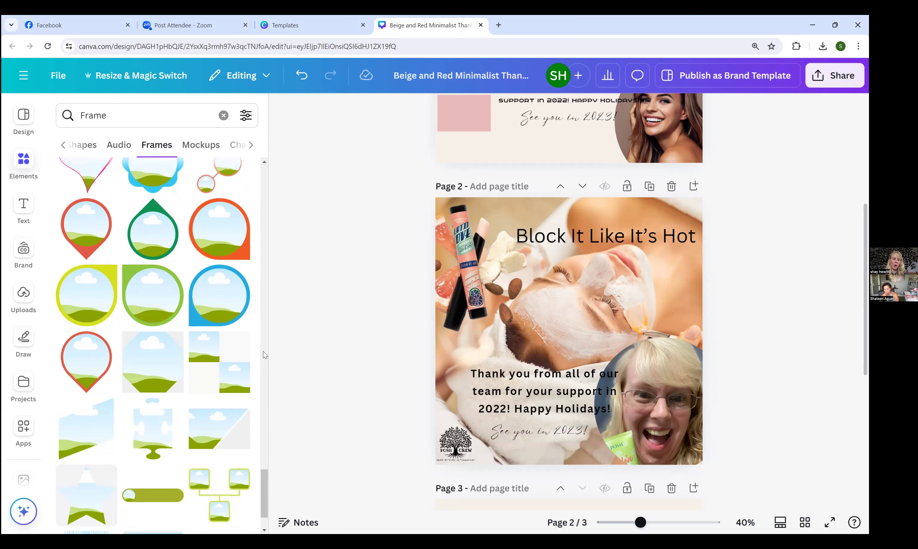
{"action": "left_click", "coordinate": [157, 436]}
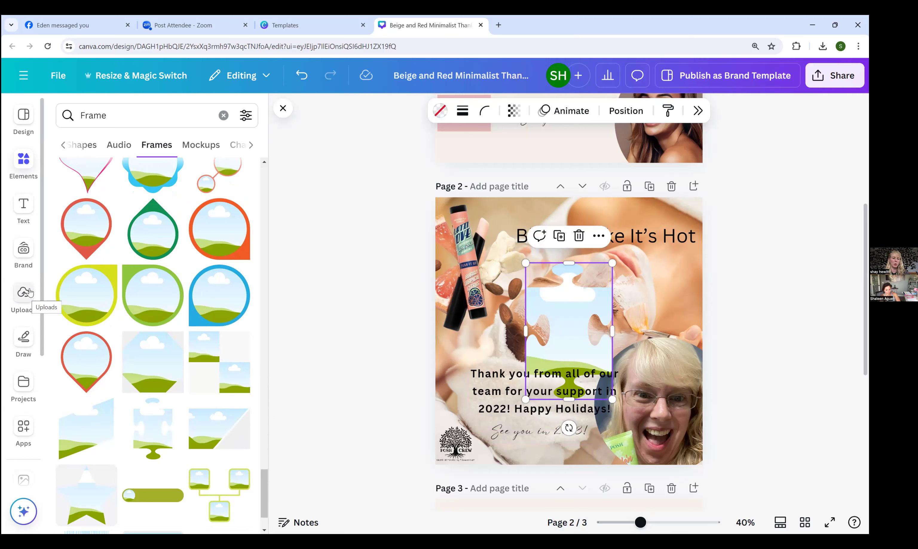
{"action": "left_click", "coordinate": [23, 295]}
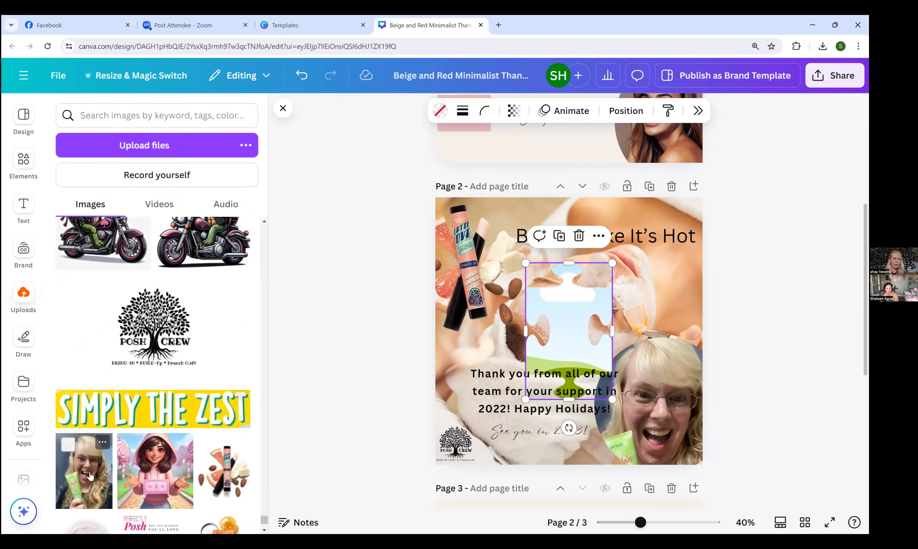
{"action": "left_click_drag", "start_coordinate": [84, 470], "coordinate": [560, 285]}
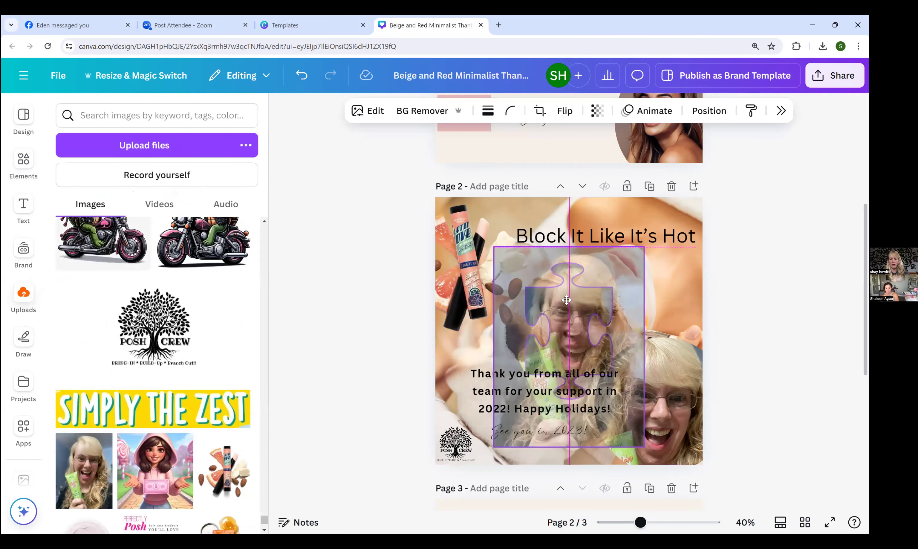
Step: Move the puzzle-piece framed photo to the upper-right corner of page 2
{"action": "left_click", "coordinate": [570, 321]}
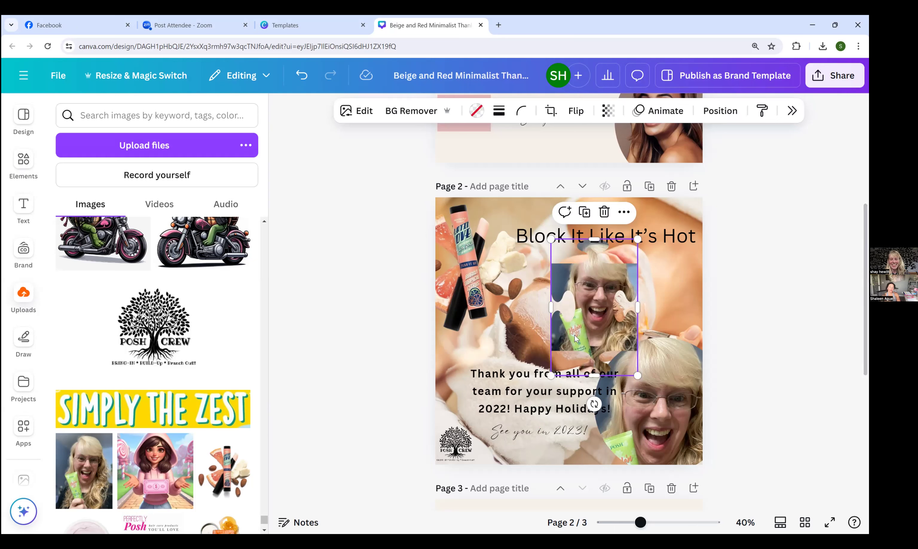
{"action": "left_click_drag", "start_coordinate": [595, 325], "coordinate": [552, 330]}
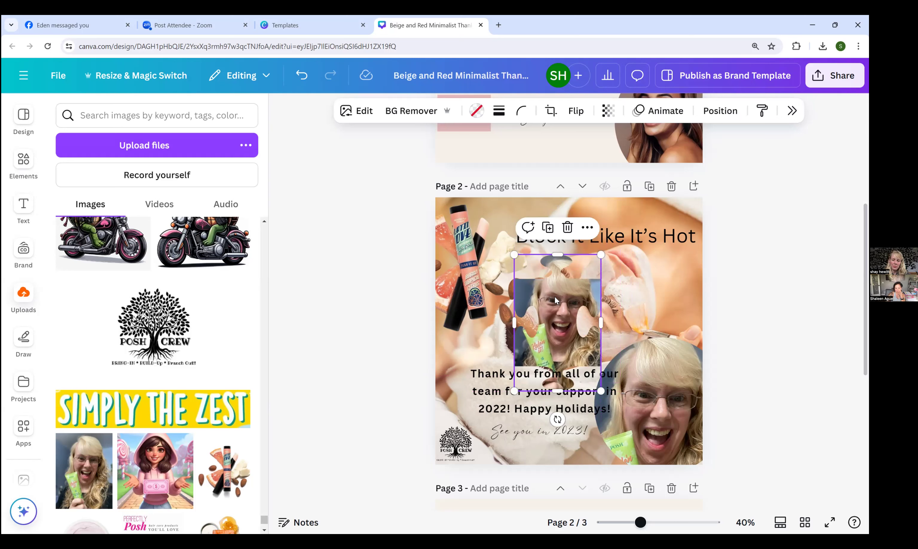
{"action": "left_click_drag", "start_coordinate": [560, 300], "coordinate": [668, 244]}
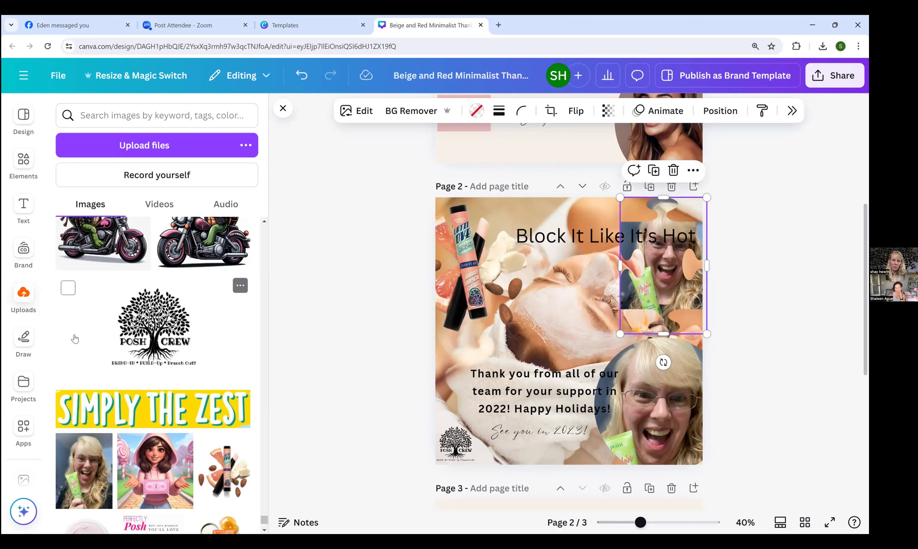
Step: Add the uploaded pink Perfectly Posh Consultant logo without the solid background to page 2 and enlarge it toward the upper left
{"action": "scroll", "coordinate": [74, 338], "scroll_direction": "down", "scroll_amount": 4}
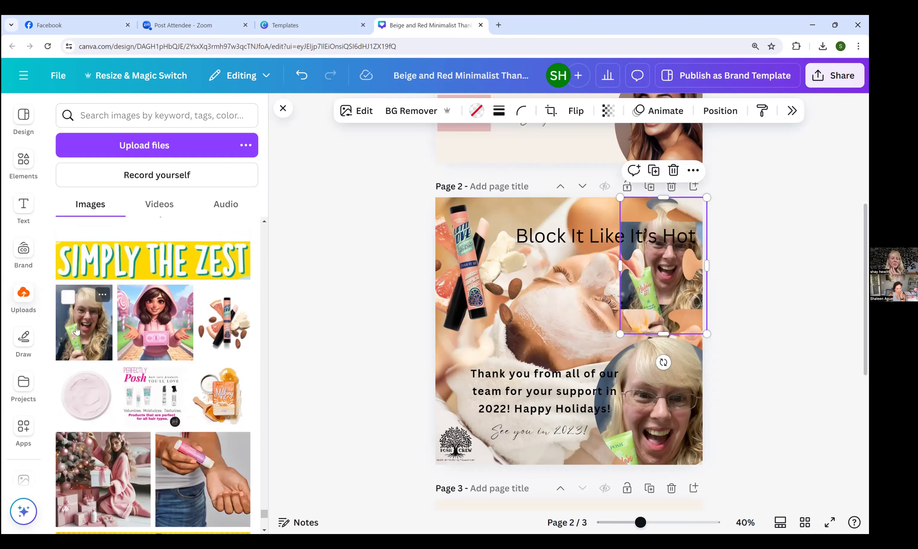
{"action": "scroll", "coordinate": [76, 330], "scroll_direction": "down", "scroll_amount": 6}
{"action": "scroll", "coordinate": [77, 331], "scroll_direction": "down", "scroll_amount": 6}
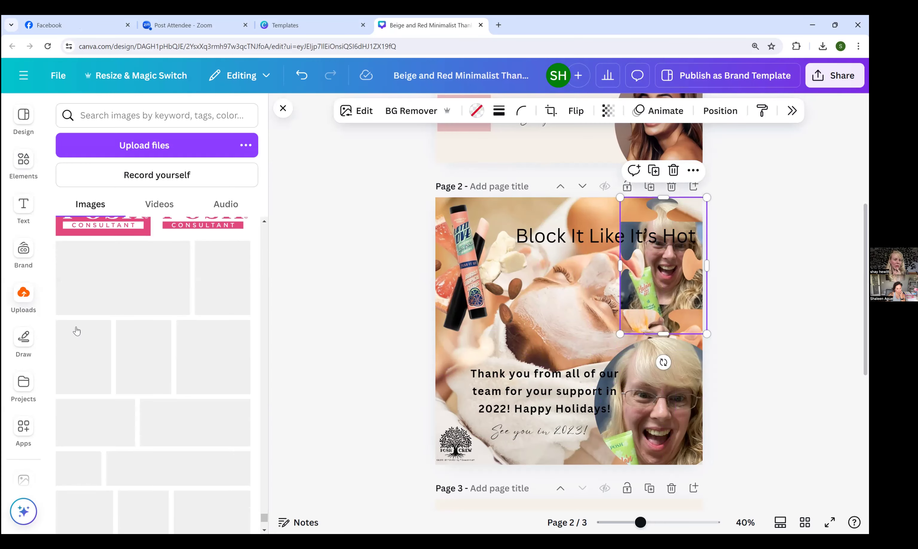
{"action": "scroll", "coordinate": [77, 330], "scroll_direction": "up", "scroll_amount": 3}
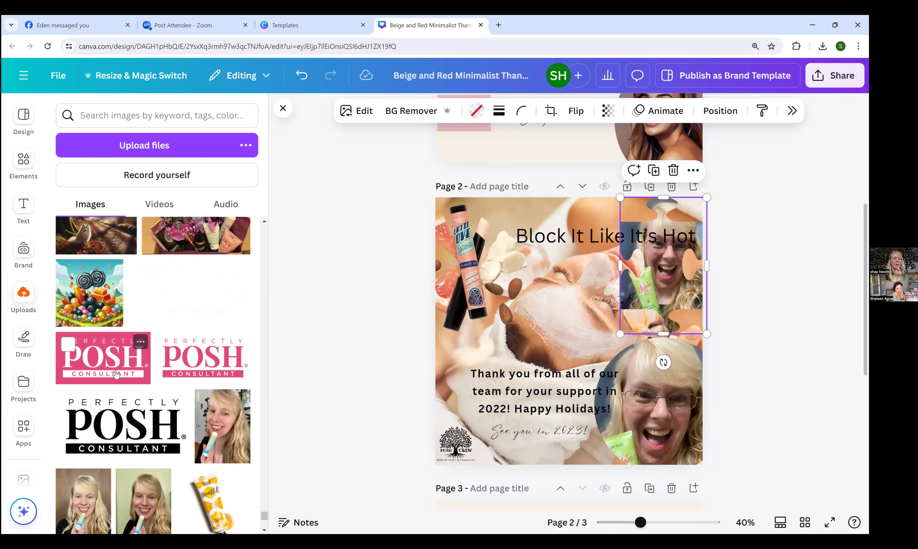
{"action": "left_click", "coordinate": [192, 369]}
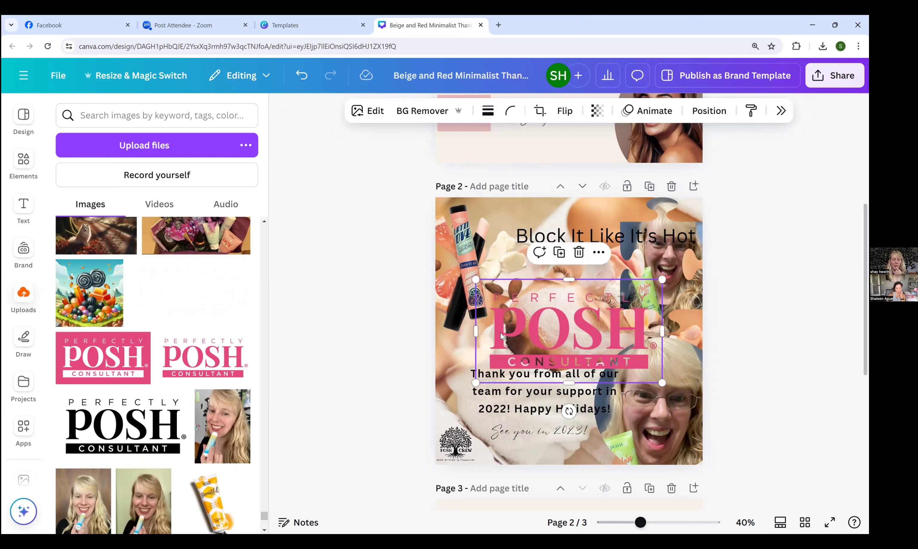
{"action": "left_click_drag", "start_coordinate": [501, 287], "coordinate": [452, 246]}
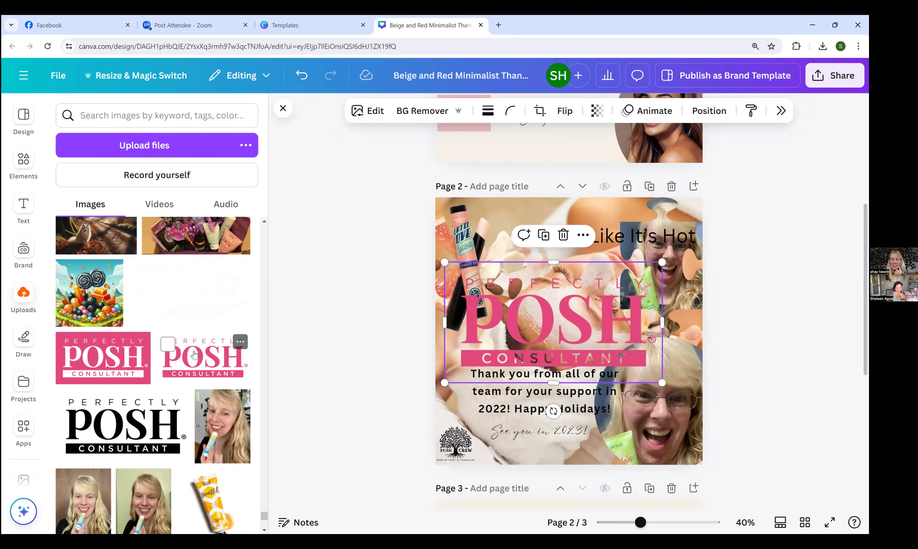
Step: Browse the uploaded images for the range of product photos, title graphics, logos and illustrations stored there
{"action": "scroll", "coordinate": [216, 453], "scroll_direction": "down", "scroll_amount": 5}
{"action": "scroll", "coordinate": [216, 453], "scroll_direction": "down", "scroll_amount": 3}
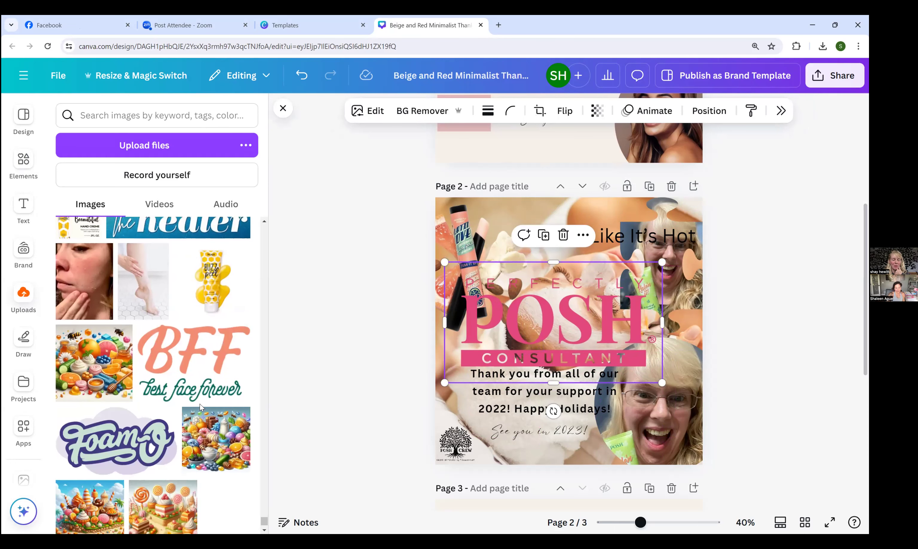
{"action": "scroll", "coordinate": [201, 407], "scroll_direction": "up", "scroll_amount": 7}
{"action": "scroll", "coordinate": [214, 410], "scroll_direction": "down", "scroll_amount": 10}
{"action": "scroll", "coordinate": [215, 410], "scroll_direction": "up", "scroll_amount": 3}
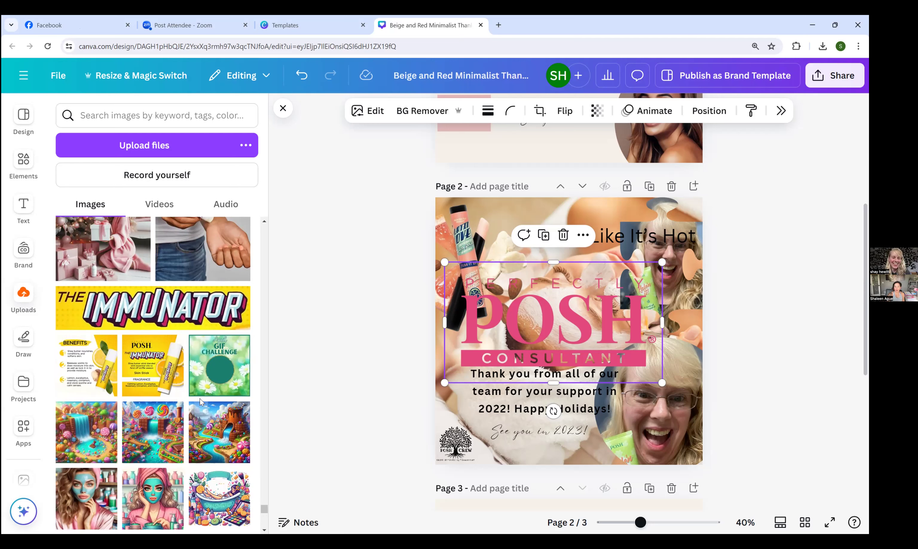
{"action": "scroll", "coordinate": [200, 402], "scroll_direction": "up", "scroll_amount": 5}
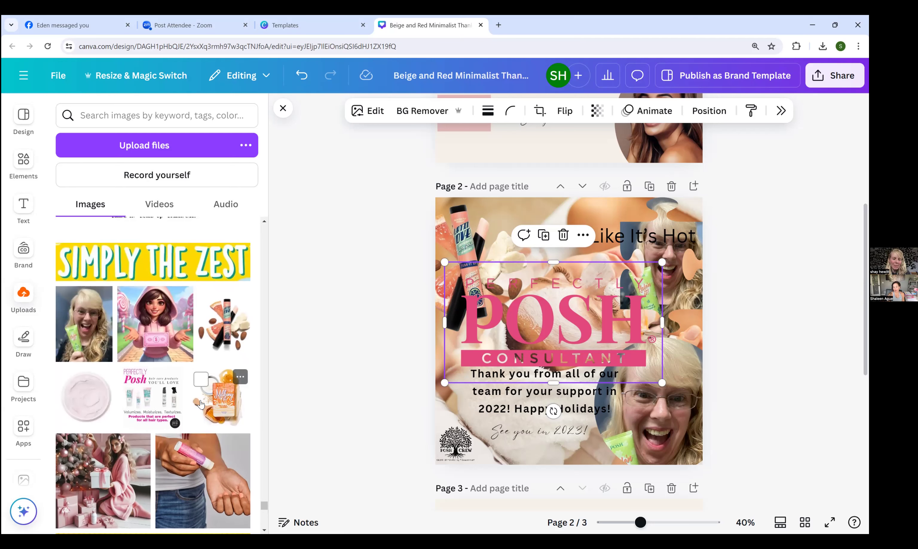
{"action": "scroll", "coordinate": [201, 403], "scroll_direction": "up", "scroll_amount": 10}
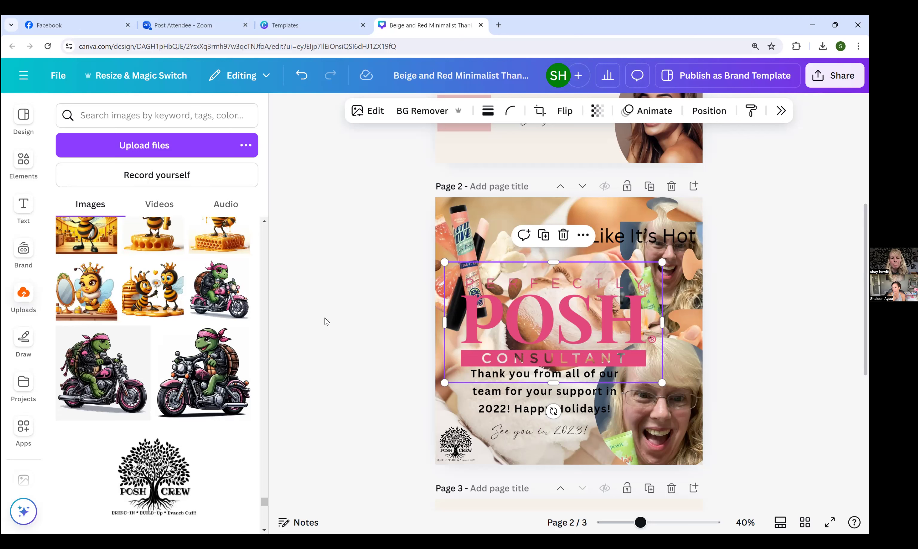
{"action": "mouse_move", "coordinate": [217, 315]}
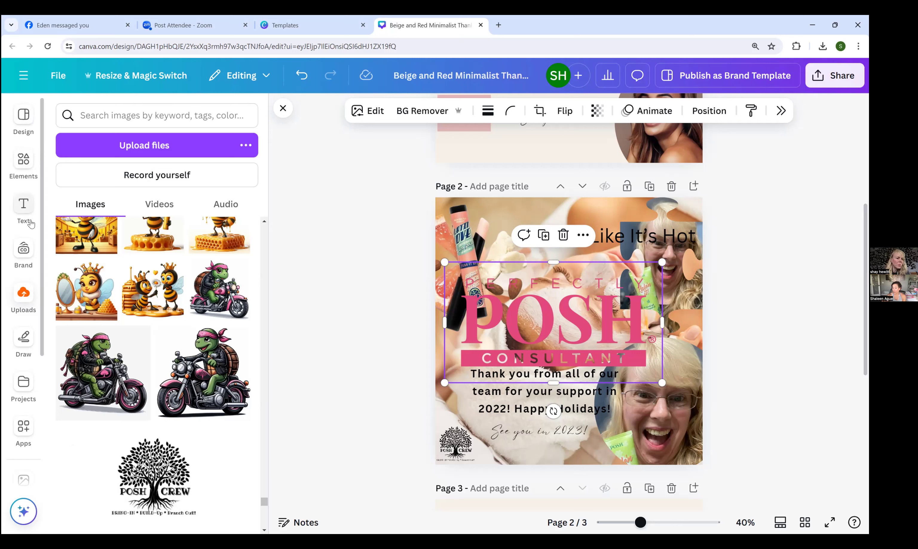
Step: Review the Brand Kit sections for logos, colors, fonts, brand voice, photos, graphics and icons, and deselect the pink logo
{"action": "left_click", "coordinate": [33, 251]}
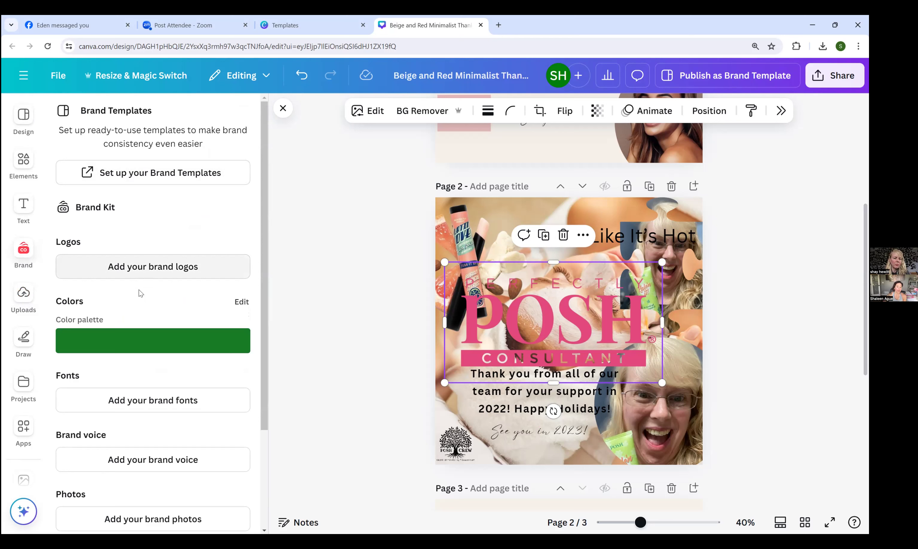
{"action": "mouse_move", "coordinate": [145, 350]}
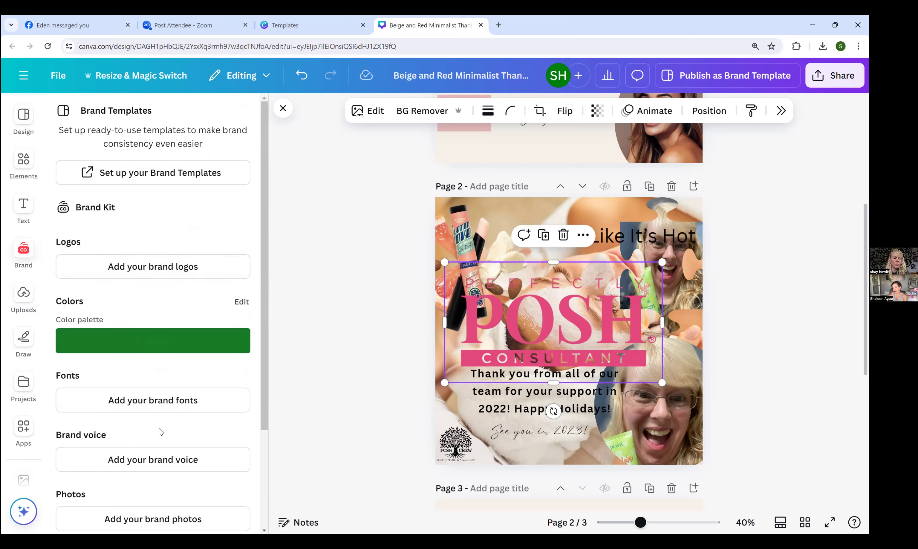
{"action": "scroll", "coordinate": [160, 433], "scroll_direction": "down", "scroll_amount": 3}
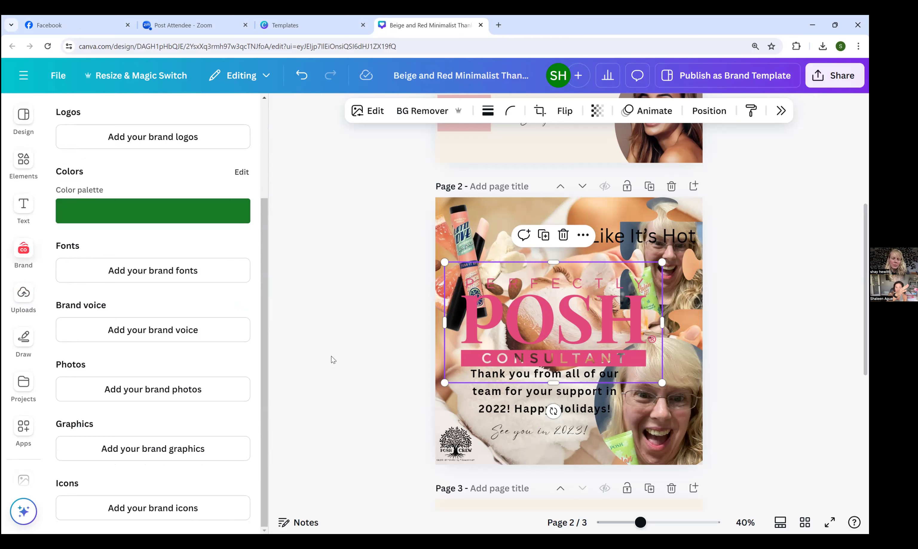
{"action": "left_click", "coordinate": [326, 335]}
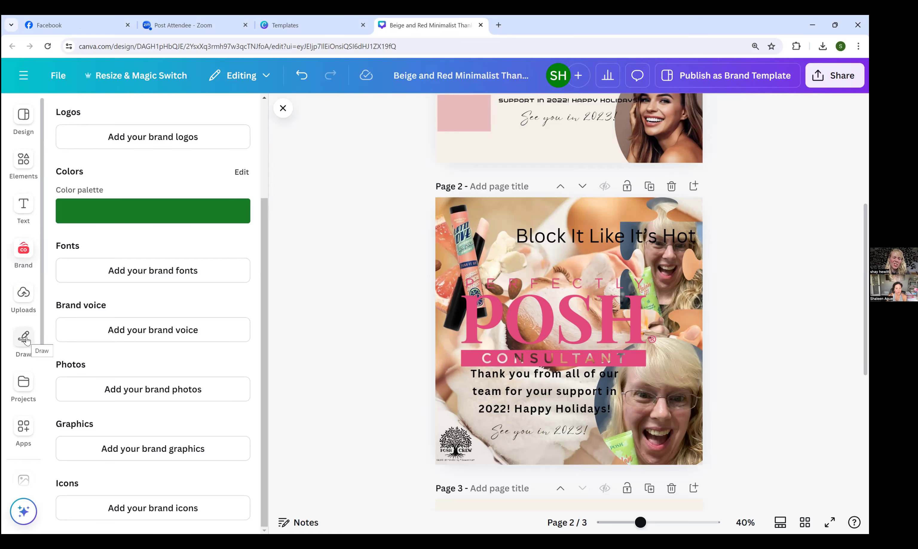
Step: Draw a red freehand marker loop over the S of the pink Posh logo on page 2, then show the projects library
{"action": "left_click", "coordinate": [24, 338]}
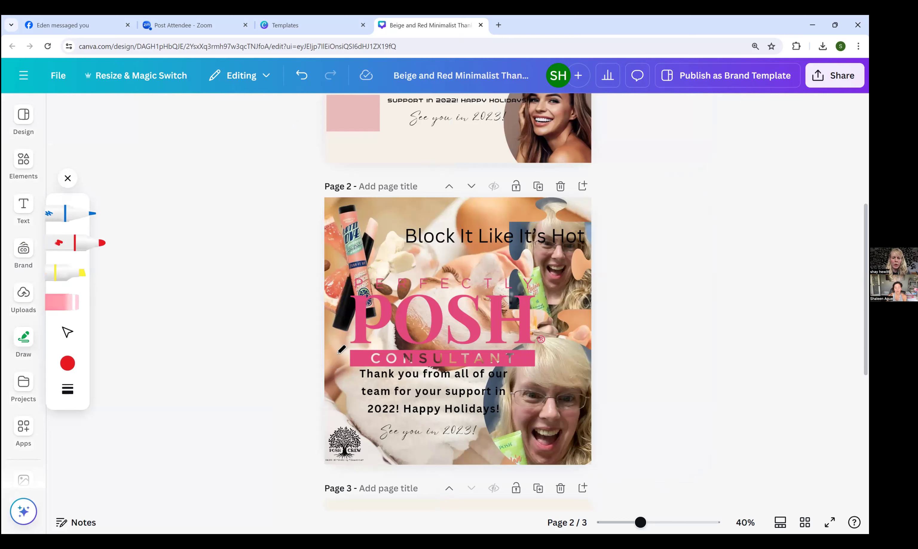
{"action": "mouse_move", "coordinate": [456, 332]}
{"action": "left_mouse_down"}
{"action": "mouse_move", "coordinate": [462, 278]}
{"action": "mouse_move", "coordinate": [487, 303]}
{"action": "mouse_move", "coordinate": [469, 297]}
{"action": "left_mouse_up"}
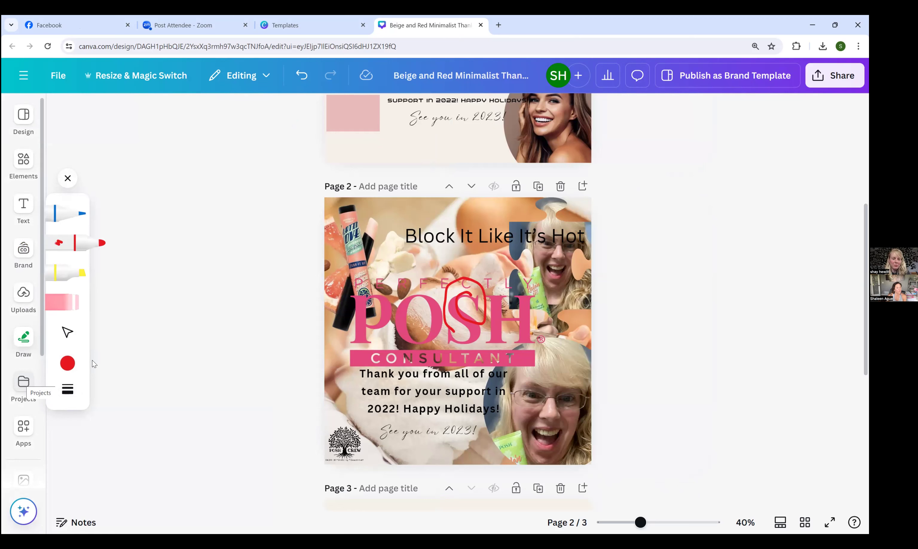
{"action": "left_click", "coordinate": [23, 389]}
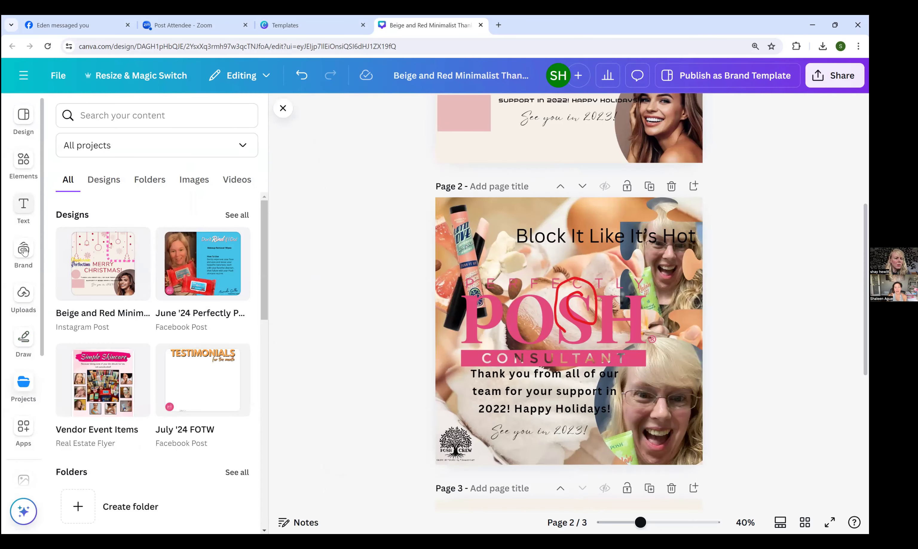
Step: Examine the social media formats offered by Resize & Magic Switch, from Instagram and Facebook sizes through LinkedIn, Pinterest and Twitter
{"action": "left_click", "coordinate": [137, 74]}
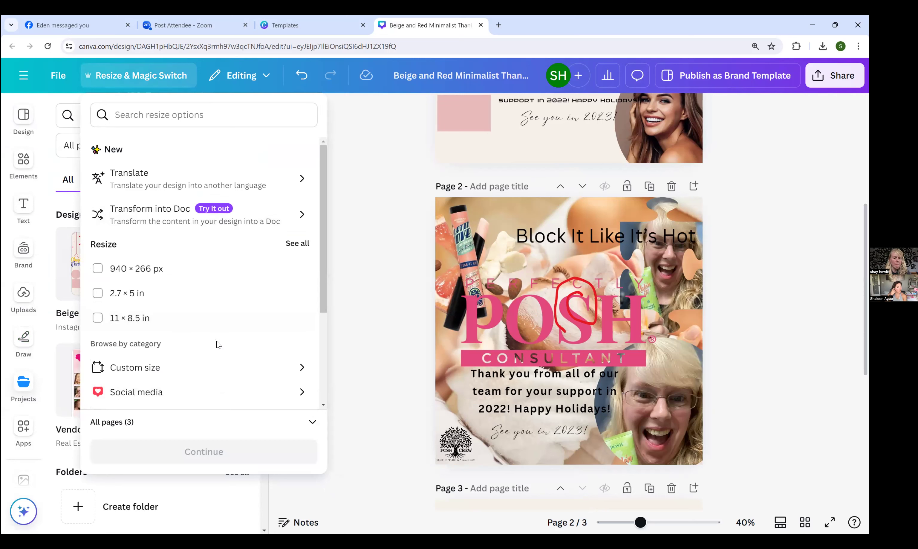
{"action": "scroll", "coordinate": [218, 345], "scroll_direction": "down", "scroll_amount": 4}
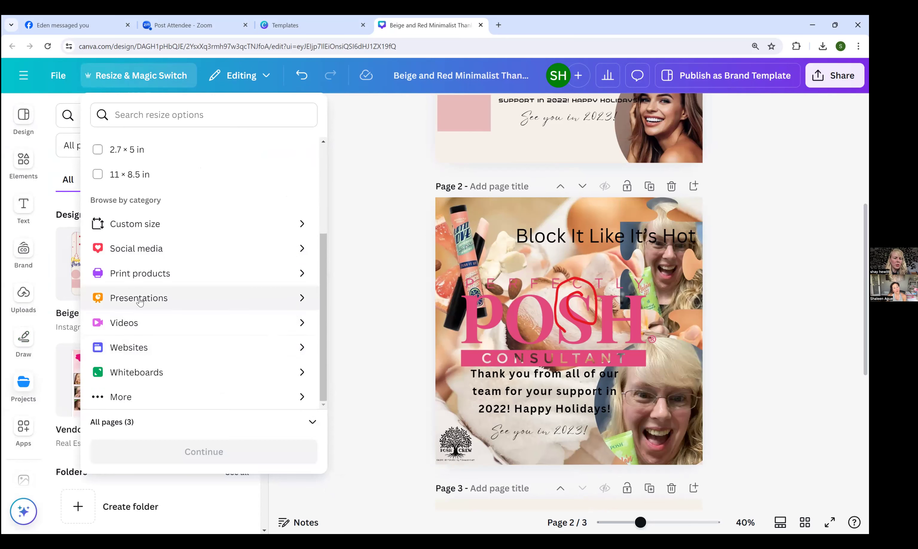
{"action": "left_click", "coordinate": [141, 253]}
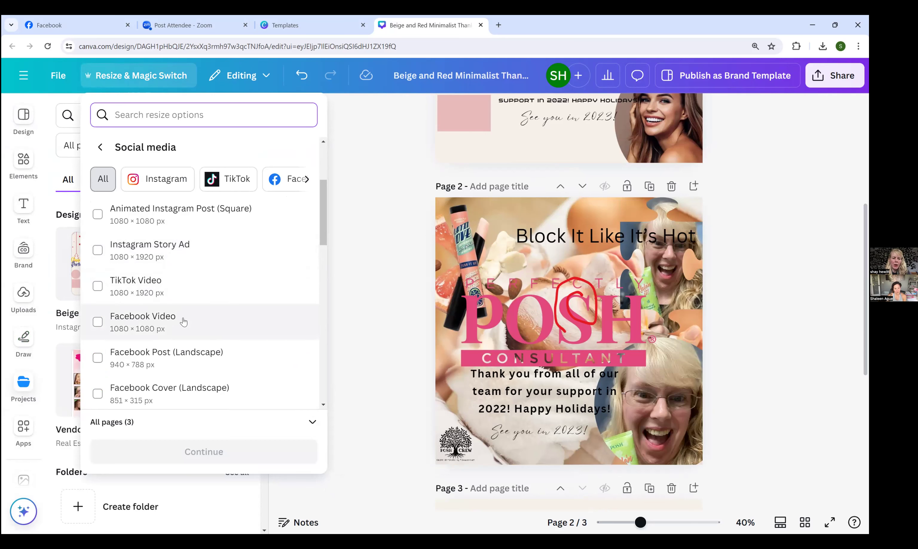
{"action": "scroll", "coordinate": [183, 317], "scroll_direction": "down", "scroll_amount": 3}
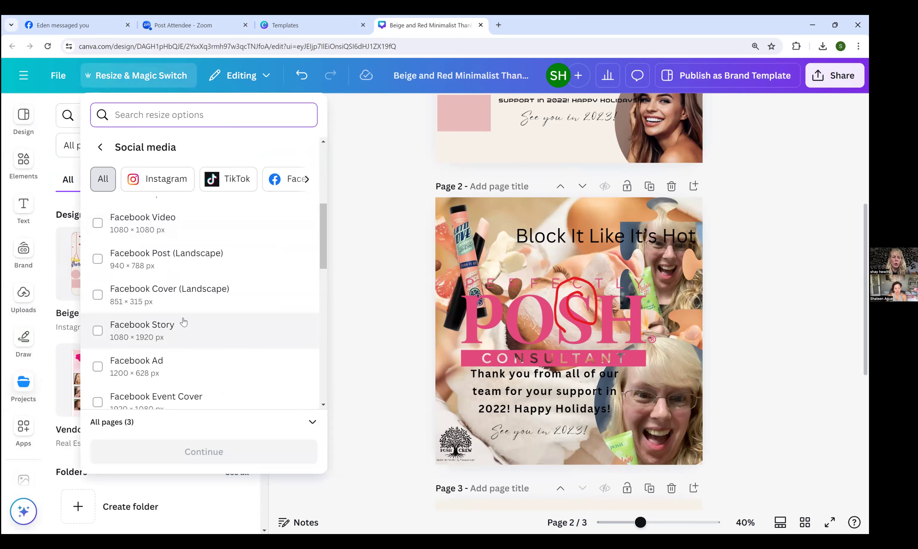
{"action": "scroll", "coordinate": [183, 323], "scroll_direction": "down", "scroll_amount": 3}
{"action": "scroll", "coordinate": [183, 324], "scroll_direction": "down", "scroll_amount": 4}
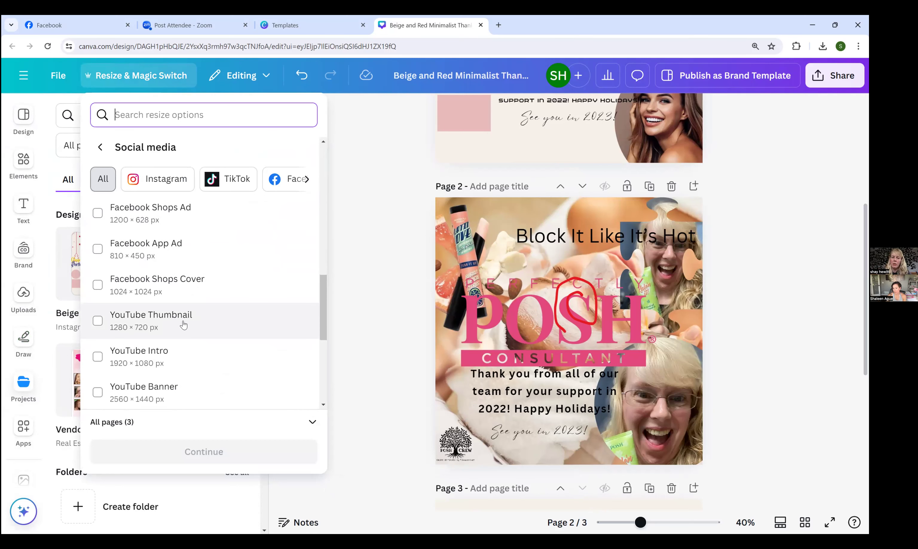
{"action": "scroll", "coordinate": [183, 323], "scroll_direction": "up", "scroll_amount": 4}
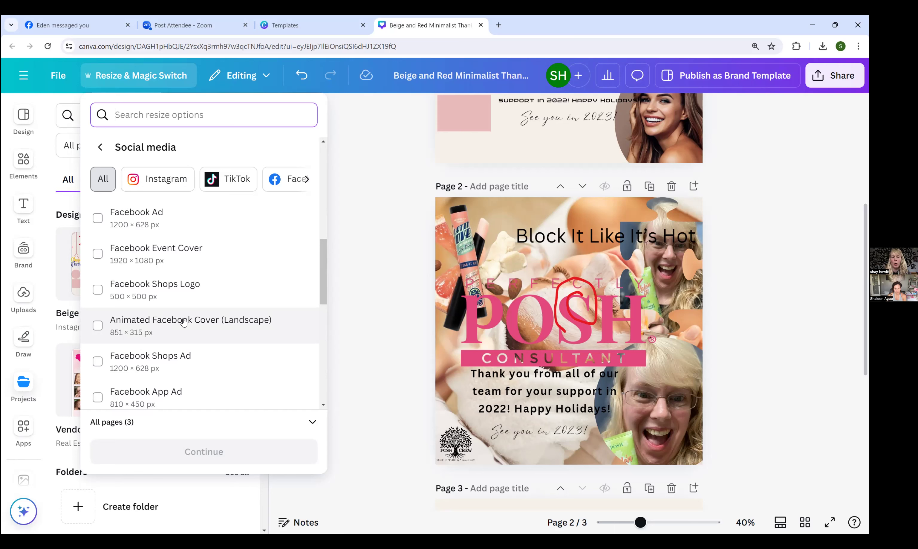
{"action": "scroll", "coordinate": [183, 323], "scroll_direction": "down", "scroll_amount": 5}
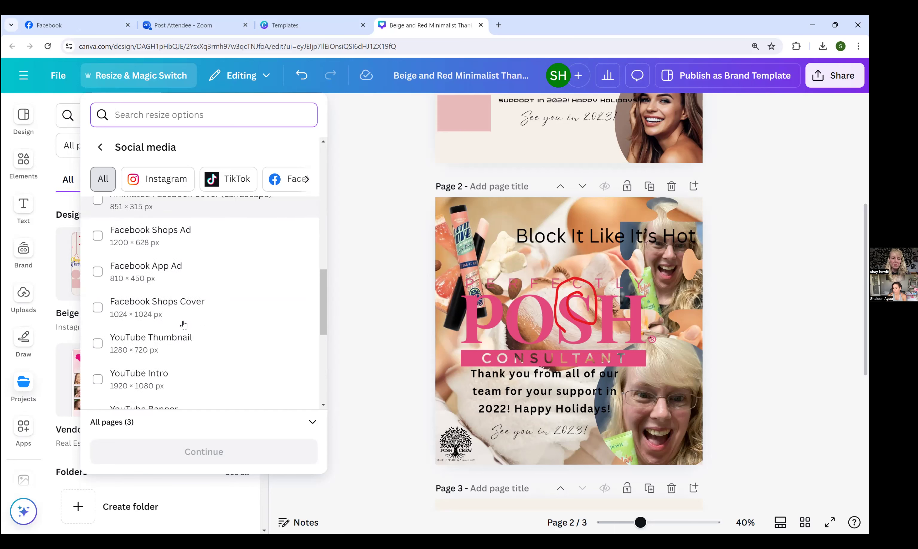
{"action": "scroll", "coordinate": [183, 318], "scroll_direction": "down", "scroll_amount": 3}
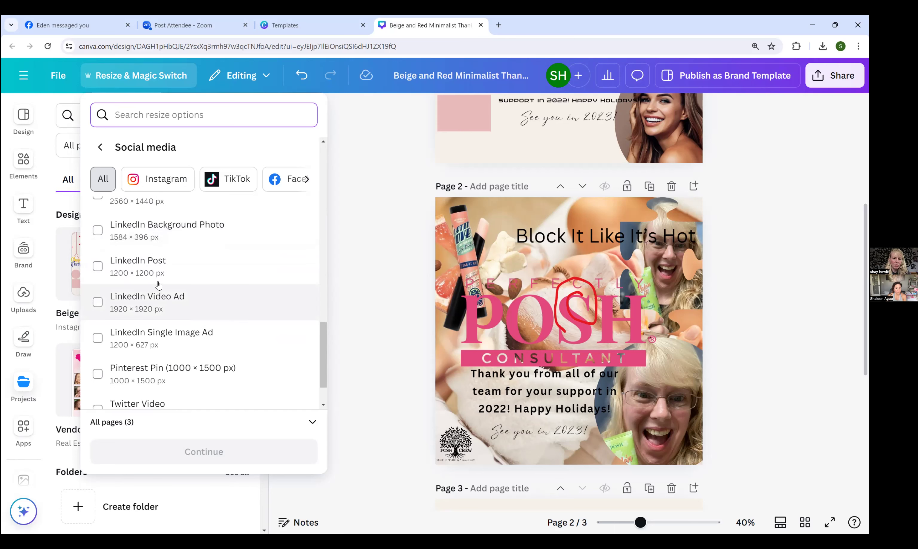
{"action": "scroll", "coordinate": [179, 293], "scroll_direction": "down", "scroll_amount": 2}
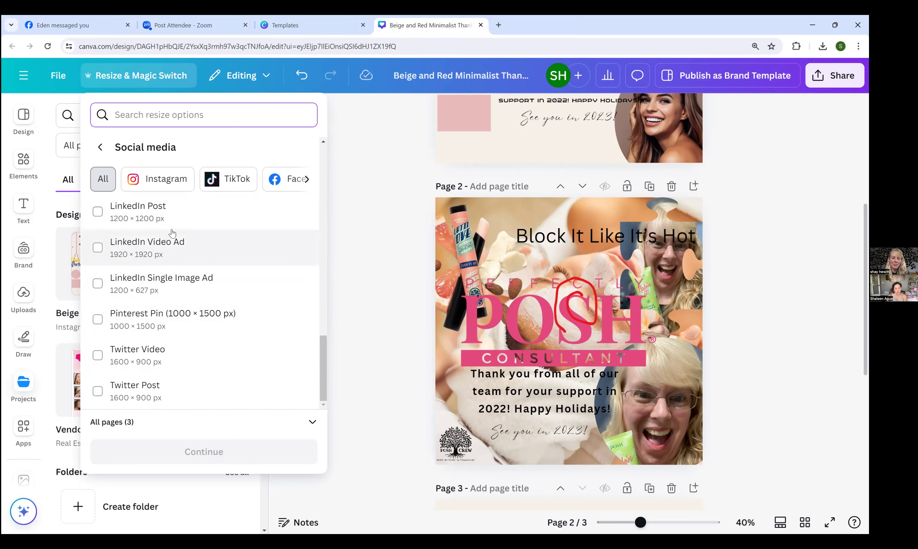
Step: Return to the start of the social media resize formats and close the resize options without choosing one
{"action": "scroll", "coordinate": [171, 235], "scroll_direction": "up", "scroll_amount": 10}
{"action": "scroll", "coordinate": [170, 233], "scroll_direction": "up", "scroll_amount": 5}
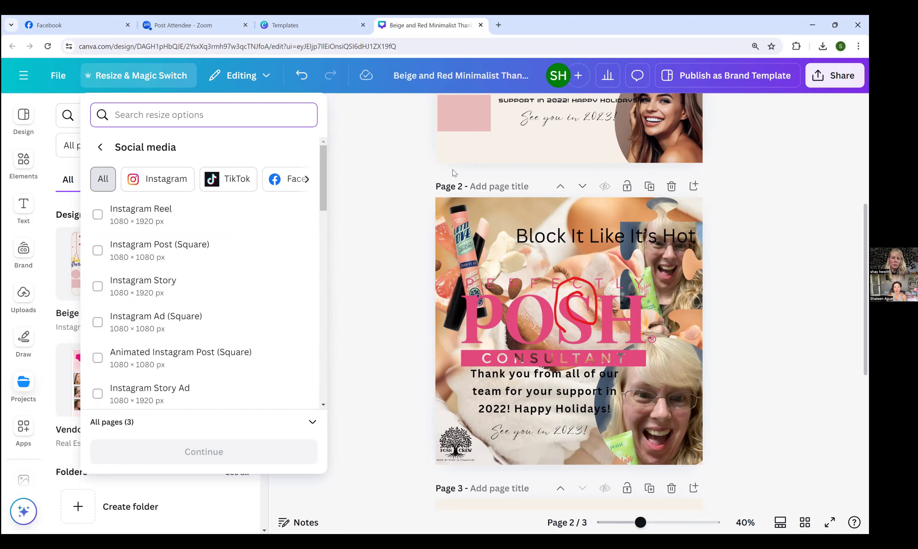
{"action": "key", "text": "Escape"}
{"action": "key", "text": "Escape"}
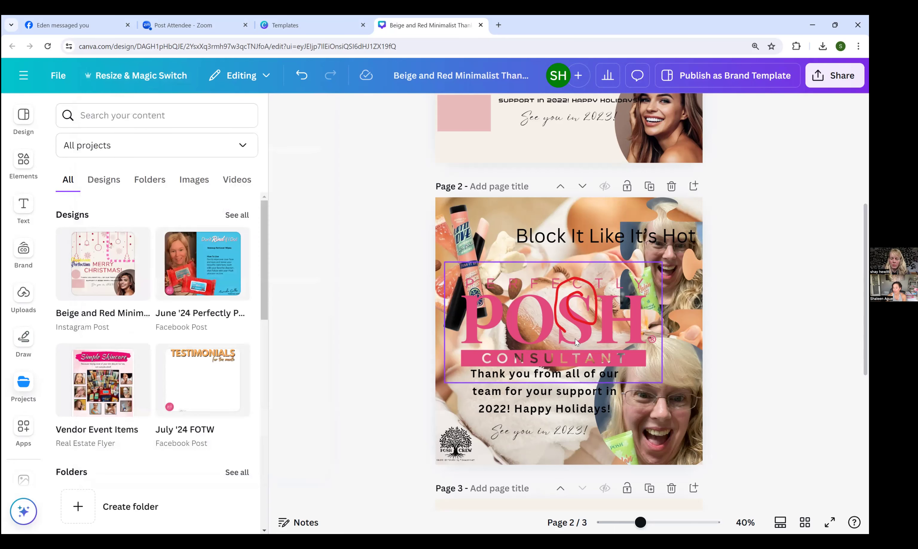
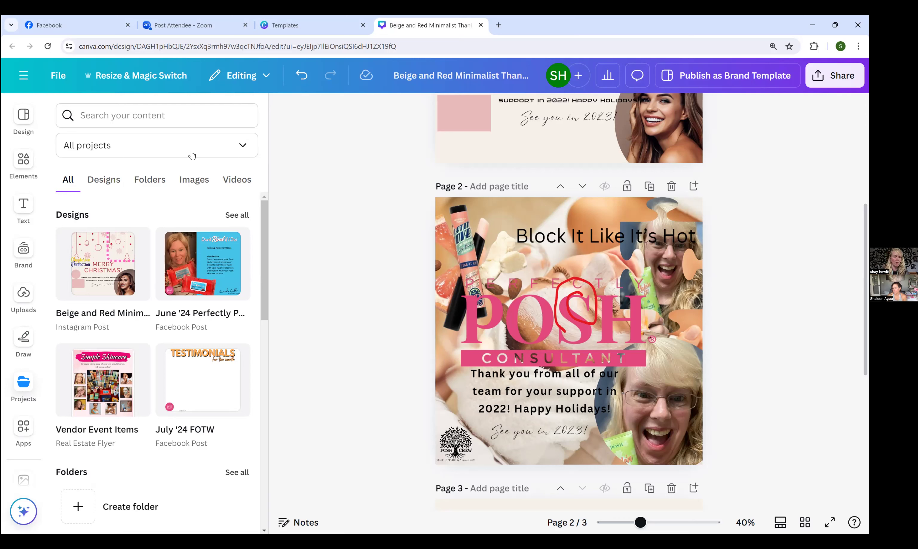
Step: Browse the project folders, from National Days and Holidays through FB Banners to My Parties
{"action": "right_click", "coordinate": [196, 274]}
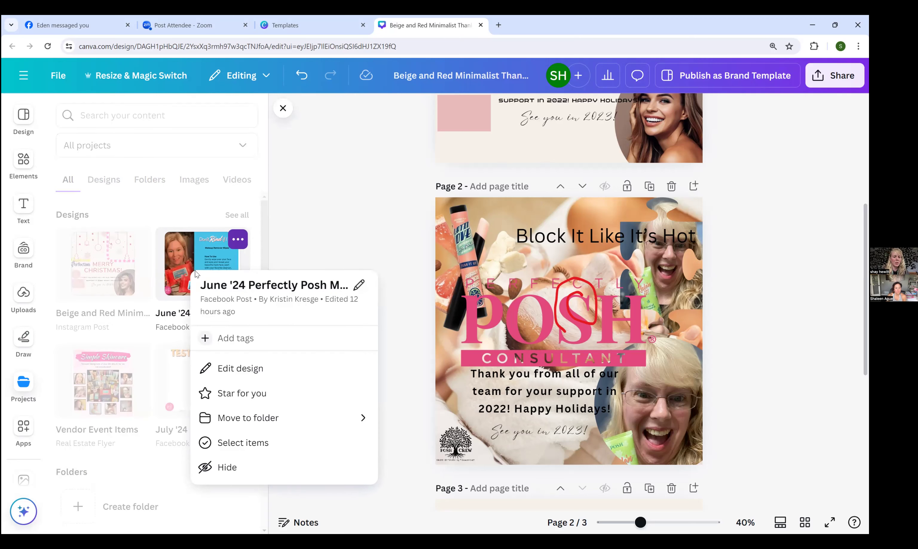
{"action": "left_click", "coordinate": [157, 221]}
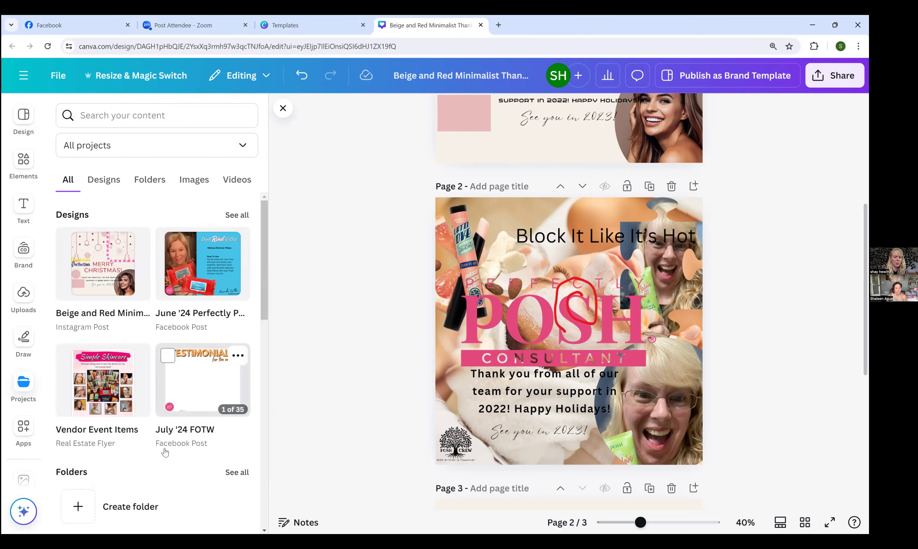
{"action": "left_click", "coordinate": [237, 472]}
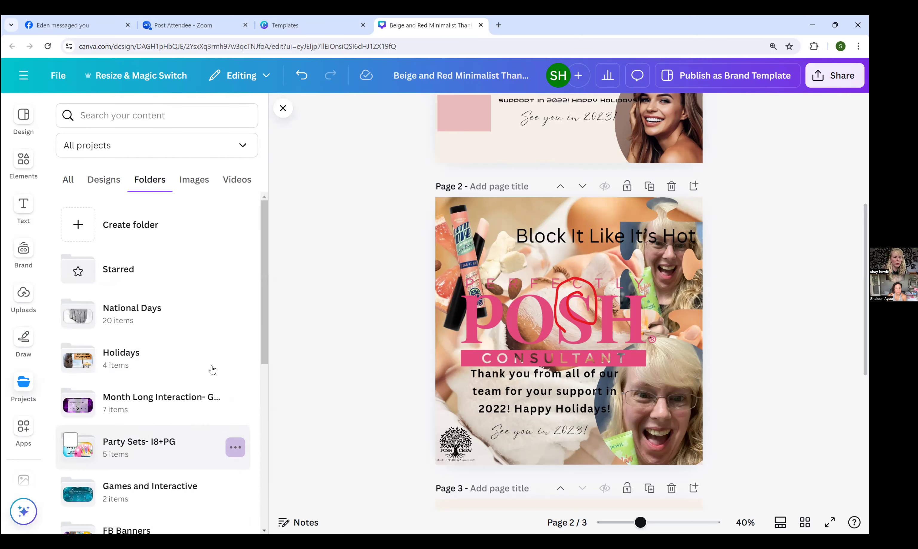
{"action": "scroll", "coordinate": [224, 343], "scroll_direction": "down", "scroll_amount": 5}
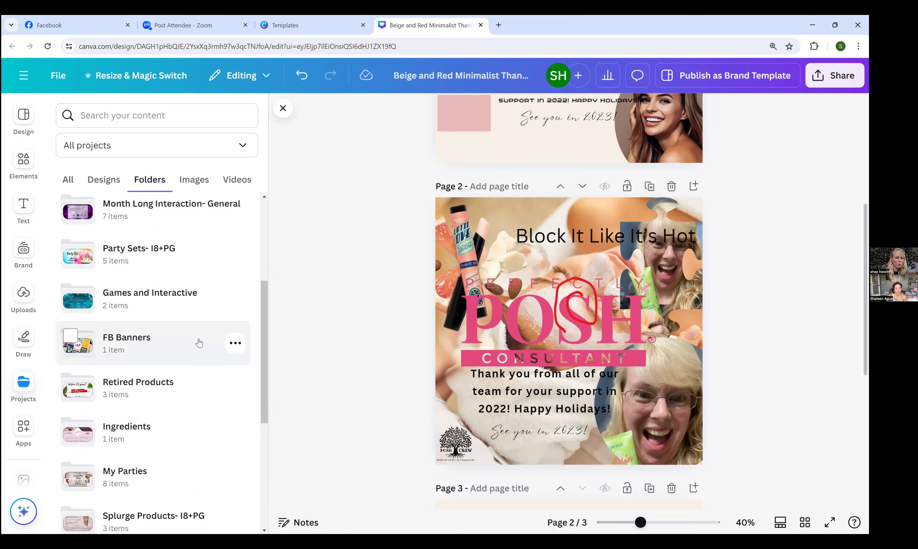
{"action": "scroll", "coordinate": [199, 342], "scroll_direction": "up", "scroll_amount": 5}
Step: Find the June '24 FOTW design among the project designs and open it for editing in its own tab
{"action": "left_click", "coordinate": [104, 179]}
{"action": "scroll", "coordinate": [154, 267], "scroll_direction": "down", "scroll_amount": 5}
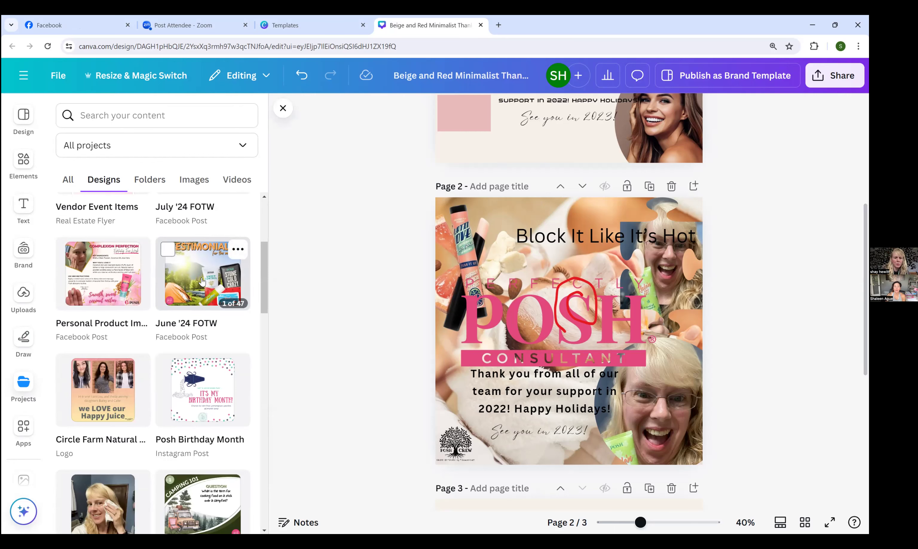
{"action": "left_click", "coordinate": [202, 281]}
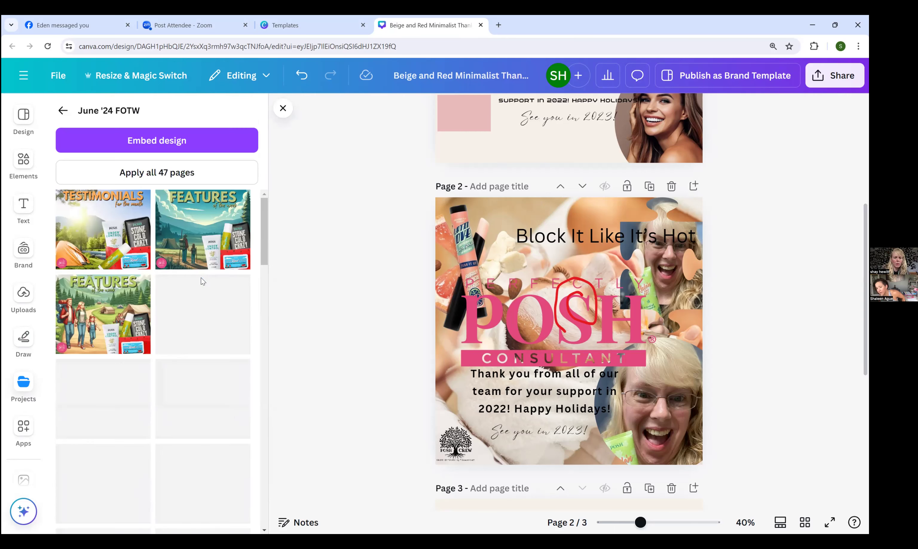
{"action": "left_click", "coordinate": [64, 117]}
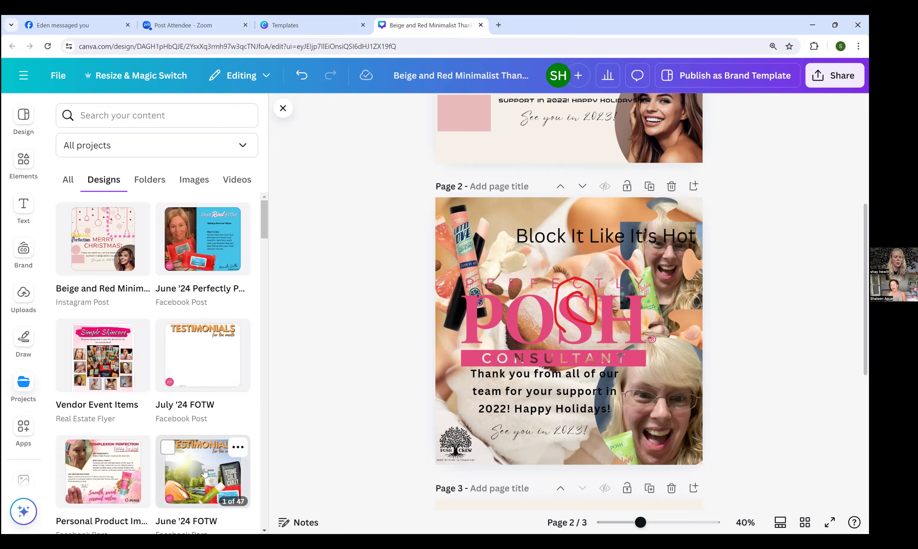
{"action": "right_click", "coordinate": [204, 473]}
{"action": "left_click", "coordinate": [274, 350]}
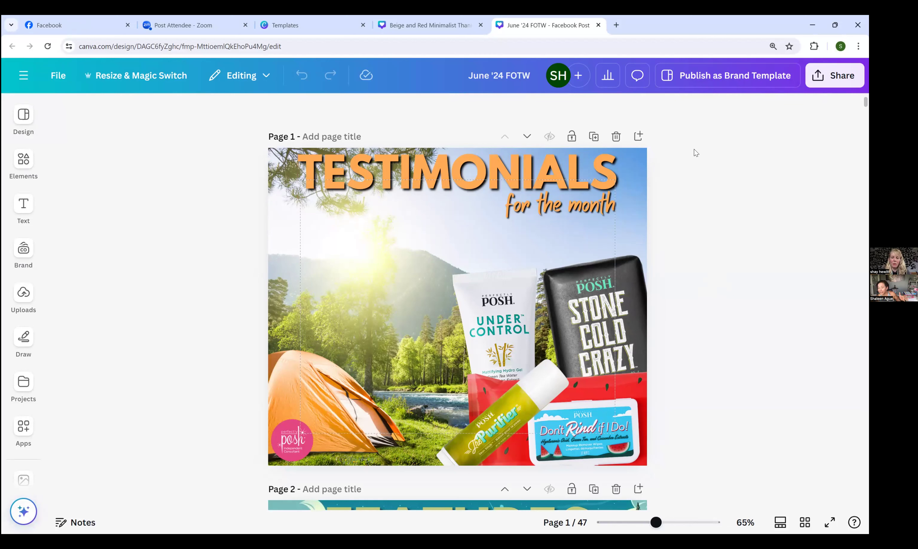
Step: Look over the first pages of the June '24 FOTW design and select the faint signature text along page 2's lower edge
{"action": "scroll", "coordinate": [442, 292], "scroll_direction": "down", "scroll_amount": 4}
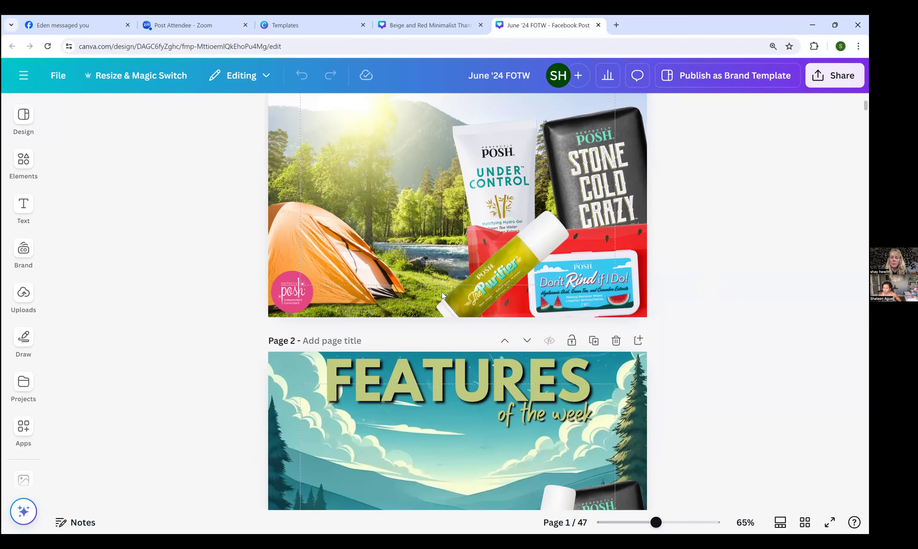
{"action": "scroll", "coordinate": [442, 290], "scroll_direction": "up", "scroll_amount": 3}
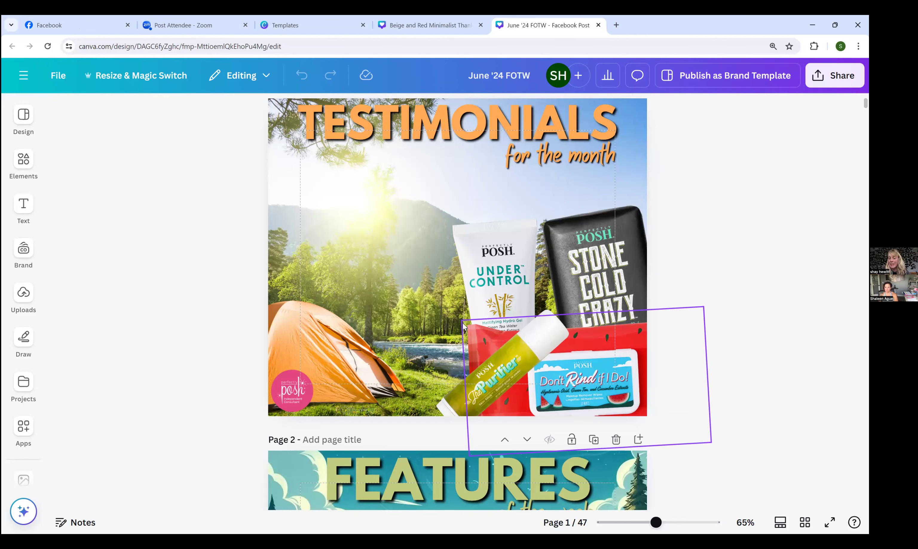
{"action": "scroll", "coordinate": [462, 336], "scroll_direction": "down", "scroll_amount": 5}
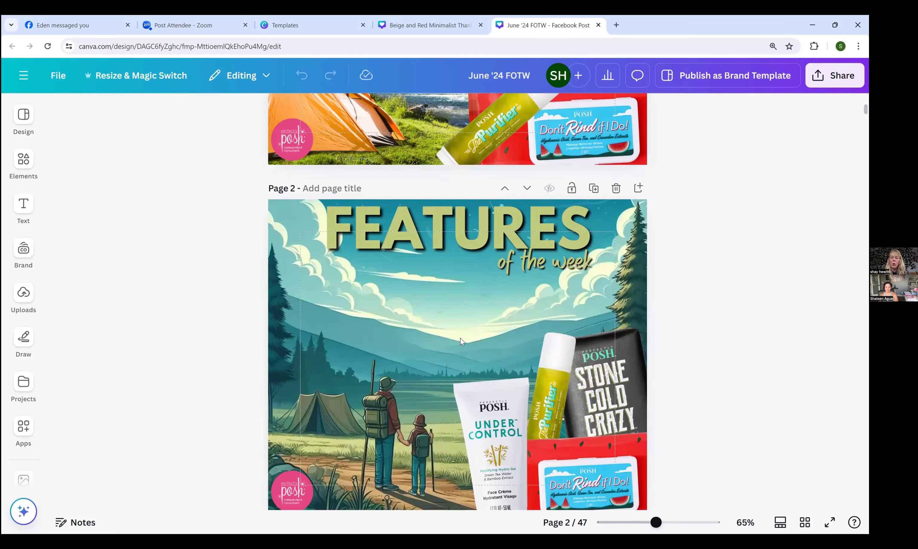
{"action": "scroll", "coordinate": [462, 341], "scroll_direction": "down", "scroll_amount": 3}
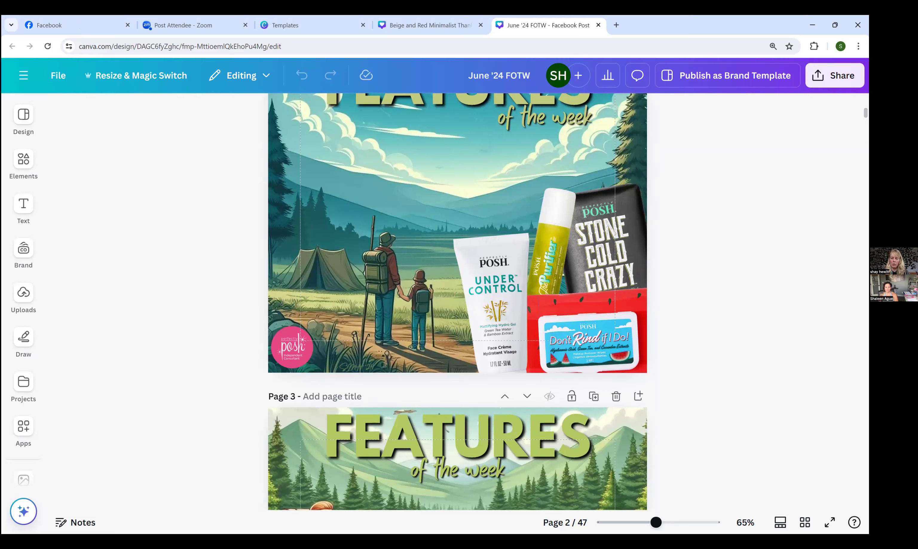
{"action": "left_click_drag", "start_coordinate": [656, 522], "coordinate": [657, 522]}
{"action": "scroll", "coordinate": [312, 373], "scroll_direction": "up", "scroll_amount": 10}
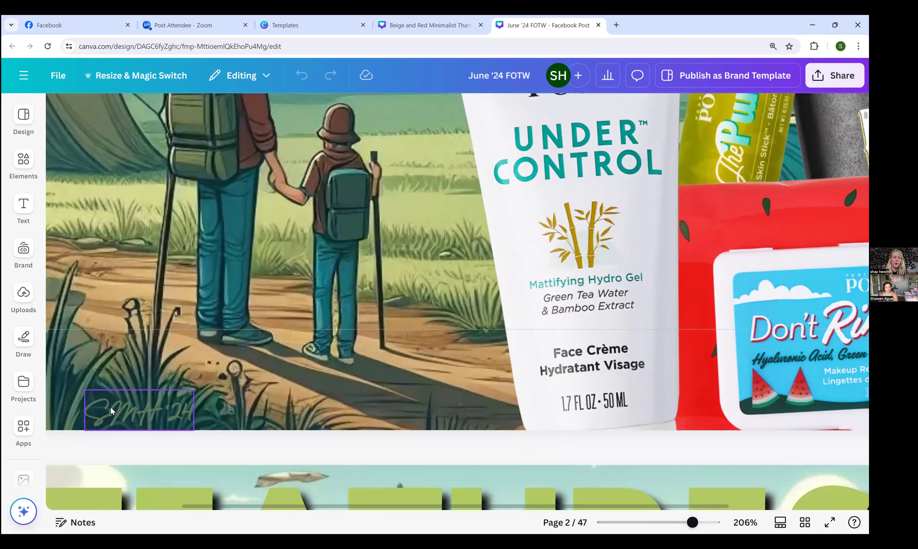
{"action": "left_click", "coordinate": [115, 411]}
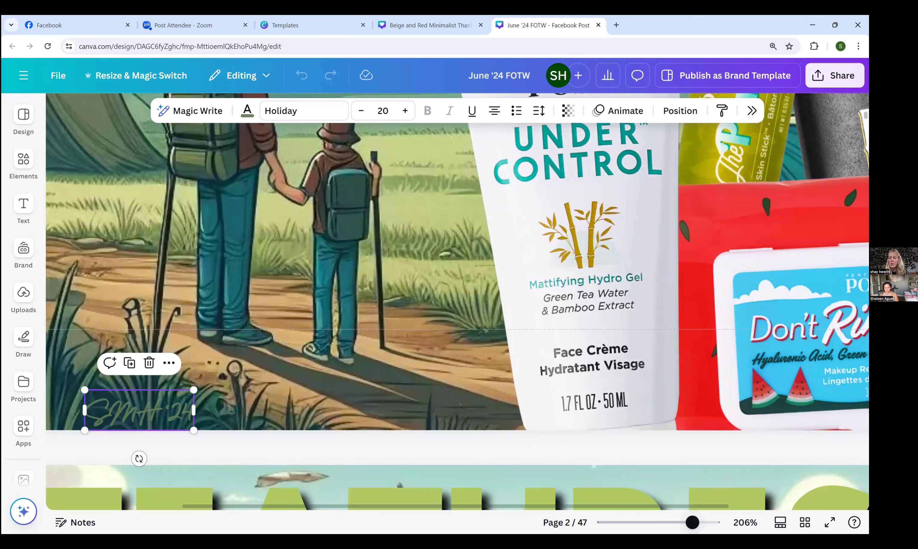
Step: Review the Testimonials graphic and the Features of the Week graphics on pages 1 to 4
{"action": "scroll", "coordinate": [677, 423], "scroll_direction": "down", "scroll_amount": 10}
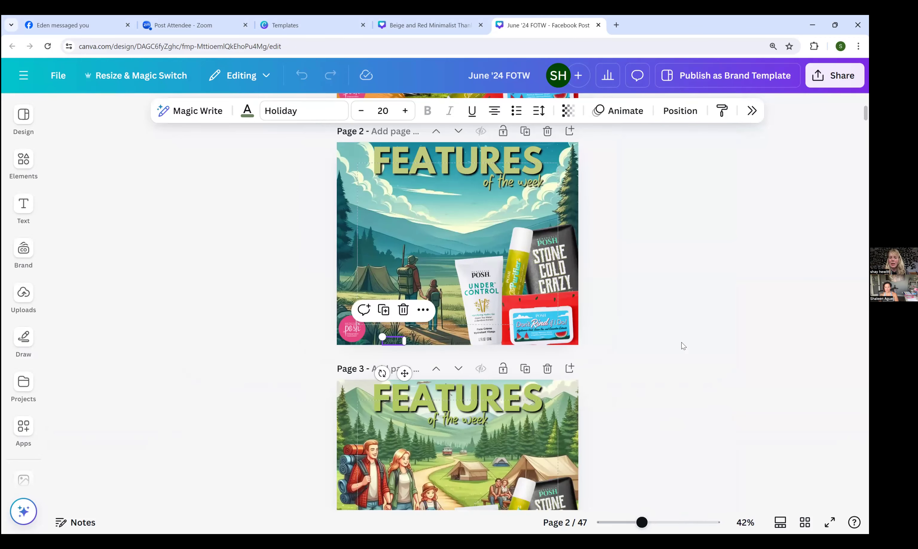
{"action": "scroll", "coordinate": [379, 238], "scroll_direction": "up", "scroll_amount": 5}
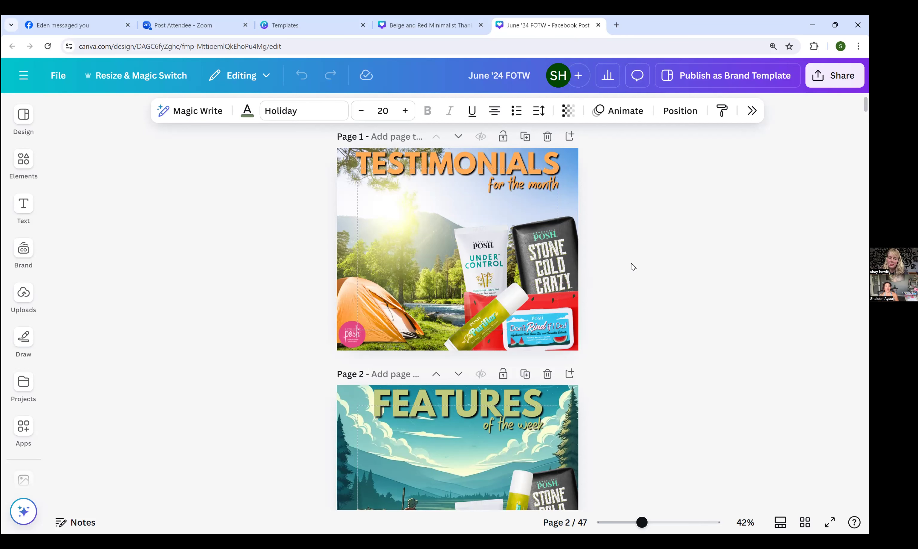
{"action": "scroll", "coordinate": [633, 266], "scroll_direction": "down", "scroll_amount": 1}
{"action": "scroll", "coordinate": [633, 270], "scroll_direction": "down", "scroll_amount": 2}
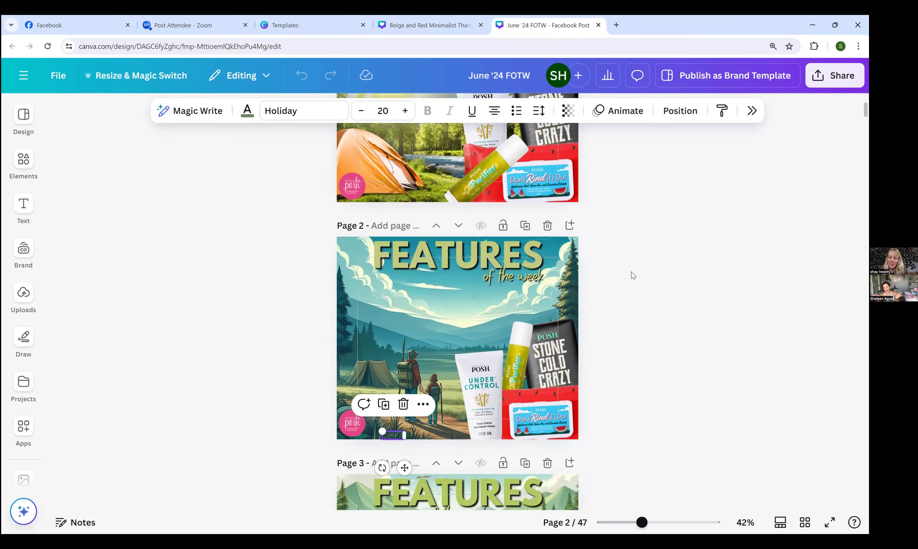
{"action": "scroll", "coordinate": [629, 294], "scroll_direction": "down", "scroll_amount": 4}
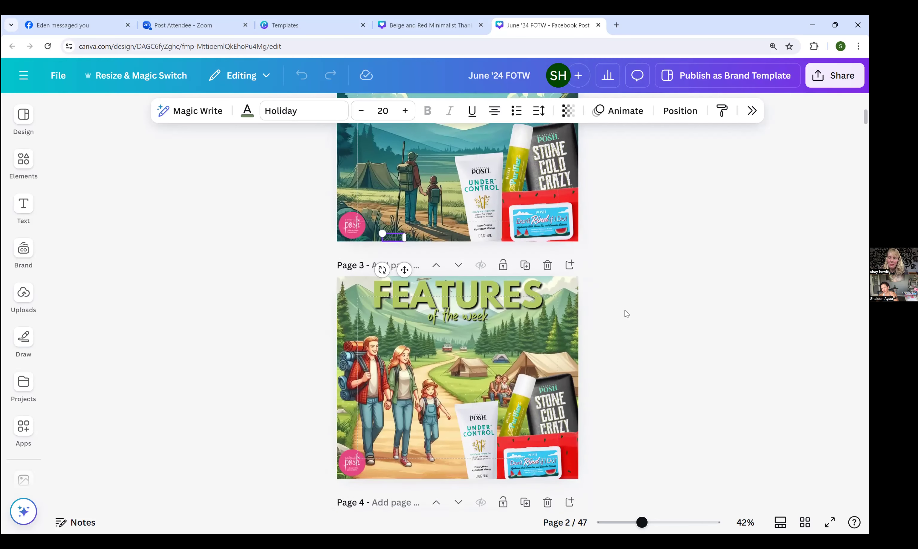
{"action": "scroll", "coordinate": [627, 313], "scroll_direction": "down", "scroll_amount": 1}
{"action": "scroll", "coordinate": [627, 313], "scroll_direction": "down", "scroll_amount": 3}
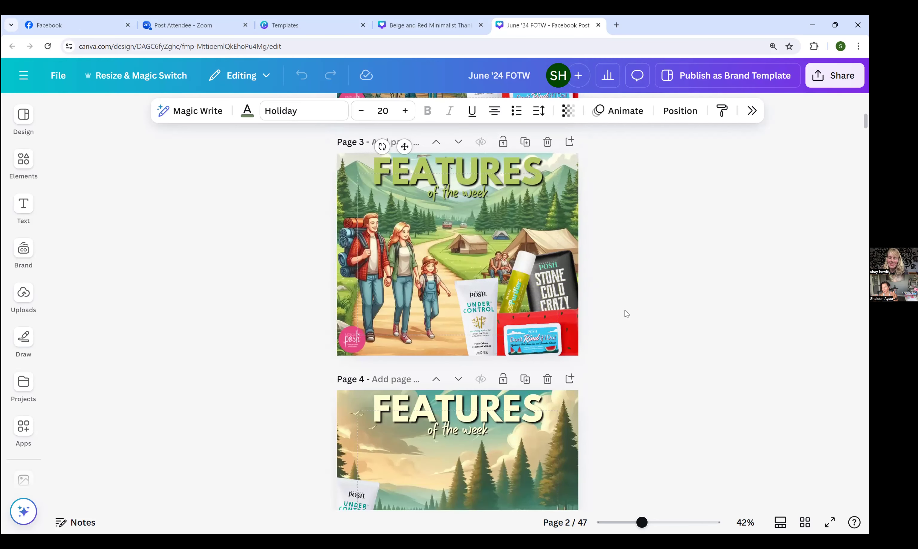
{"action": "left_click", "coordinate": [23, 115]}
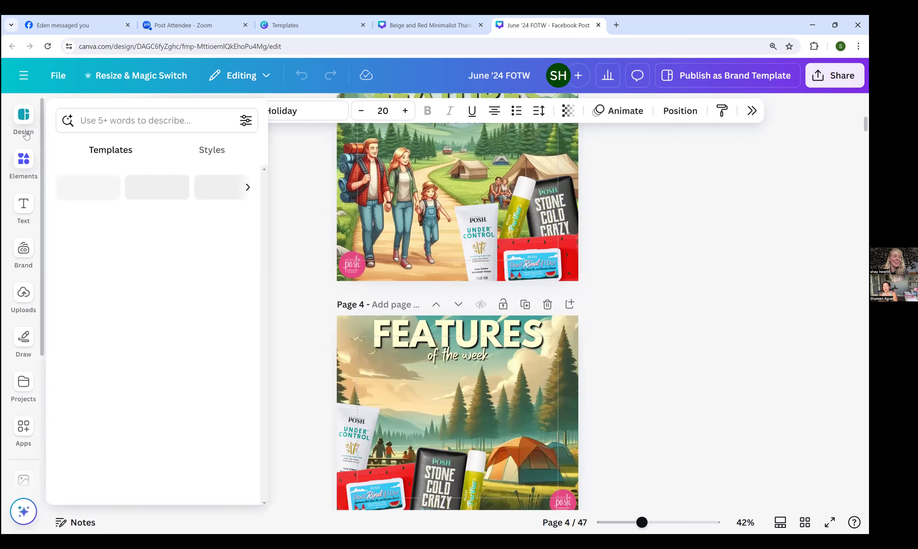
{"action": "left_click", "coordinate": [23, 160]}
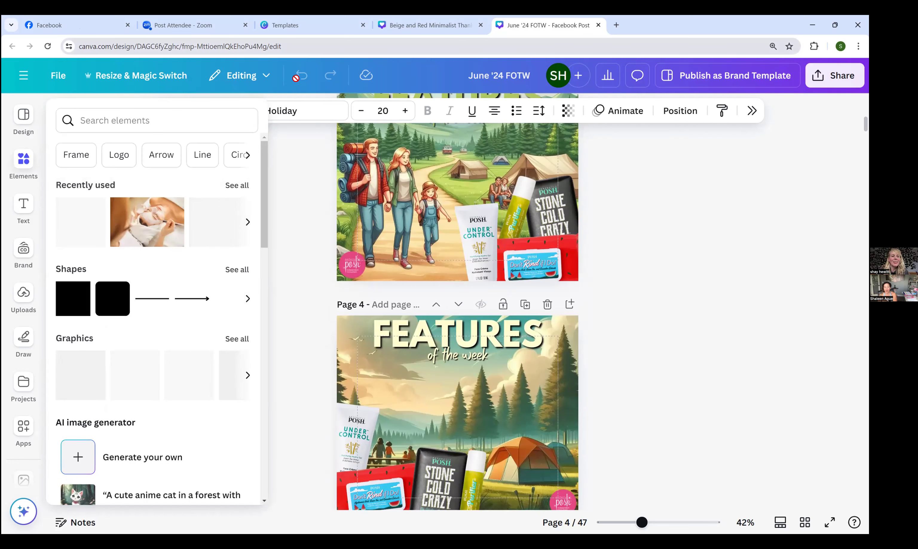
{"action": "key", "text": "Escape"}
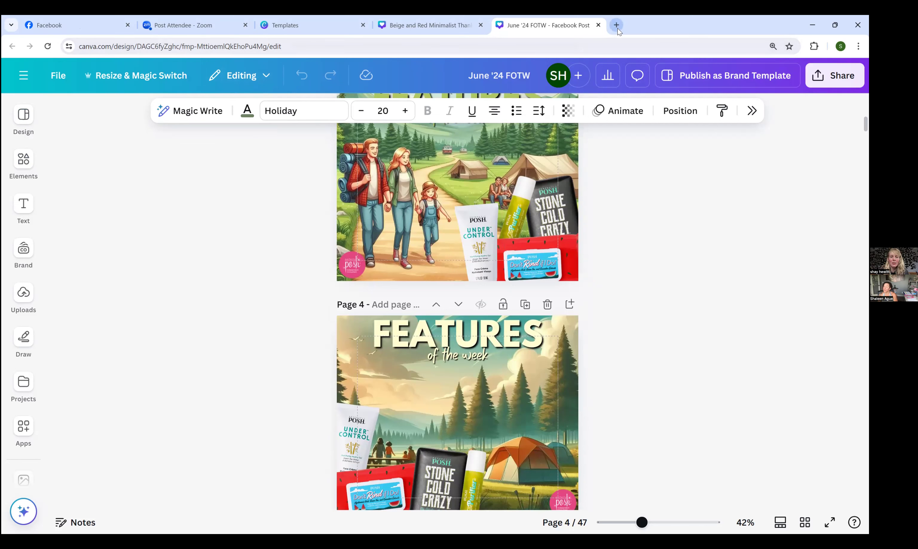
Step: Close the Christmas template preview in the Templates tab, clear the template search and go to the home page
{"action": "left_click", "coordinate": [308, 28]}
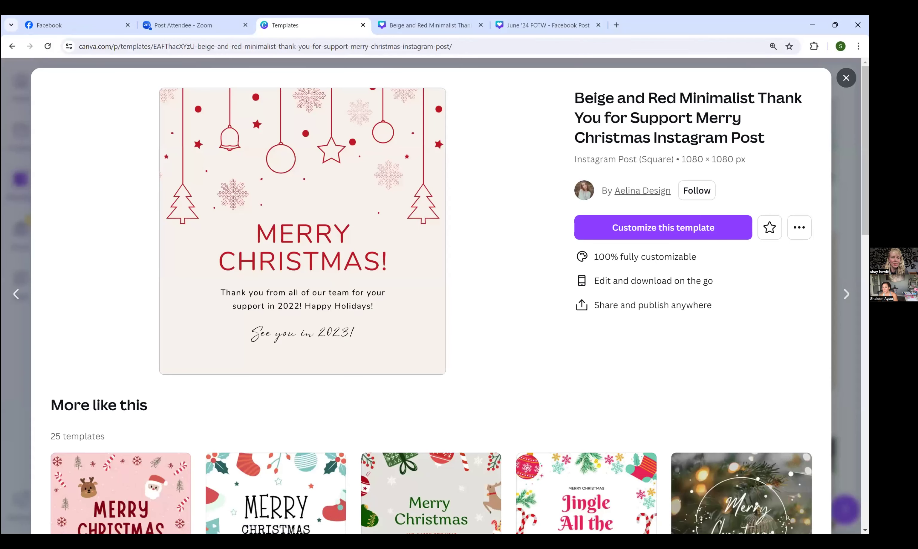
{"action": "key", "text": "Escape"}
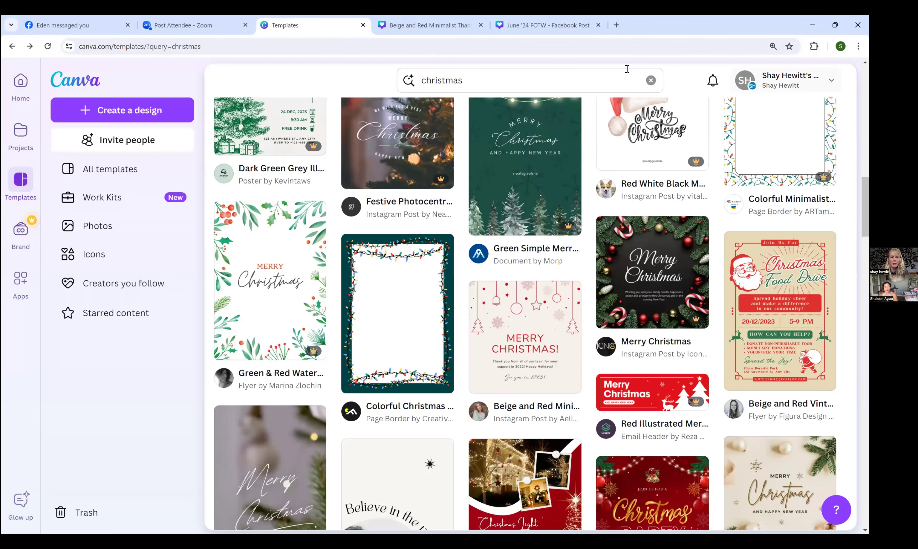
{"action": "left_click", "coordinate": [651, 81]}
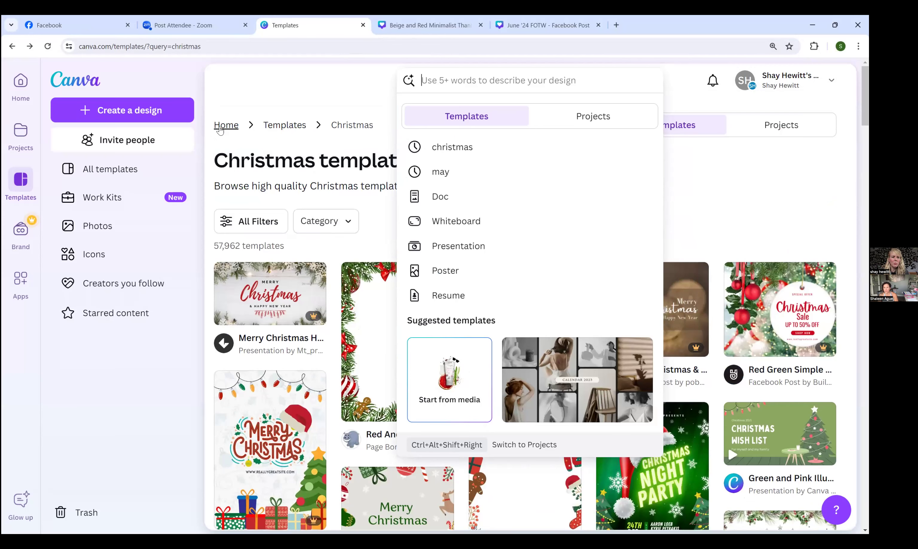
{"action": "left_click", "coordinate": [225, 129]}
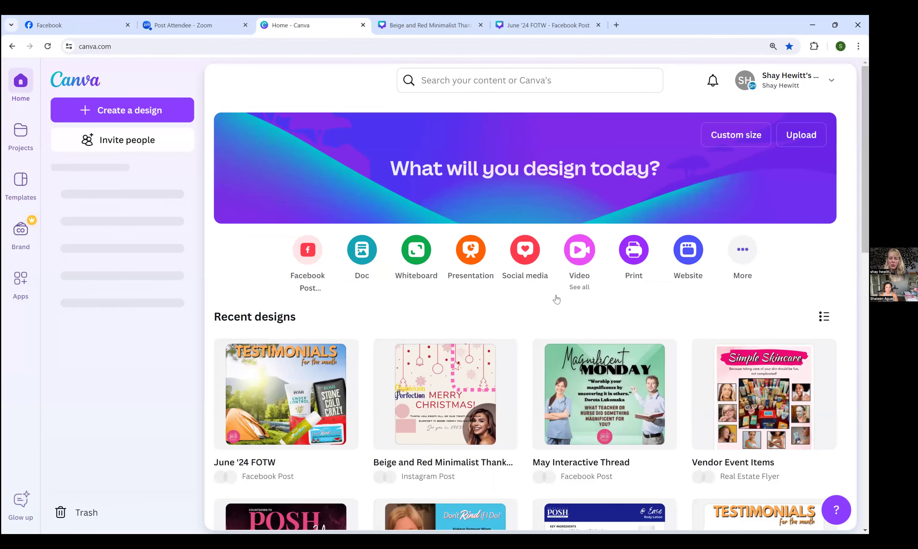
Step: Browse the recent designs on the home page for examples of earlier party, product and holiday graphics
{"action": "scroll", "coordinate": [556, 299], "scroll_direction": "down", "scroll_amount": 1}
{"action": "scroll", "coordinate": [556, 299], "scroll_direction": "down", "scroll_amount": 20}
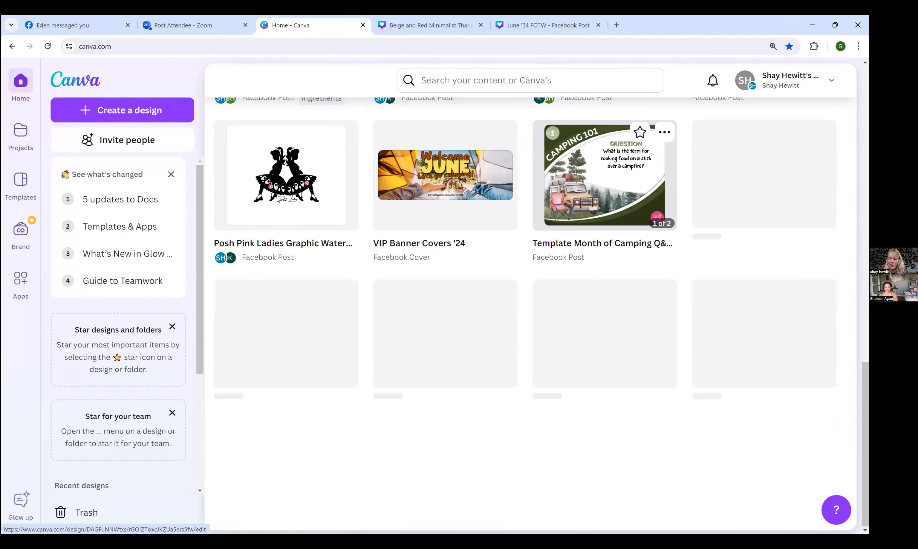
{"action": "scroll", "coordinate": [525, 298], "scroll_direction": "down", "scroll_amount": 10}
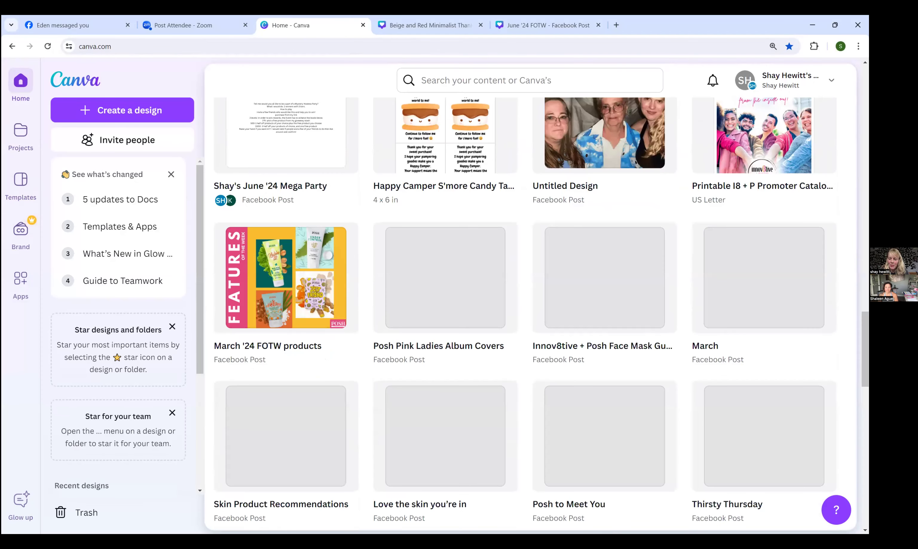
{"action": "scroll", "coordinate": [525, 298], "scroll_direction": "down", "scroll_amount": 10}
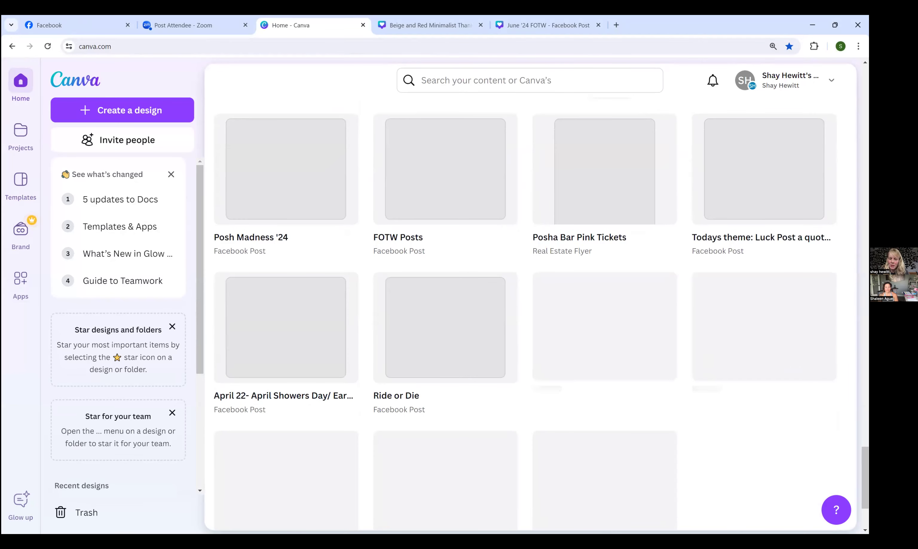
{"action": "scroll", "coordinate": [525, 298], "scroll_direction": "down", "scroll_amount": 10}
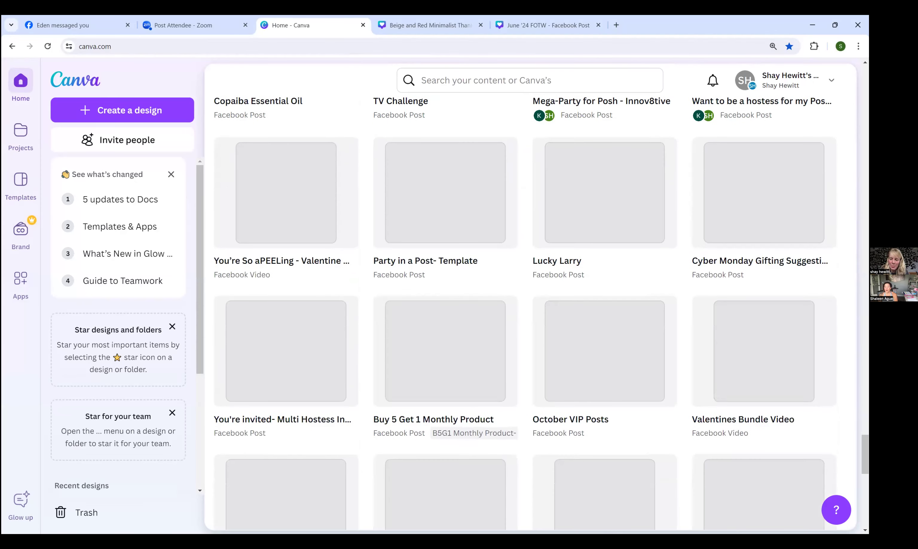
{"action": "scroll", "coordinate": [600, 388], "scroll_direction": "down", "scroll_amount": 10}
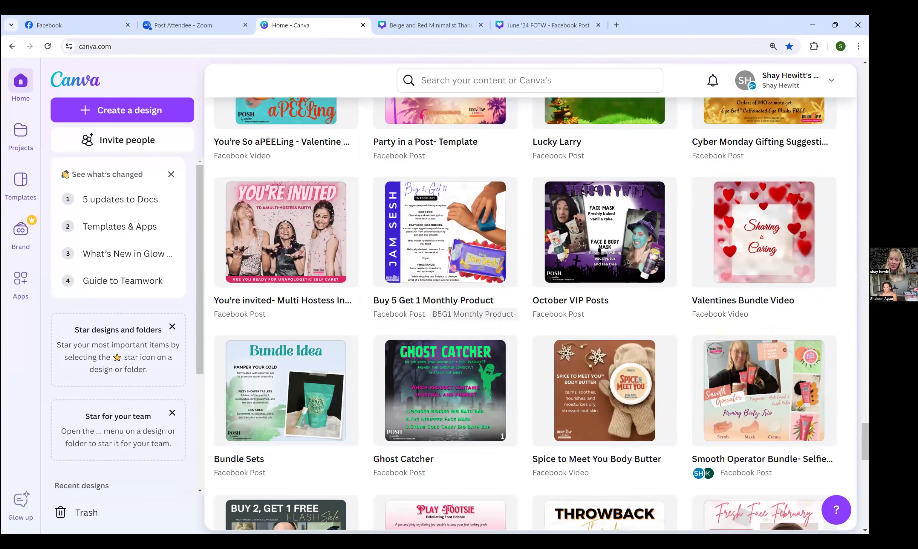
{"action": "scroll", "coordinate": [600, 389], "scroll_direction": "down", "scroll_amount": 4}
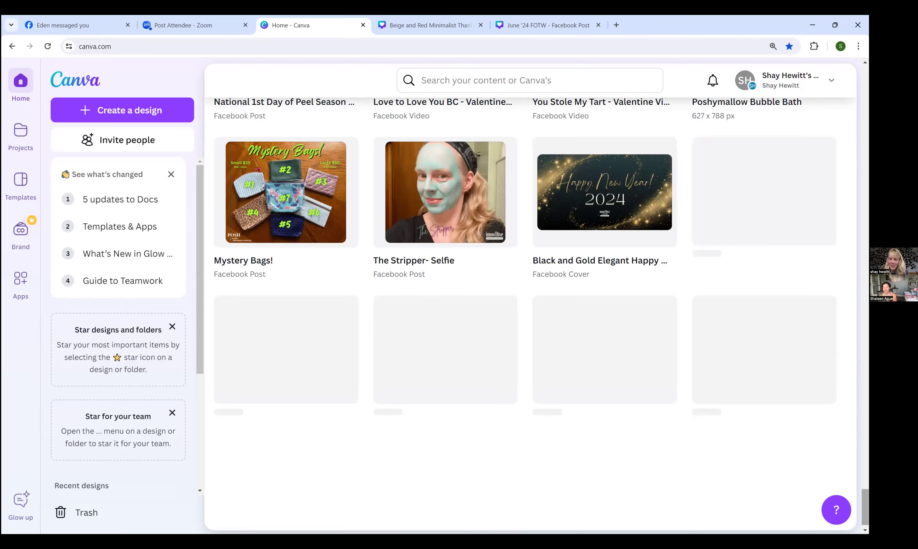
Step: Look through the older recent designs, from the New Year and Christmas graphics back to the St. Patrick's Day posts
{"action": "scroll", "coordinate": [599, 389], "scroll_direction": "down", "scroll_amount": 10}
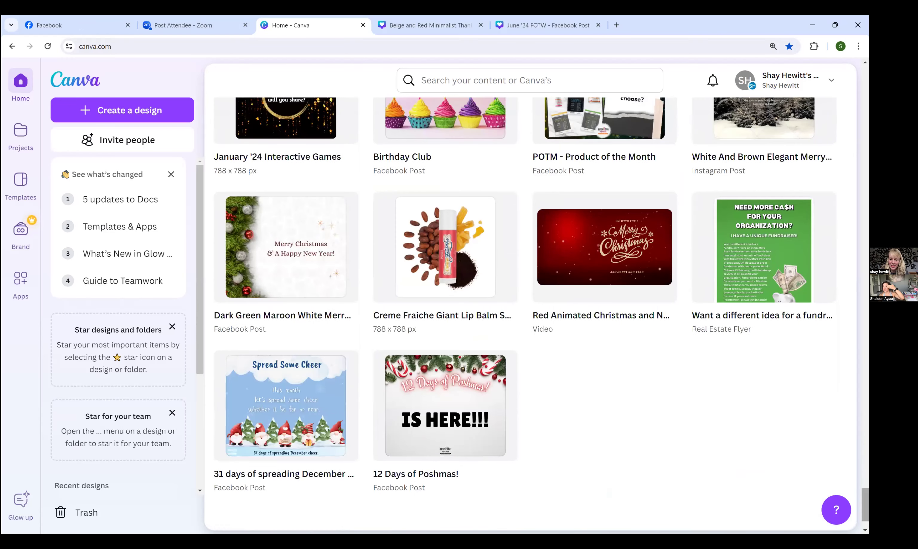
{"action": "scroll", "coordinate": [599, 389], "scroll_direction": "down", "scroll_amount": 4}
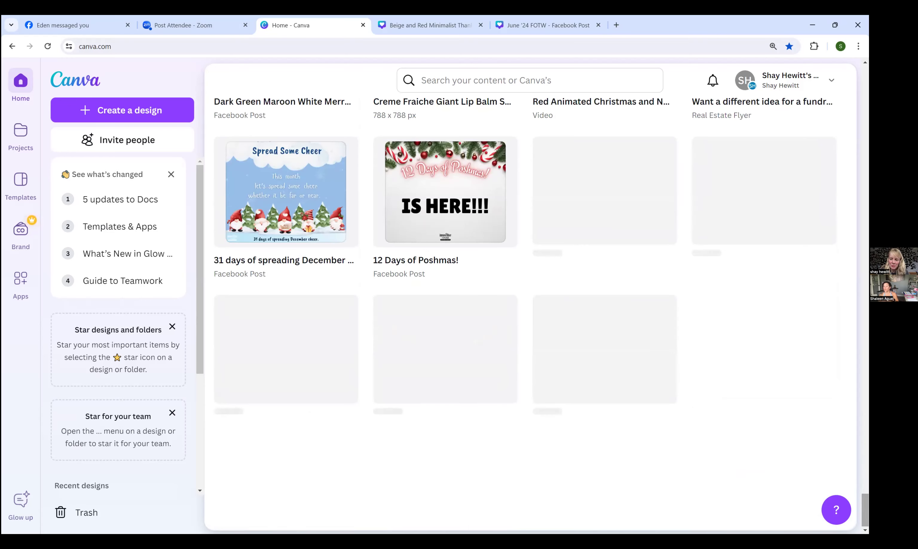
{"action": "scroll", "coordinate": [600, 389], "scroll_direction": "down", "scroll_amount": 5}
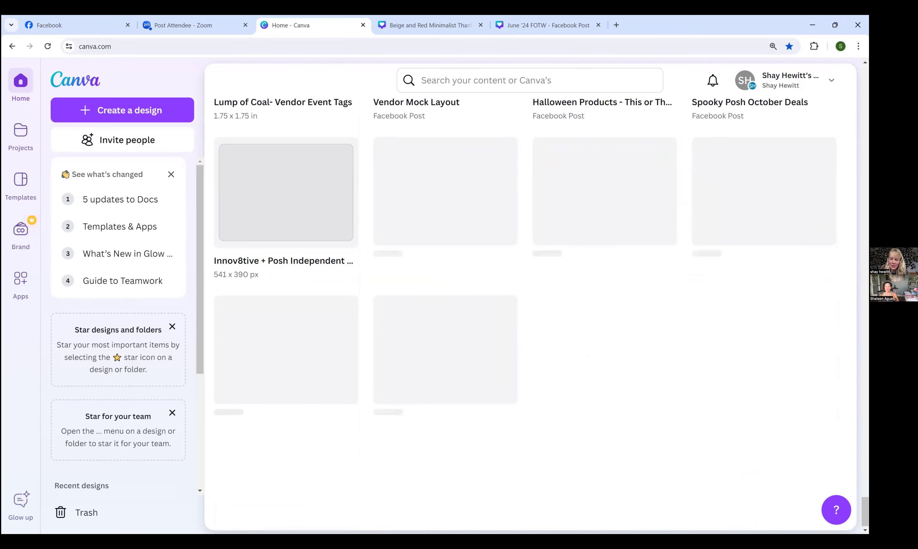
{"action": "scroll", "coordinate": [525, 299], "scroll_direction": "up", "scroll_amount": 2}
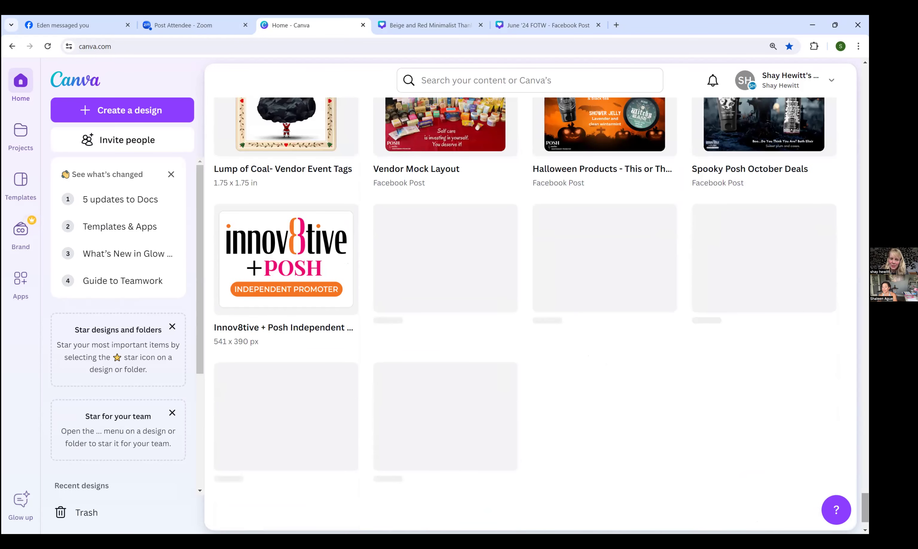
{"action": "scroll", "coordinate": [526, 298], "scroll_direction": "down", "scroll_amount": 10}
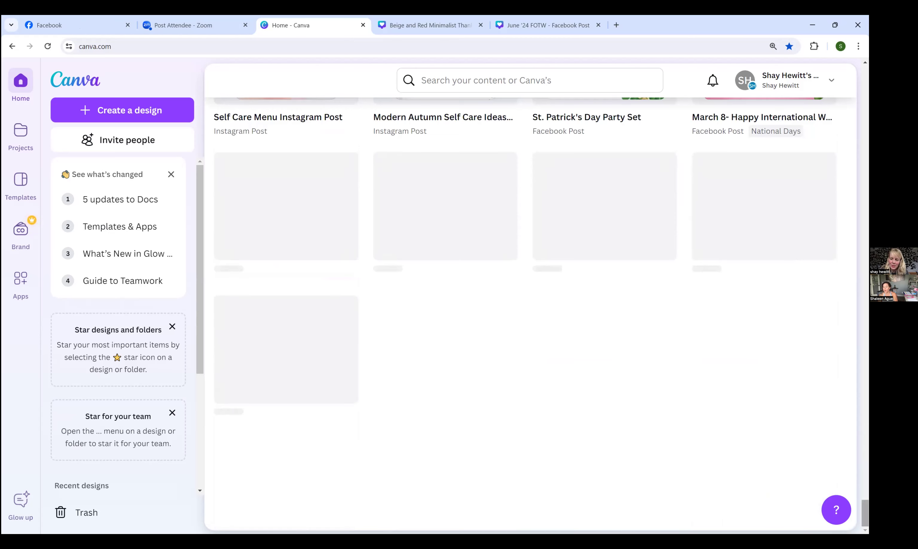
{"action": "scroll", "coordinate": [525, 298], "scroll_direction": "down", "scroll_amount": 10}
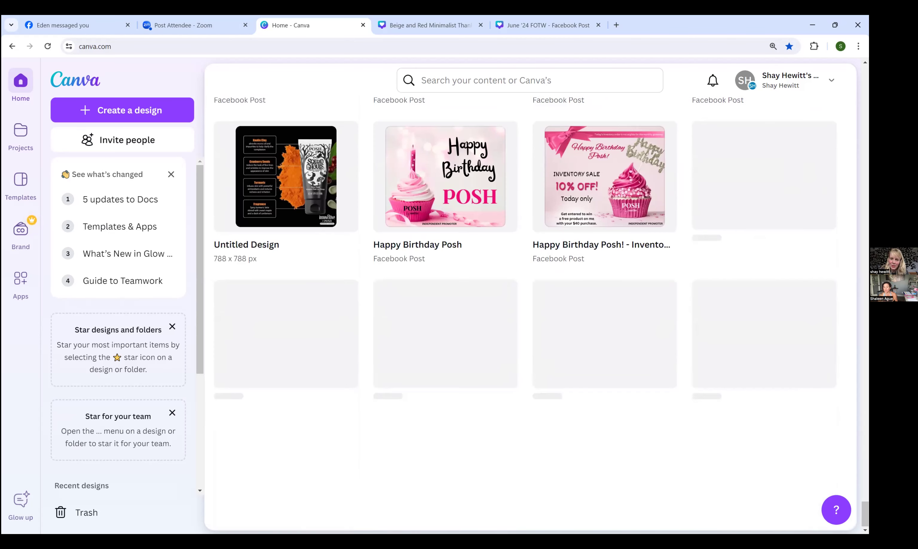
{"action": "scroll", "coordinate": [526, 298], "scroll_direction": "down", "scroll_amount": 8}
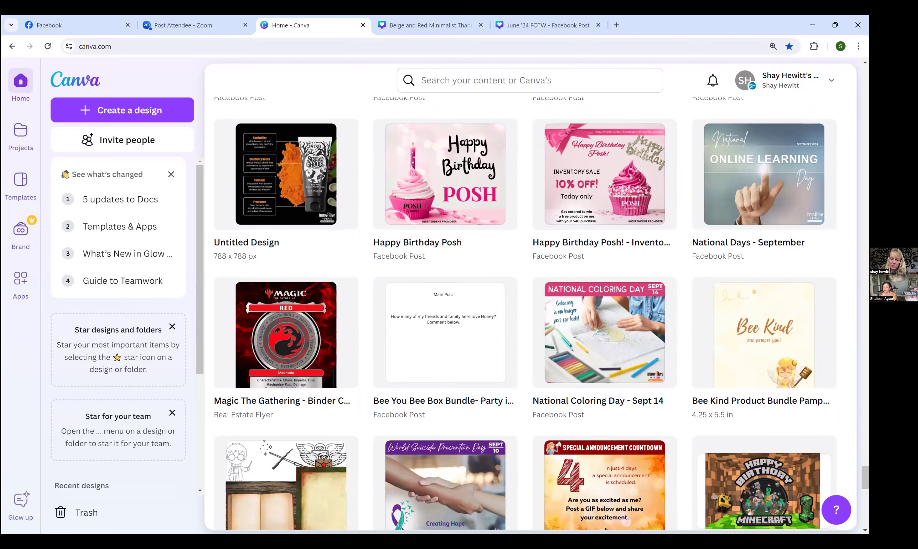
{"action": "scroll", "coordinate": [526, 299], "scroll_direction": "down", "scroll_amount": 5}
{"action": "scroll", "coordinate": [525, 298], "scroll_direction": "down", "scroll_amount": 1}
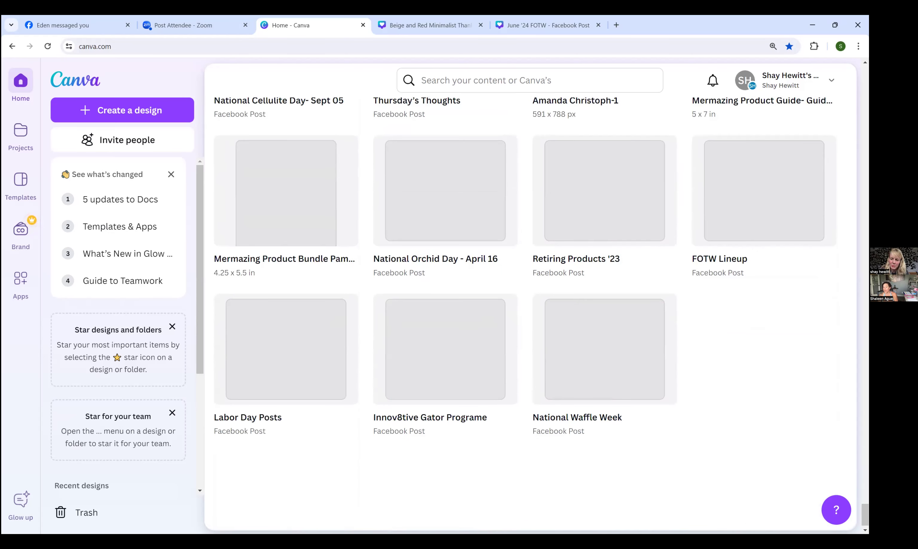
{"action": "scroll", "coordinate": [525, 298], "scroll_direction": "down", "scroll_amount": 10}
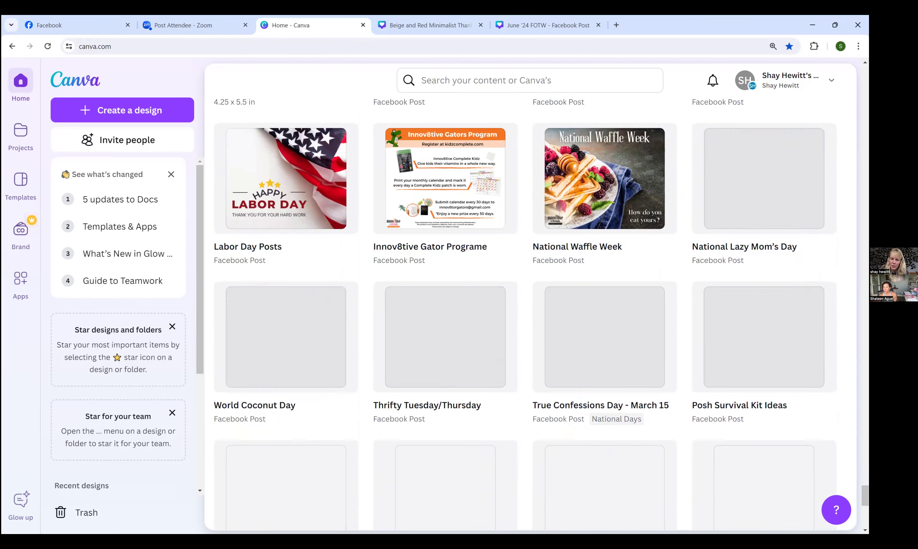
{"action": "scroll", "coordinate": [525, 298], "scroll_direction": "down", "scroll_amount": 3}
{"action": "scroll", "coordinate": [525, 299], "scroll_direction": "up", "scroll_amount": 1}
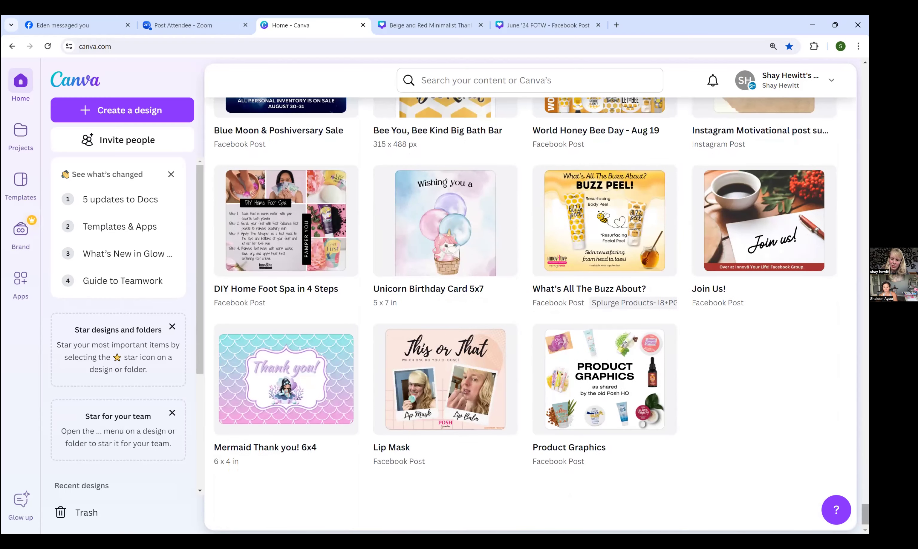
{"action": "scroll", "coordinate": [526, 298], "scroll_direction": "down", "scroll_amount": 5}
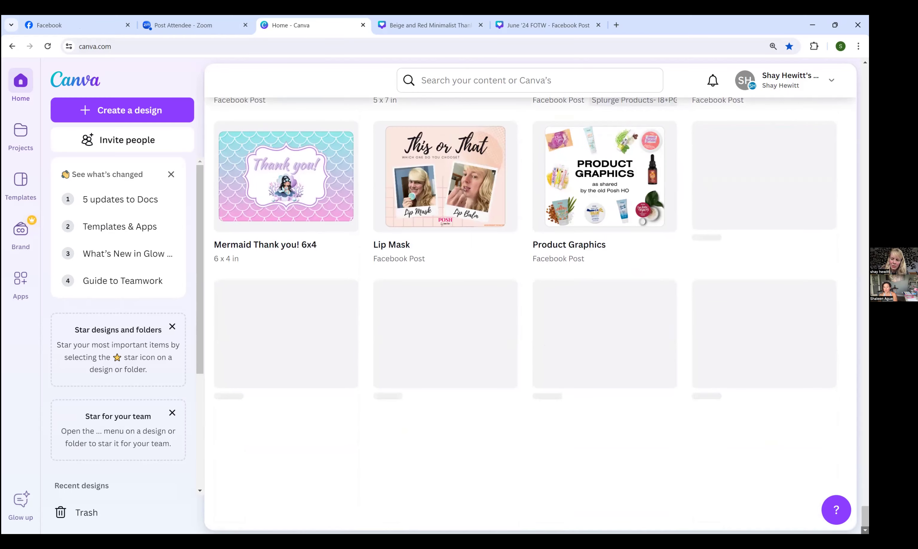
{"action": "scroll", "coordinate": [526, 298], "scroll_direction": "up", "scroll_amount": 1}
{"action": "scroll", "coordinate": [525, 298], "scroll_direction": "down", "scroll_amount": 5}
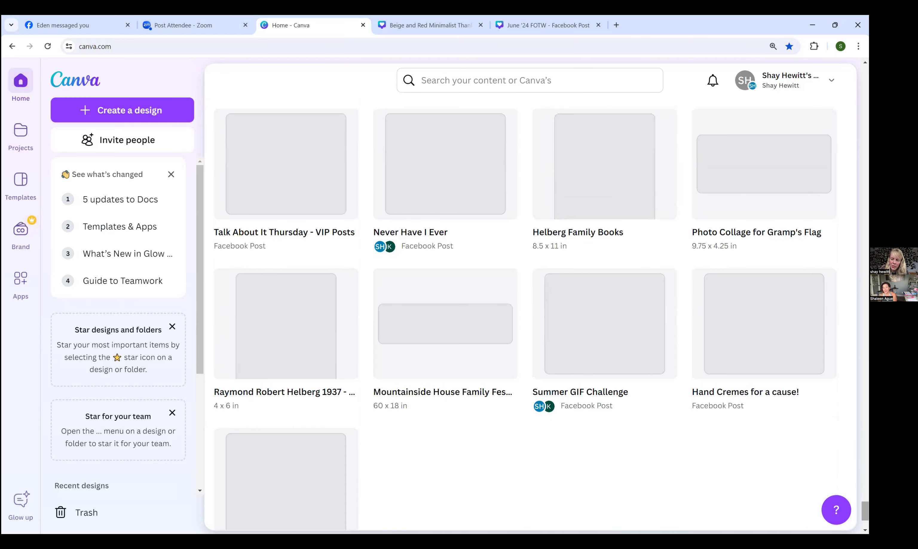
{"action": "scroll", "coordinate": [526, 299], "scroll_direction": "down", "scroll_amount": 3}
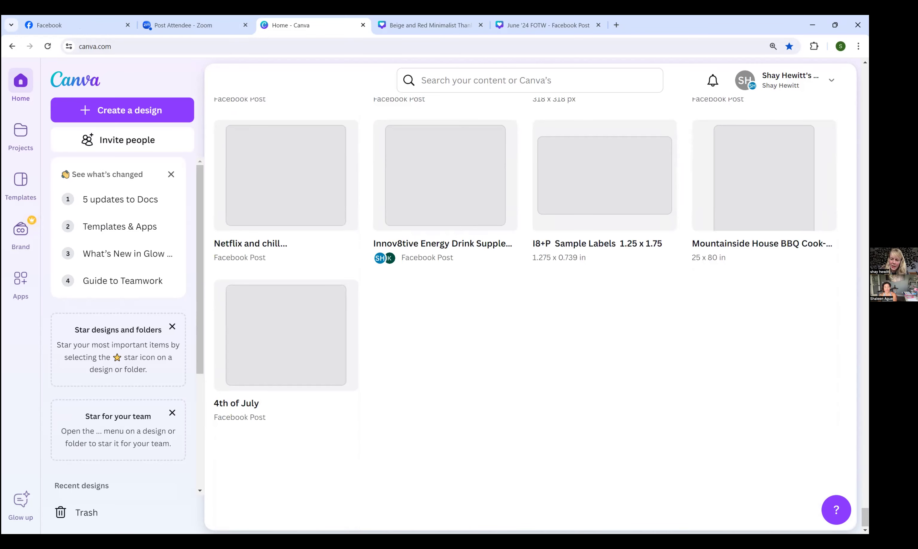
{"action": "scroll", "coordinate": [525, 298], "scroll_direction": "up", "scroll_amount": 2}
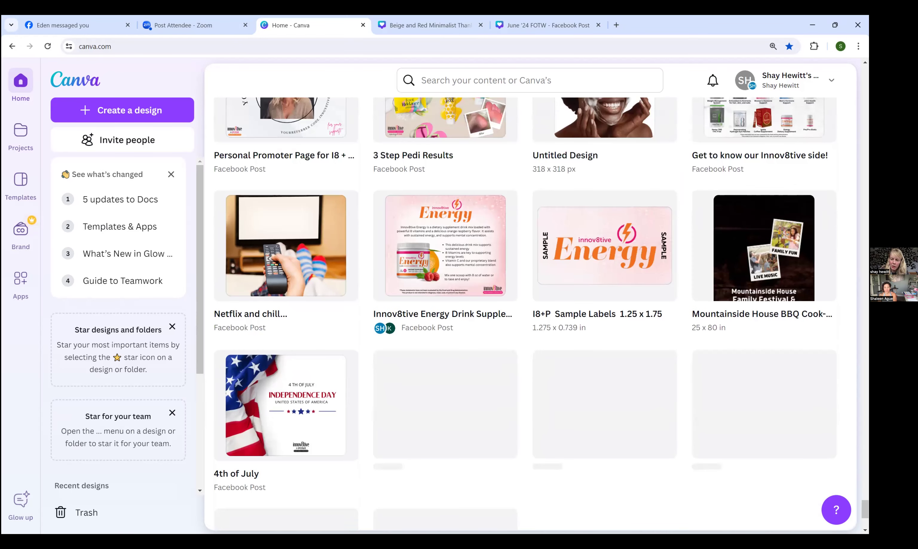
{"action": "scroll", "coordinate": [526, 299], "scroll_direction": "down", "scroll_amount": 10}
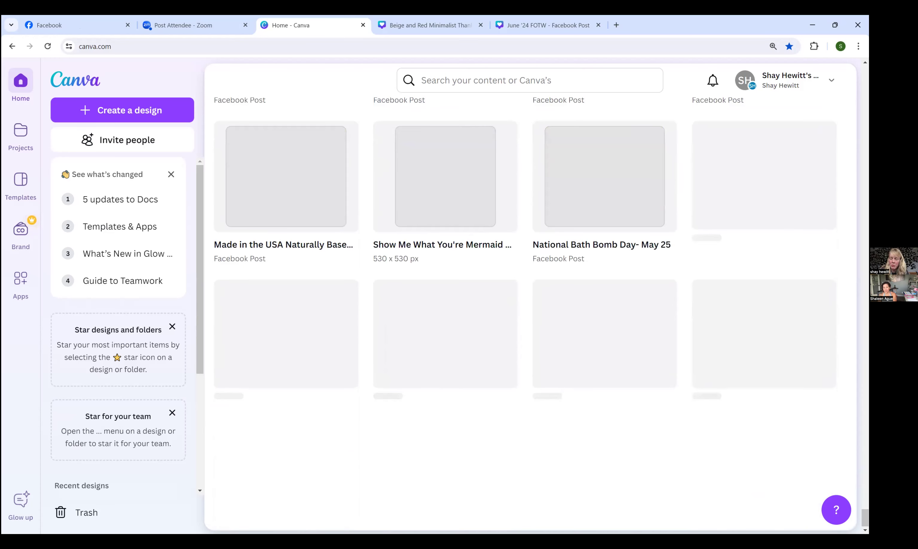
{"action": "scroll", "coordinate": [525, 298], "scroll_direction": "down", "scroll_amount": 3}
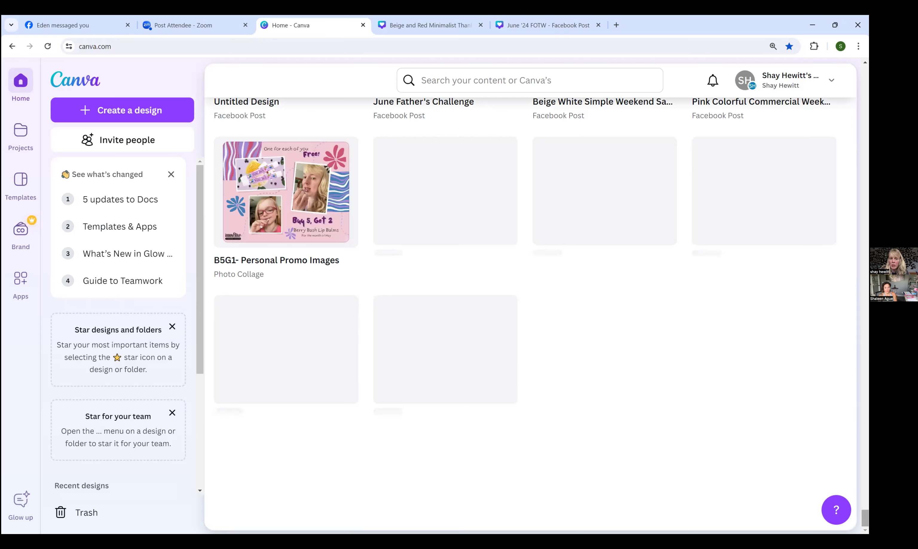
{"action": "scroll", "coordinate": [531, 298], "scroll_direction": "up", "scroll_amount": 2}
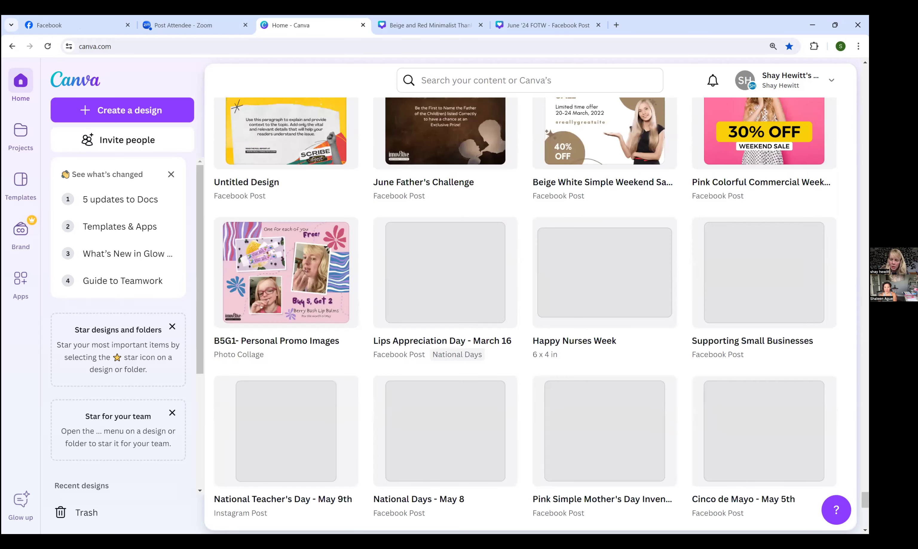
{"action": "scroll", "coordinate": [526, 314], "scroll_direction": "down", "scroll_amount": 10}
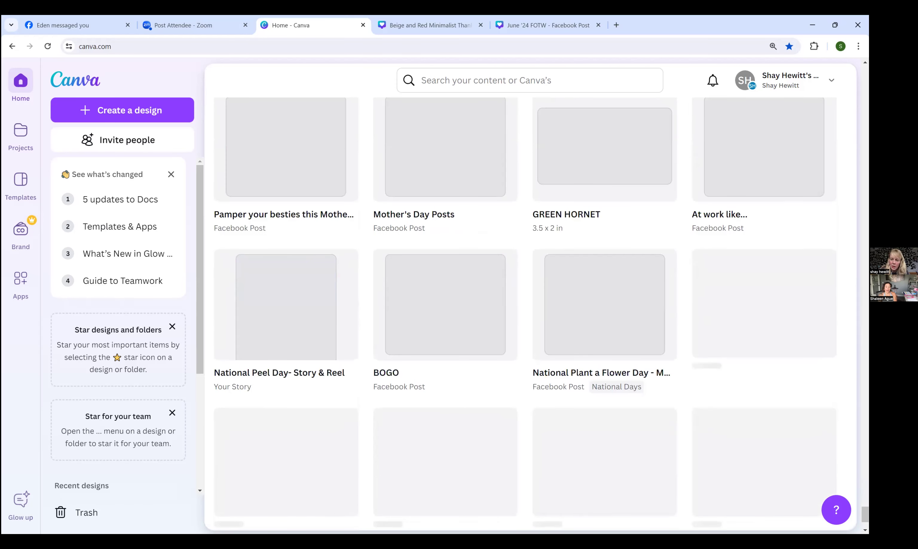
{"action": "scroll", "coordinate": [531, 313], "scroll_direction": "down", "scroll_amount": 5}
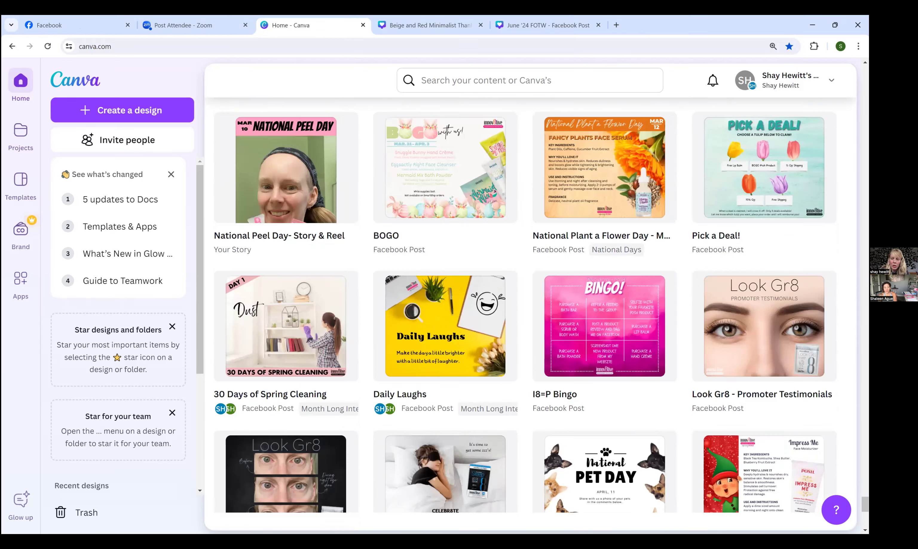
{"action": "scroll", "coordinate": [531, 298], "scroll_direction": "down", "scroll_amount": 5}
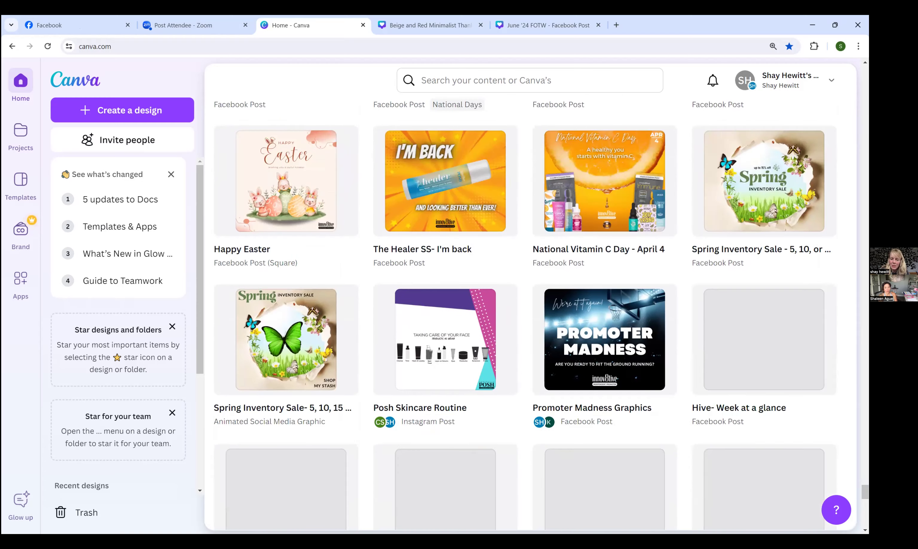
{"action": "scroll", "coordinate": [530, 298], "scroll_direction": "down", "scroll_amount": 10}
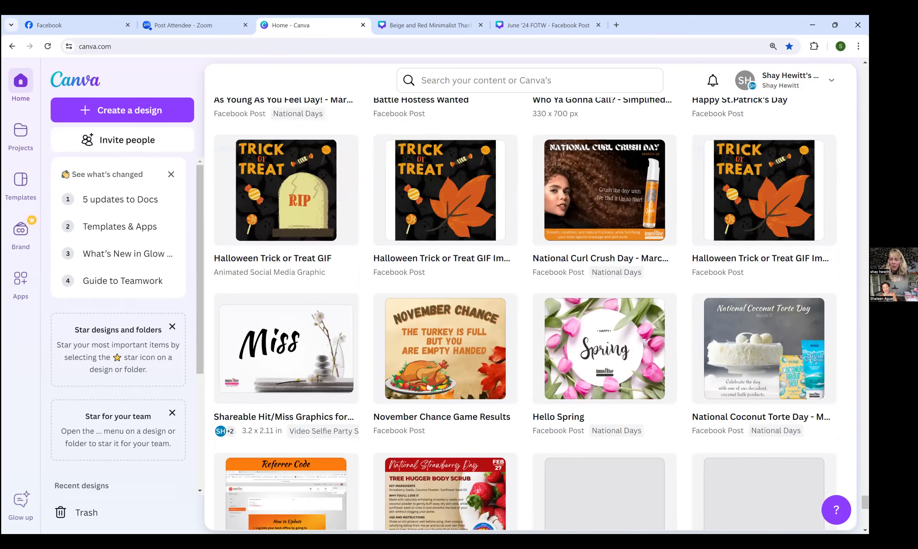
{"action": "scroll", "coordinate": [530, 299], "scroll_direction": "down", "scroll_amount": 10}
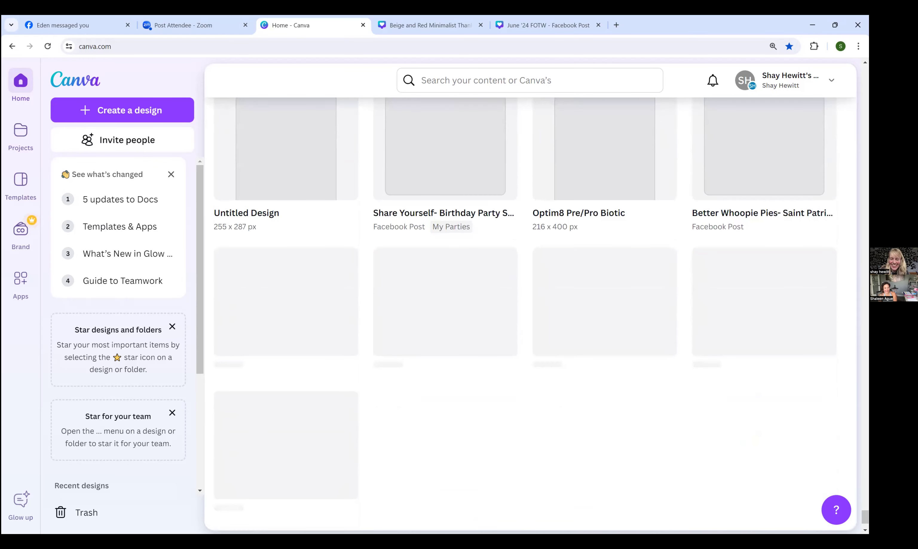
{"action": "scroll", "coordinate": [531, 299], "scroll_direction": "down", "scroll_amount": 6}
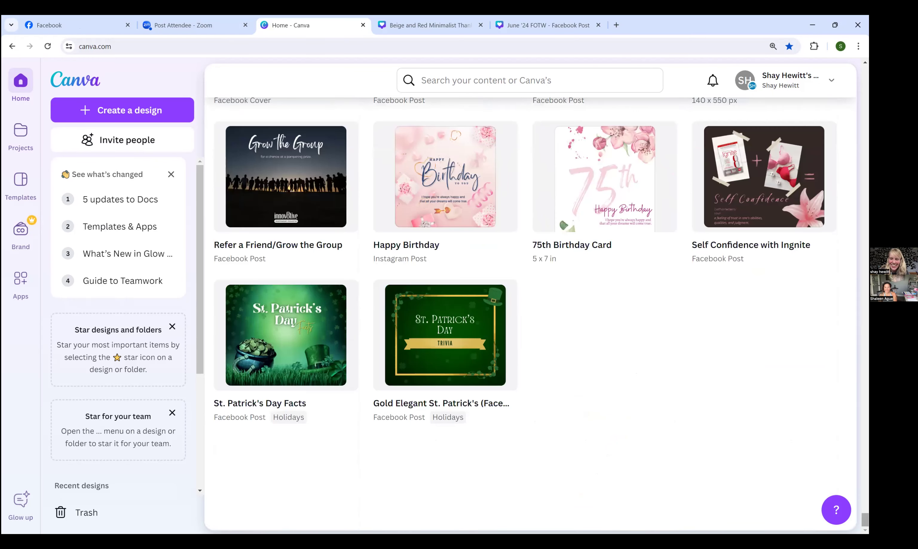
Step: Find the Valentine's Cards 5x7 design among the older designs, open it for editing and show the available elements
{"action": "scroll", "coordinate": [530, 299], "scroll_direction": "up", "scroll_amount": 3}
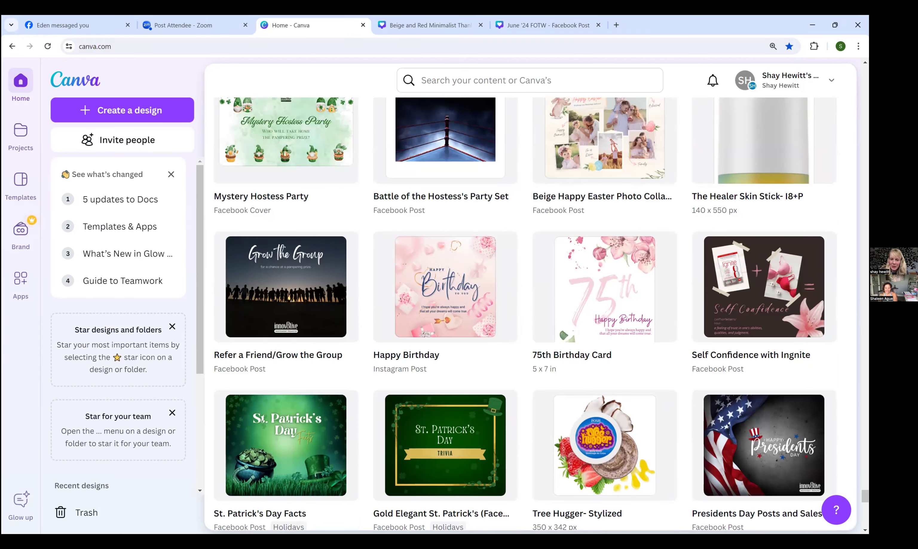
{"action": "scroll", "coordinate": [530, 298], "scroll_direction": "down", "scroll_amount": 10}
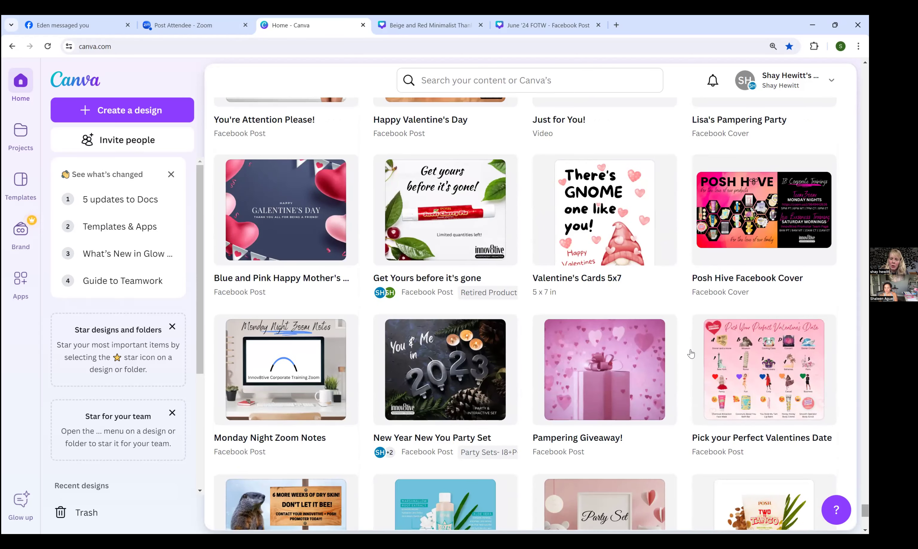
{"action": "left_click", "coordinate": [632, 237]}
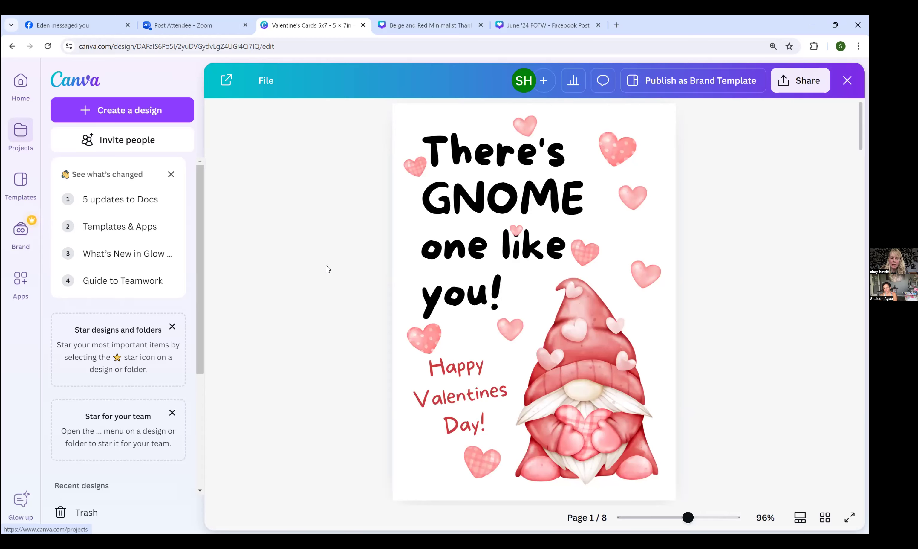
{"action": "left_click", "coordinate": [25, 161]}
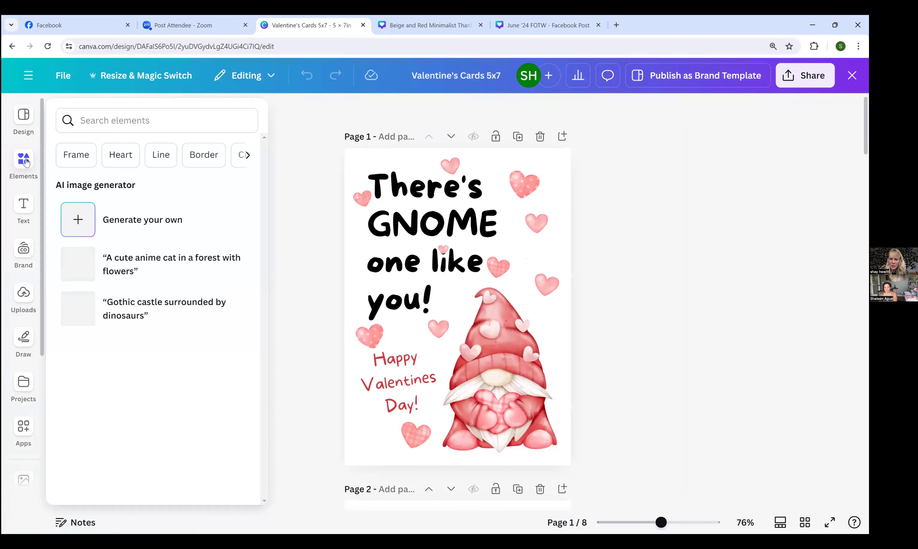